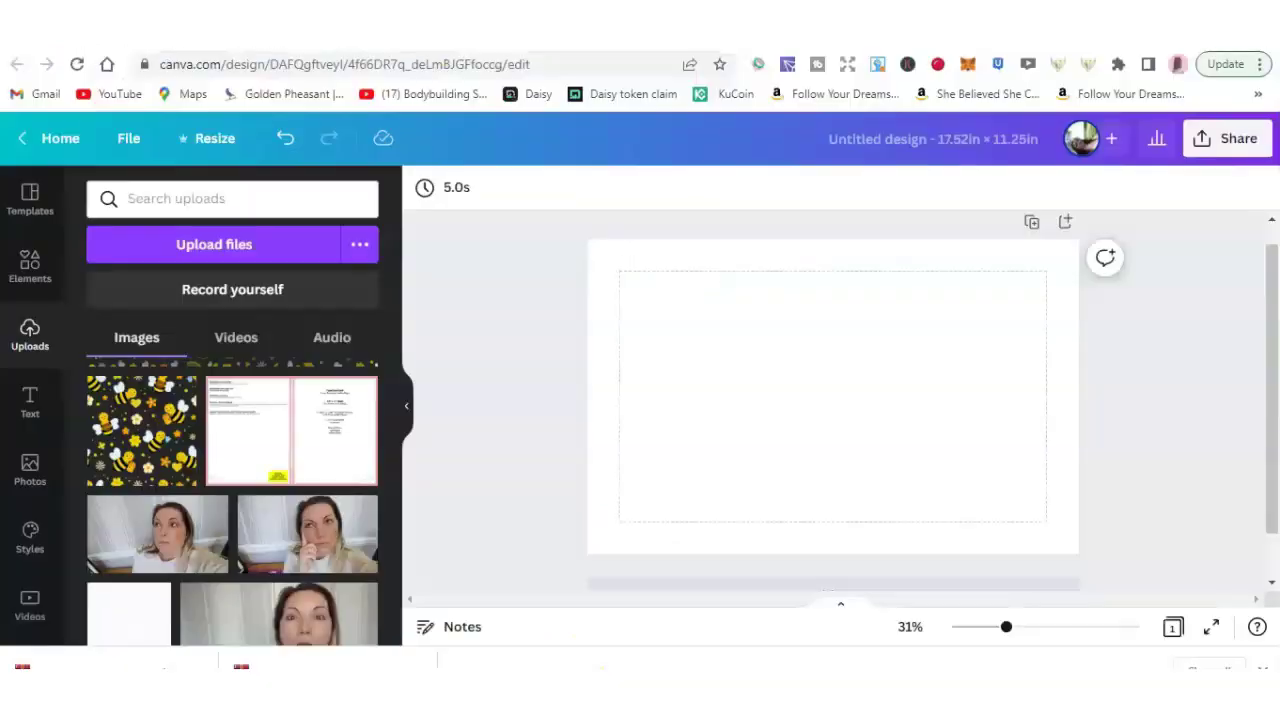
# - Place the uploaded paperback cover template on the blank page and enlarge it to fill the whole page
pyautogui.click(318, 452)
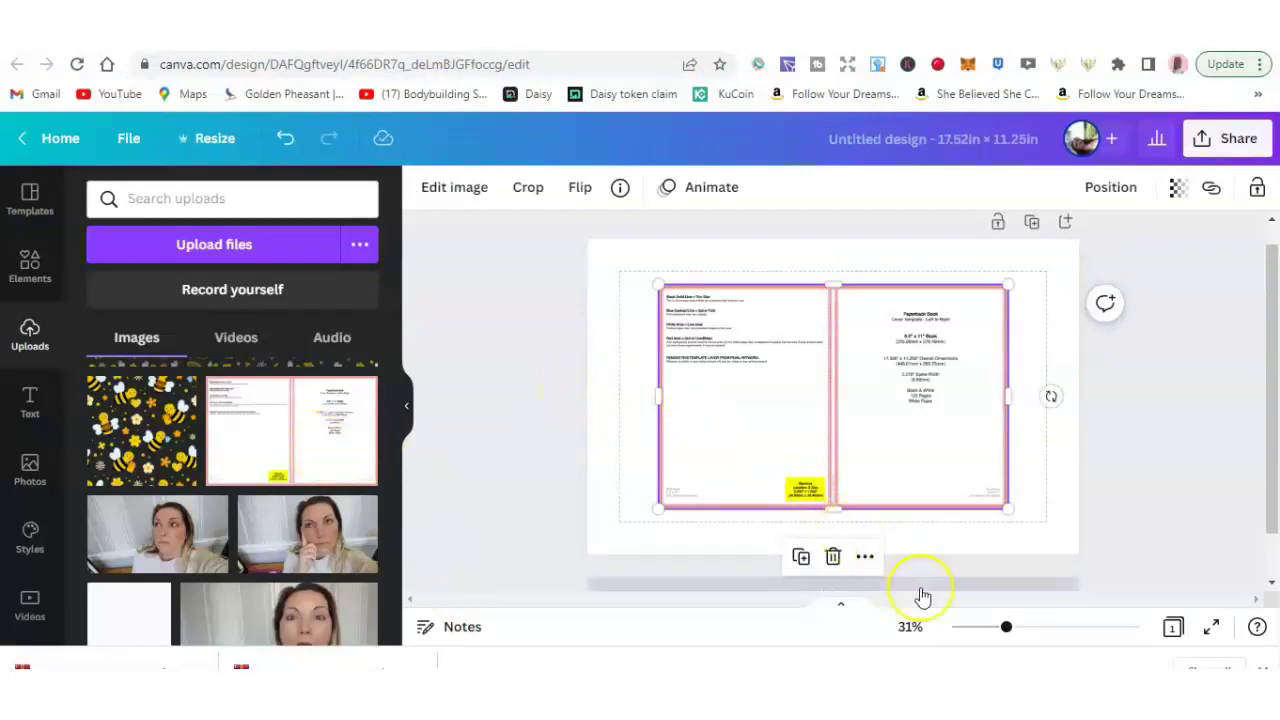
pyautogui.moveTo(1007, 629); pyautogui.dragTo(1015, 632)
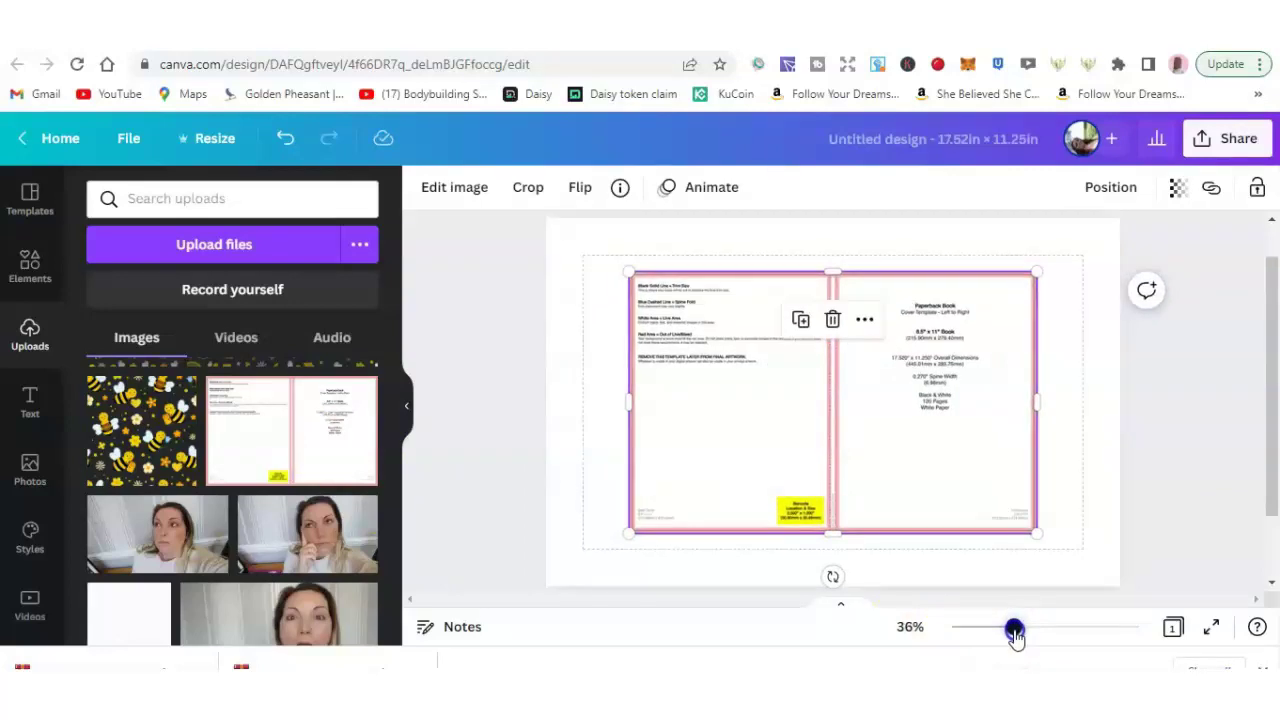
pyautogui.click(408, 410)
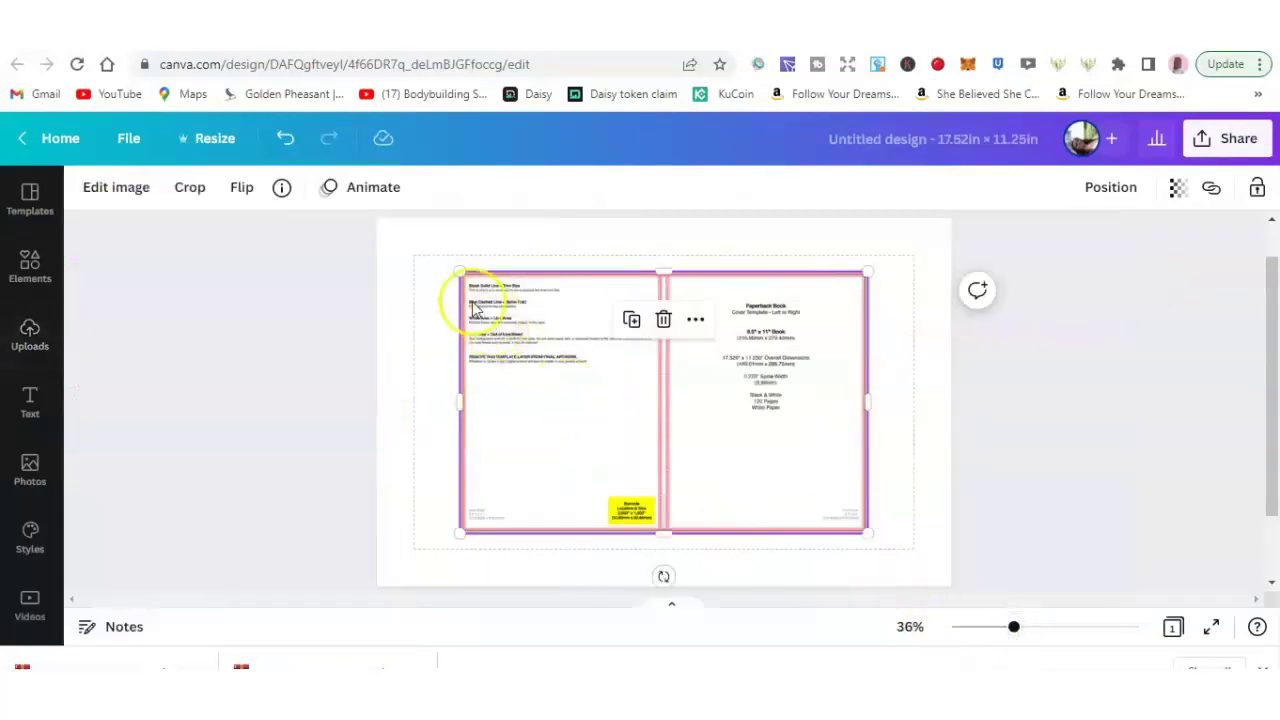
pyautogui.moveTo(494, 306); pyautogui.dragTo(417, 254)
pyautogui.moveTo(781, 479); pyautogui.dragTo(935, 597)
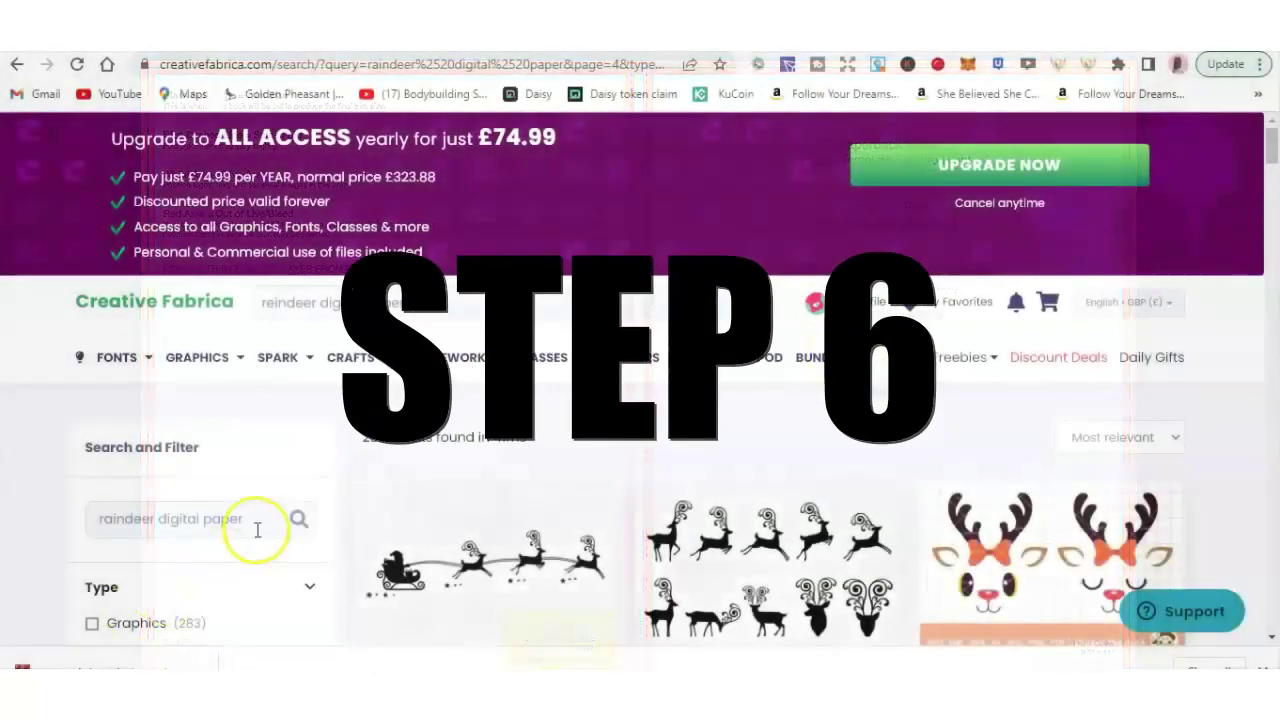
# - In Creative Fabrica, open the Cute Little Reindeer Digital Paper Pack from the reindeer digital paper results and download it
pyautogui.moveTo(548, 362)
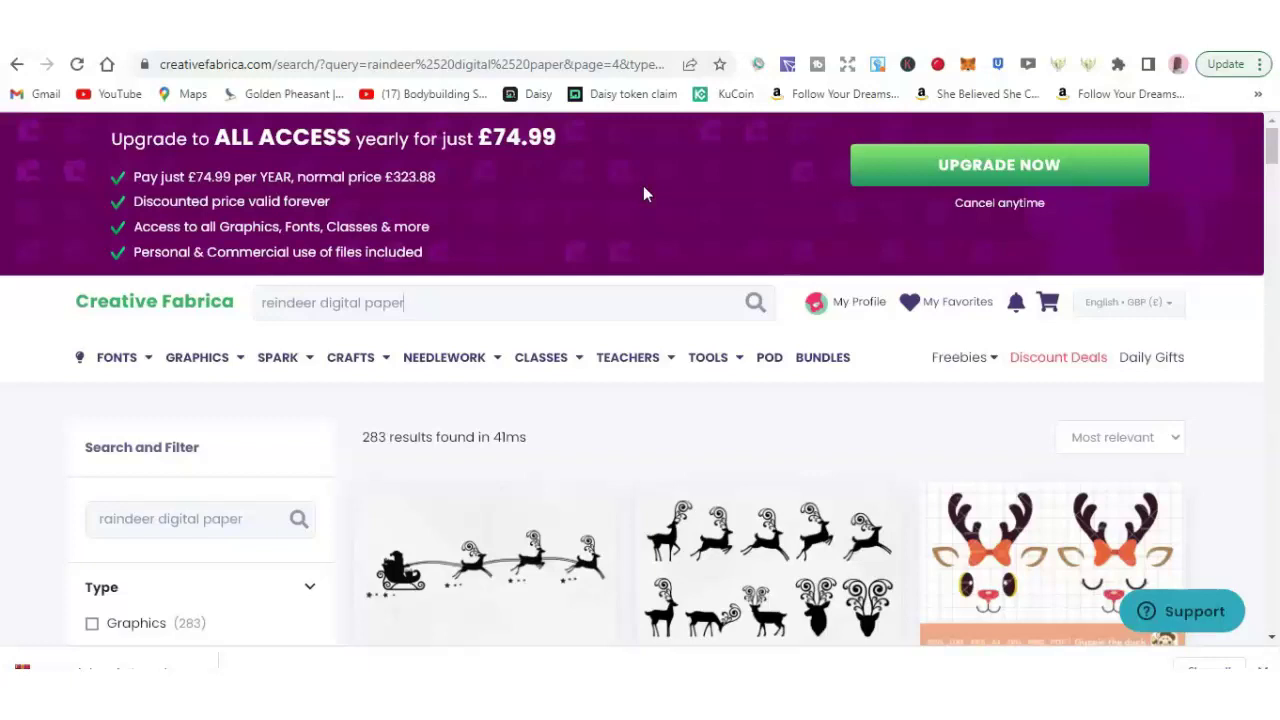
pyautogui.click(635, 232)
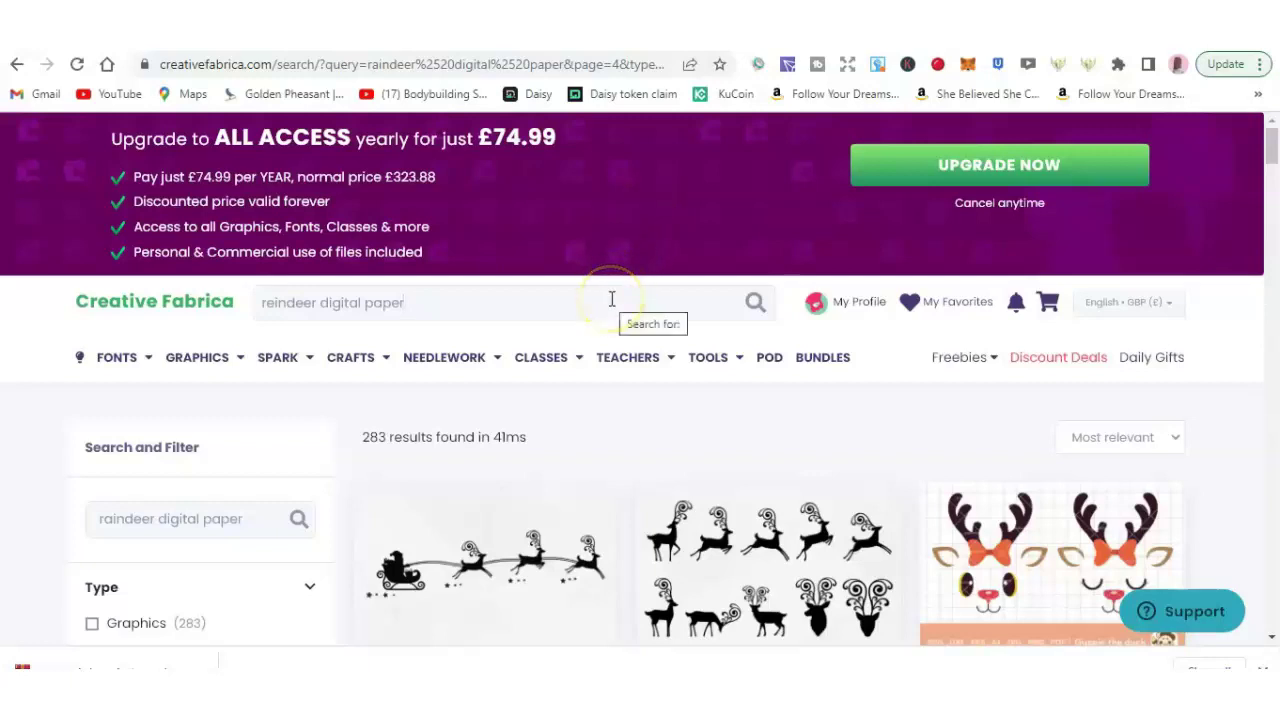
pyautogui.click(809, 301)
pyautogui.click(1268, 155)
pyautogui.moveTo(1270, 155); pyautogui.dragTo(1272, 190)
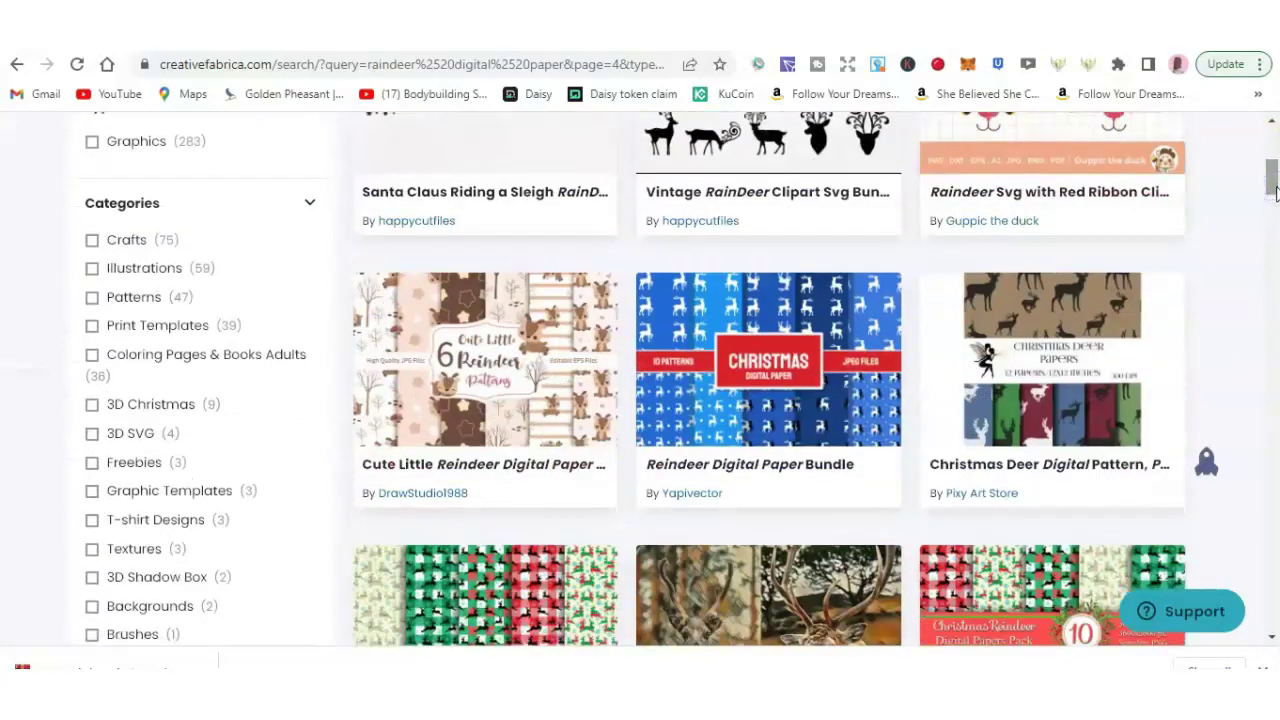
pyautogui.click(543, 392)
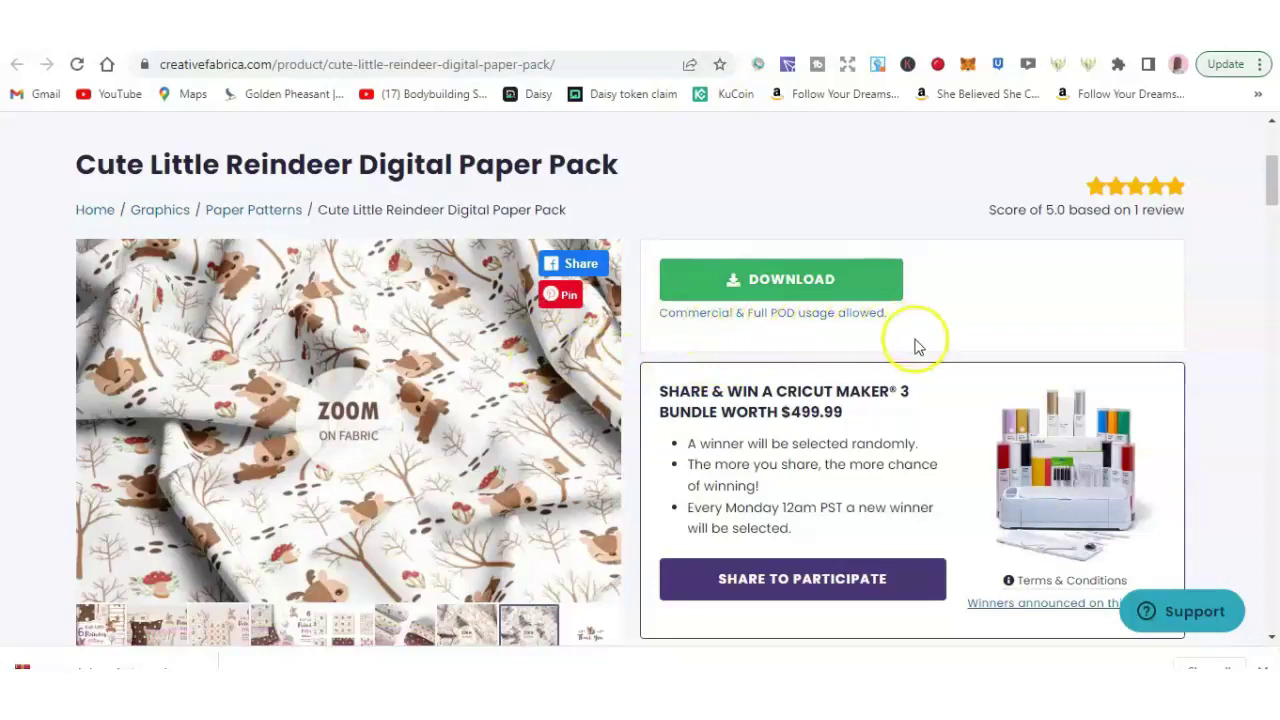
pyautogui.click(851, 284)
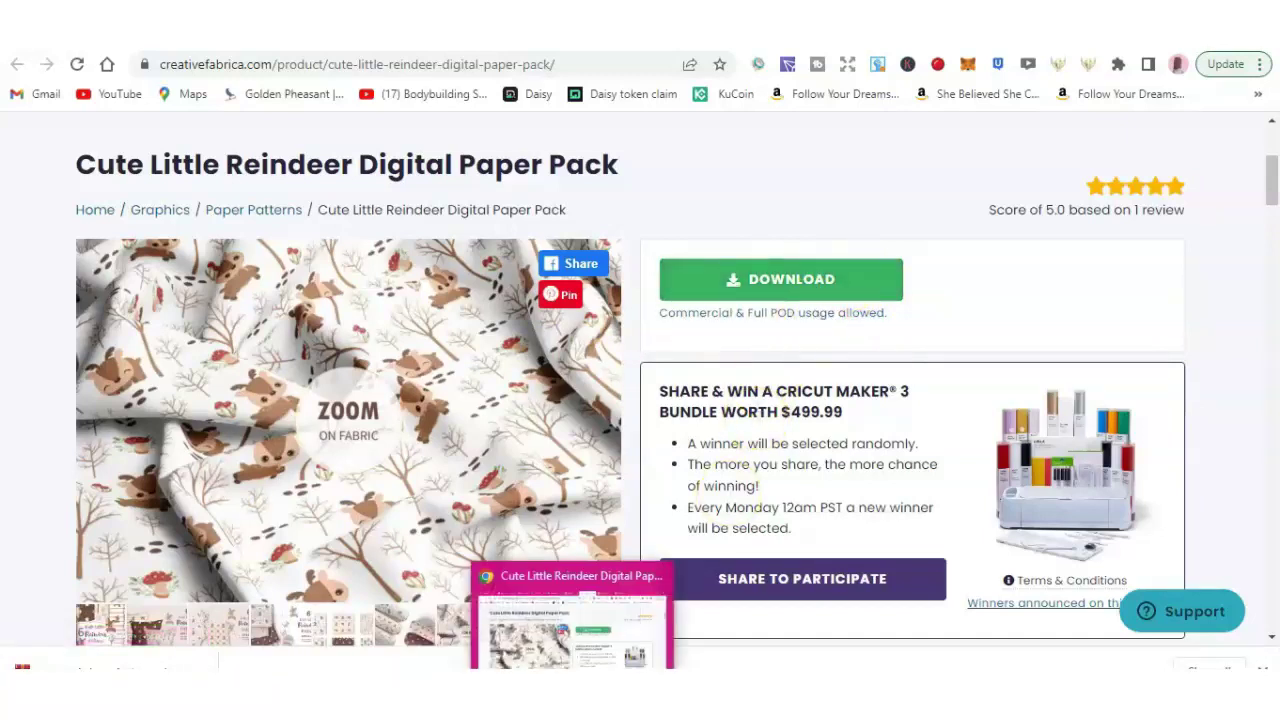
# - Switch to the Canva cover design and duplicate the template page, leaving no pattern image on the original
pyautogui.hotkey('ctrl', 'Tab')
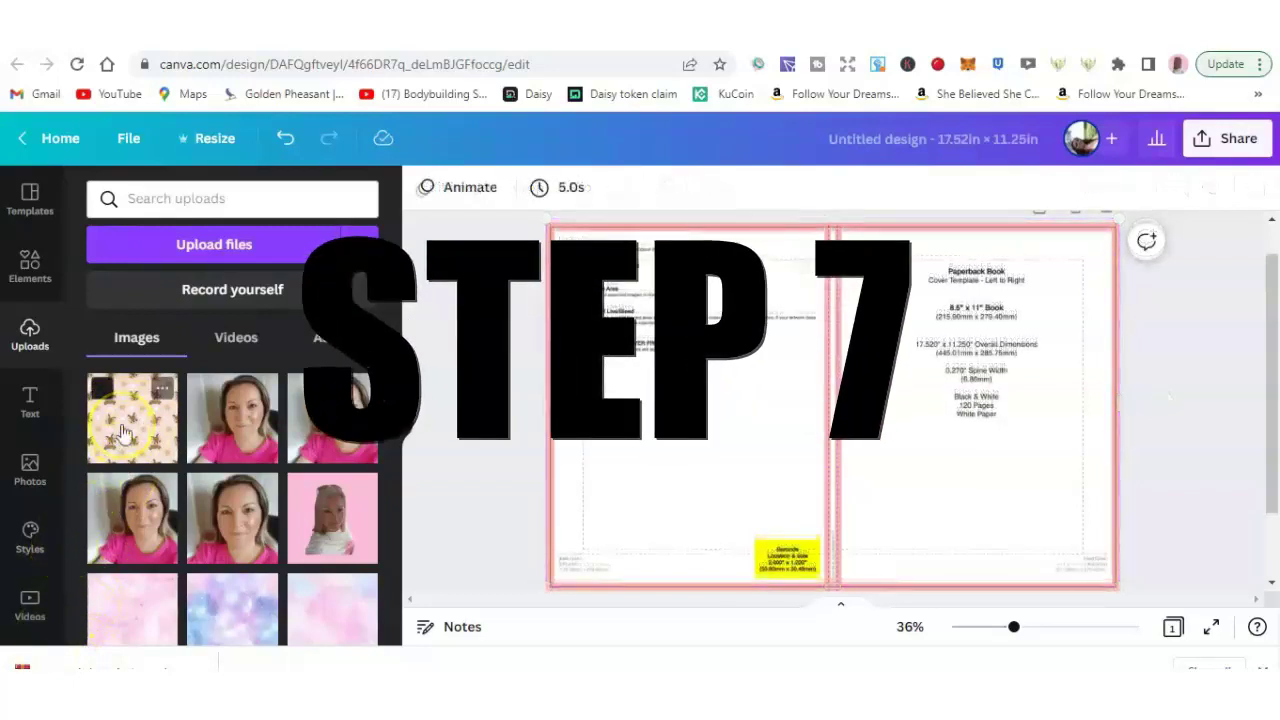
pyautogui.click(122, 430)
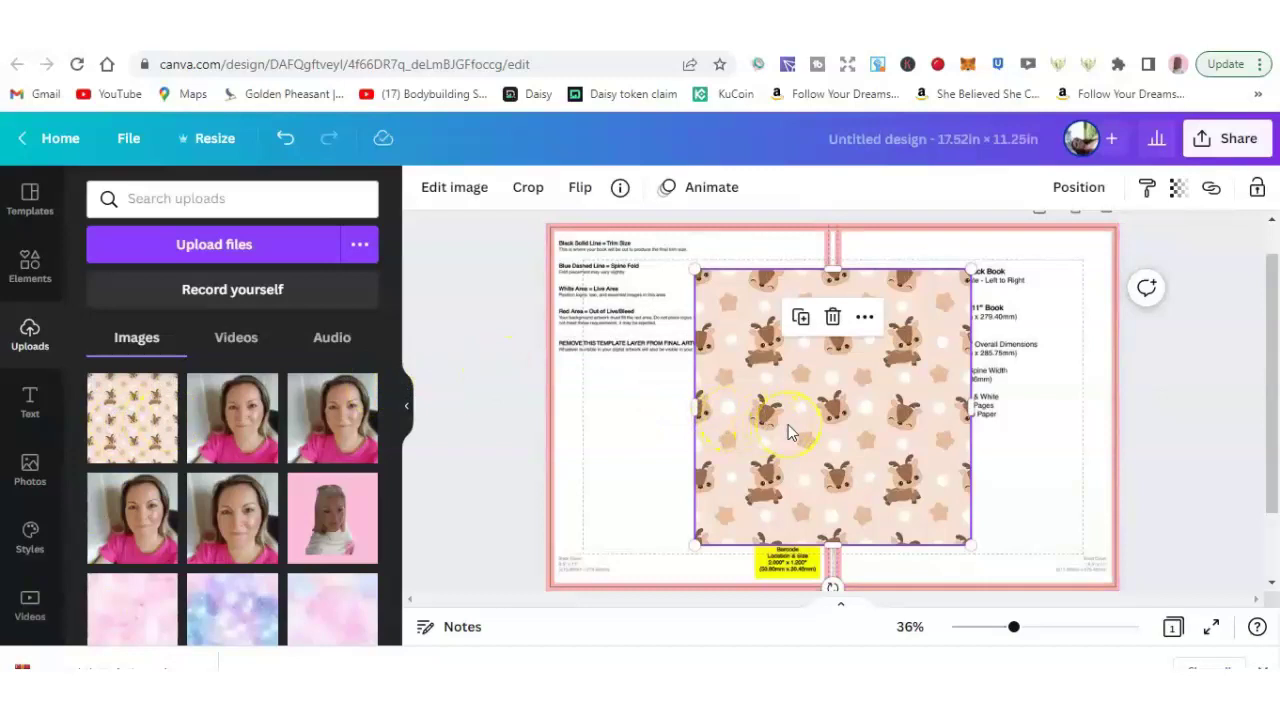
pyautogui.click(834, 322)
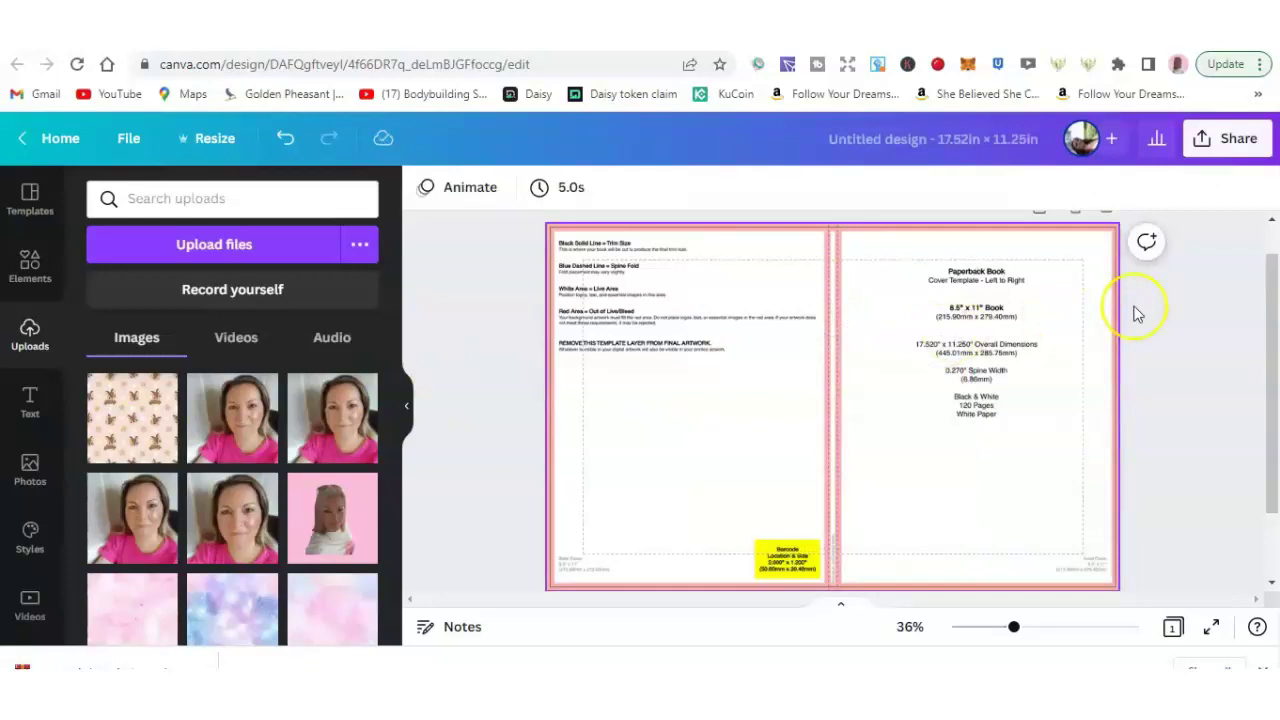
pyautogui.scroll(1, 1277, 300)
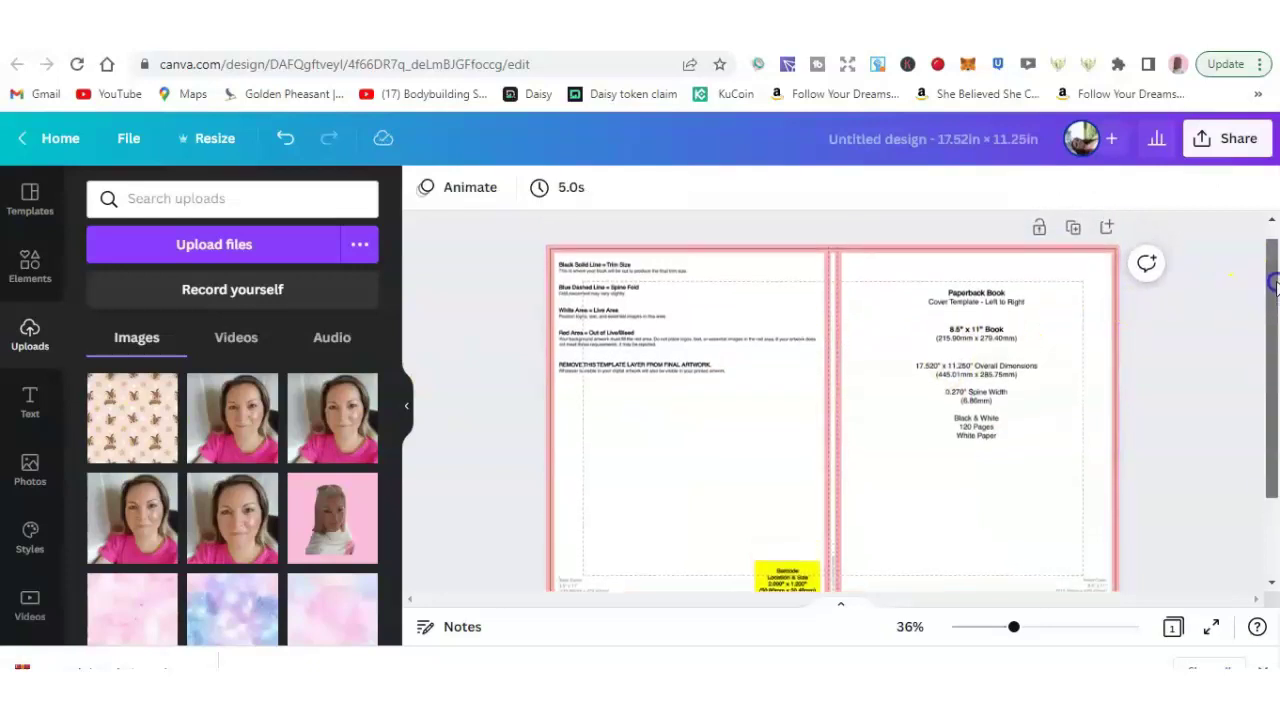
pyautogui.click(1072, 228)
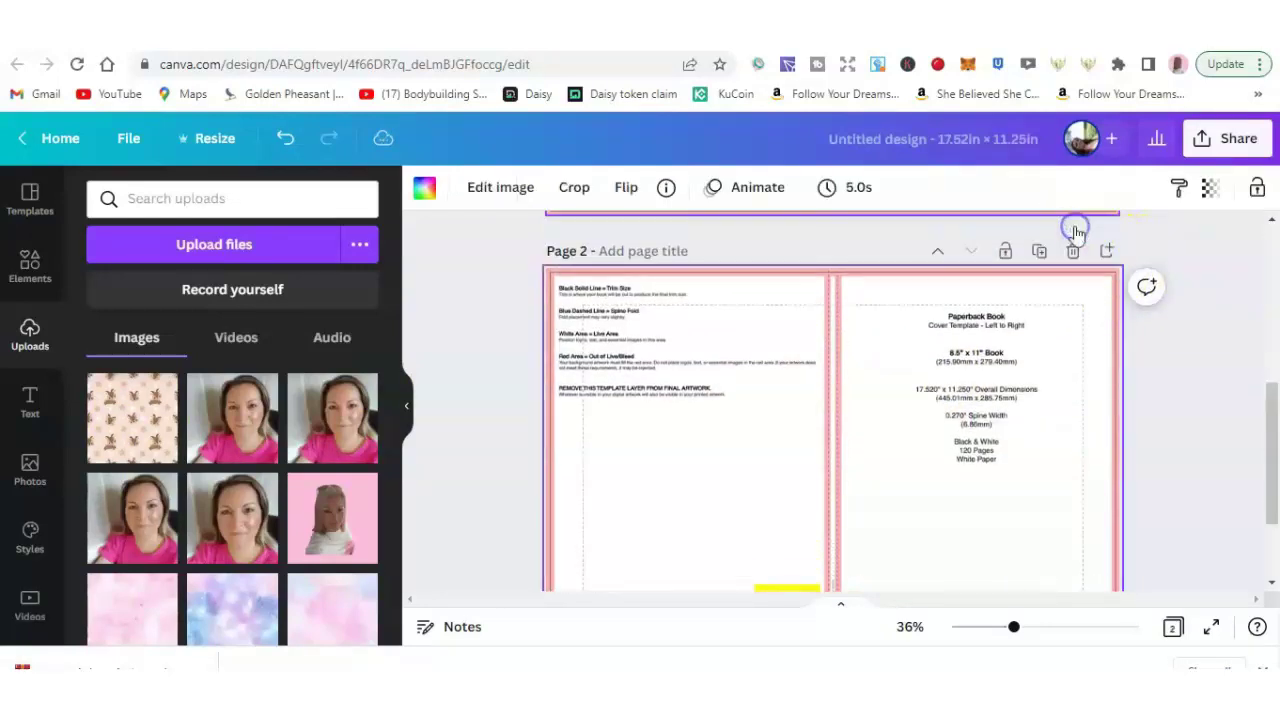
# - Try covering page 2 with a single reindeer pattern image enlarged to 17.5 × 17.5, and delete the image
pyautogui.moveTo(1274, 420); pyautogui.dragTo(1268, 248)
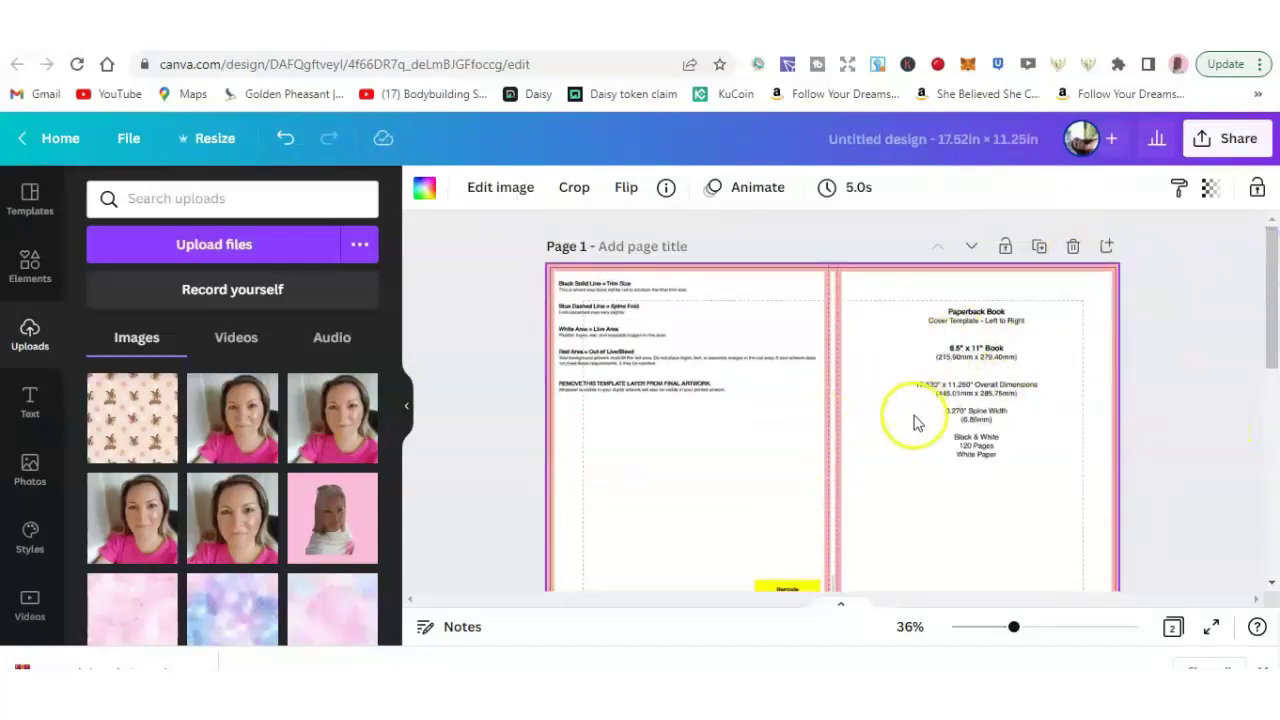
pyautogui.moveTo(1268, 272); pyautogui.dragTo(1258, 454)
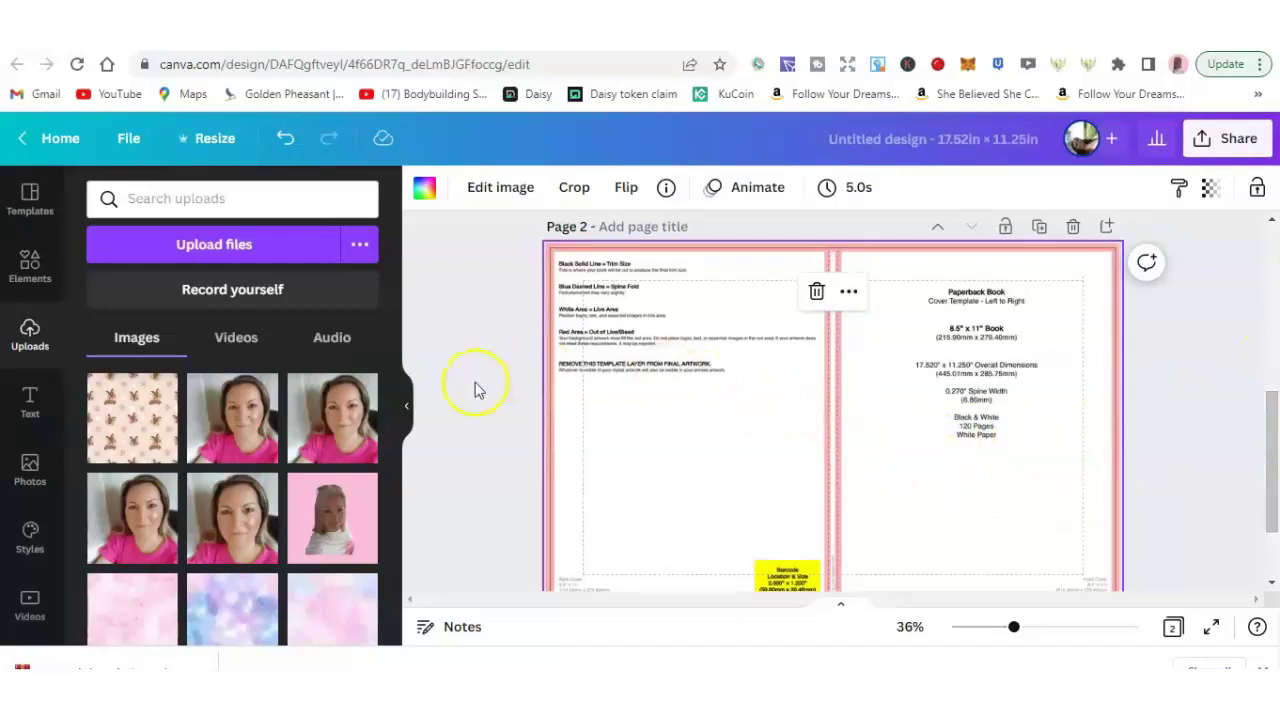
pyautogui.click(145, 420)
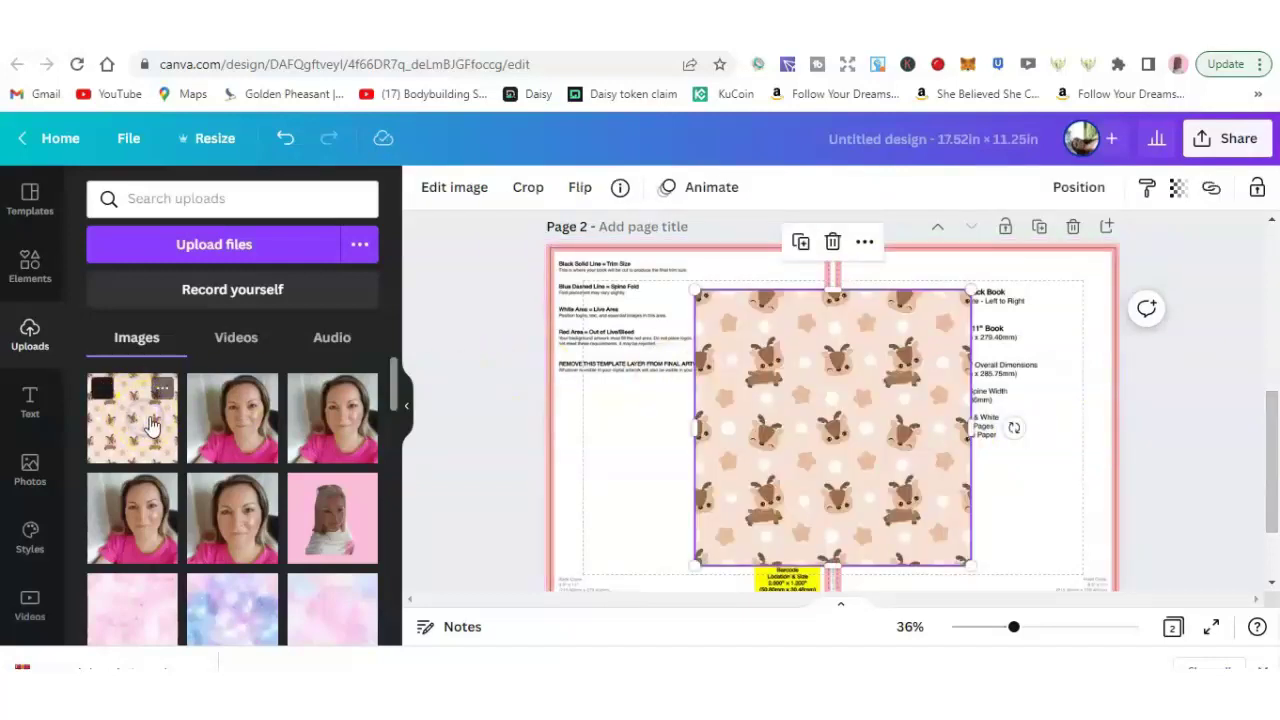
pyautogui.moveTo(861, 380); pyautogui.dragTo(738, 344)
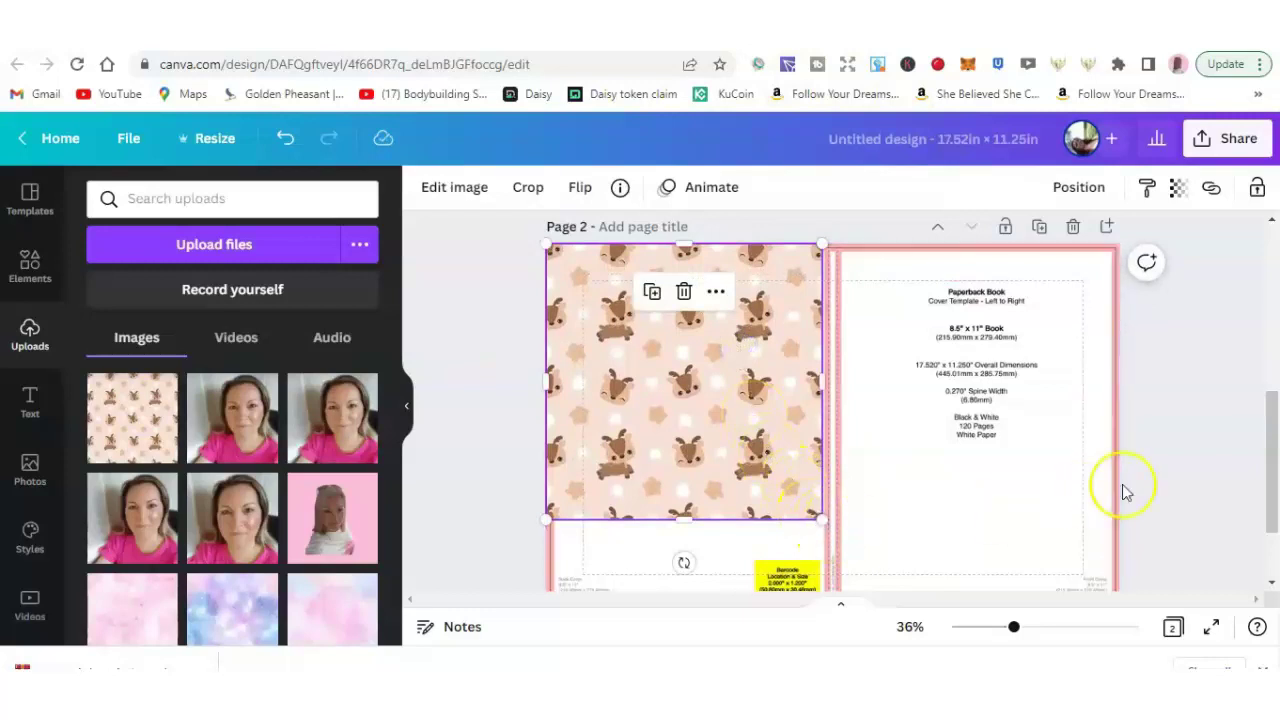
pyautogui.scroll(-1, 1262, 470)
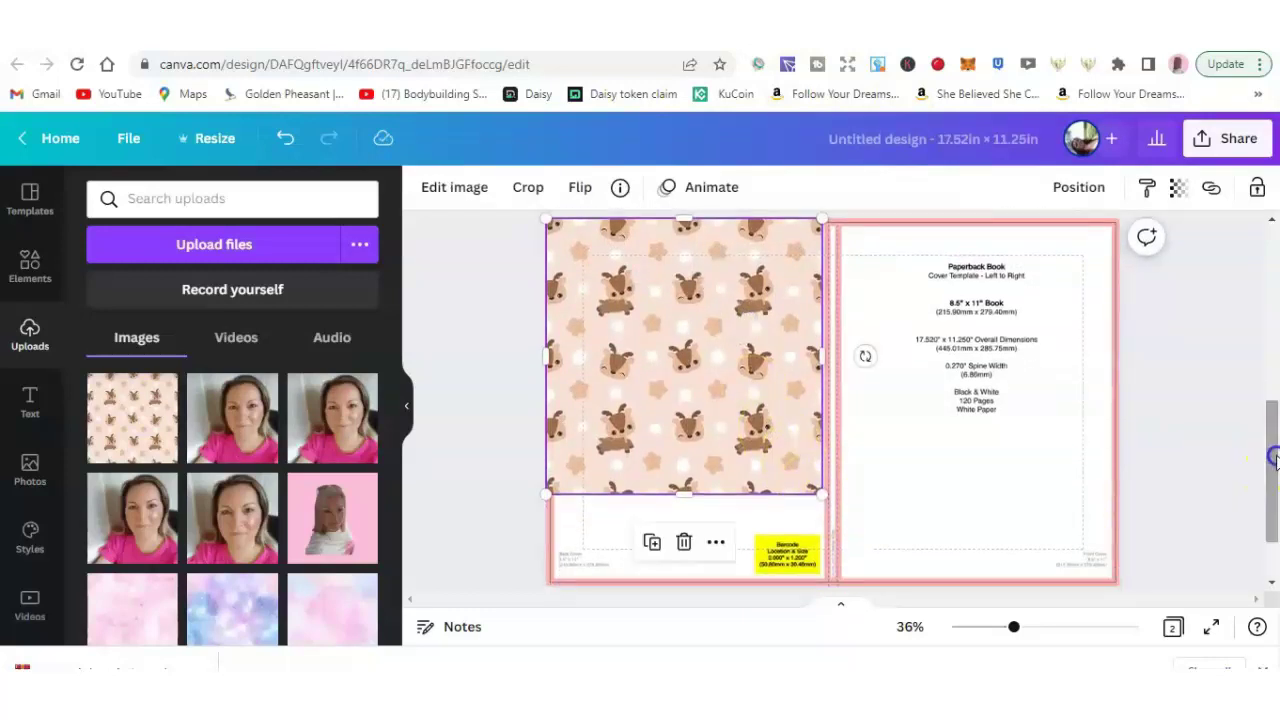
pyautogui.moveTo(821, 492); pyautogui.dragTo(1261, 623)
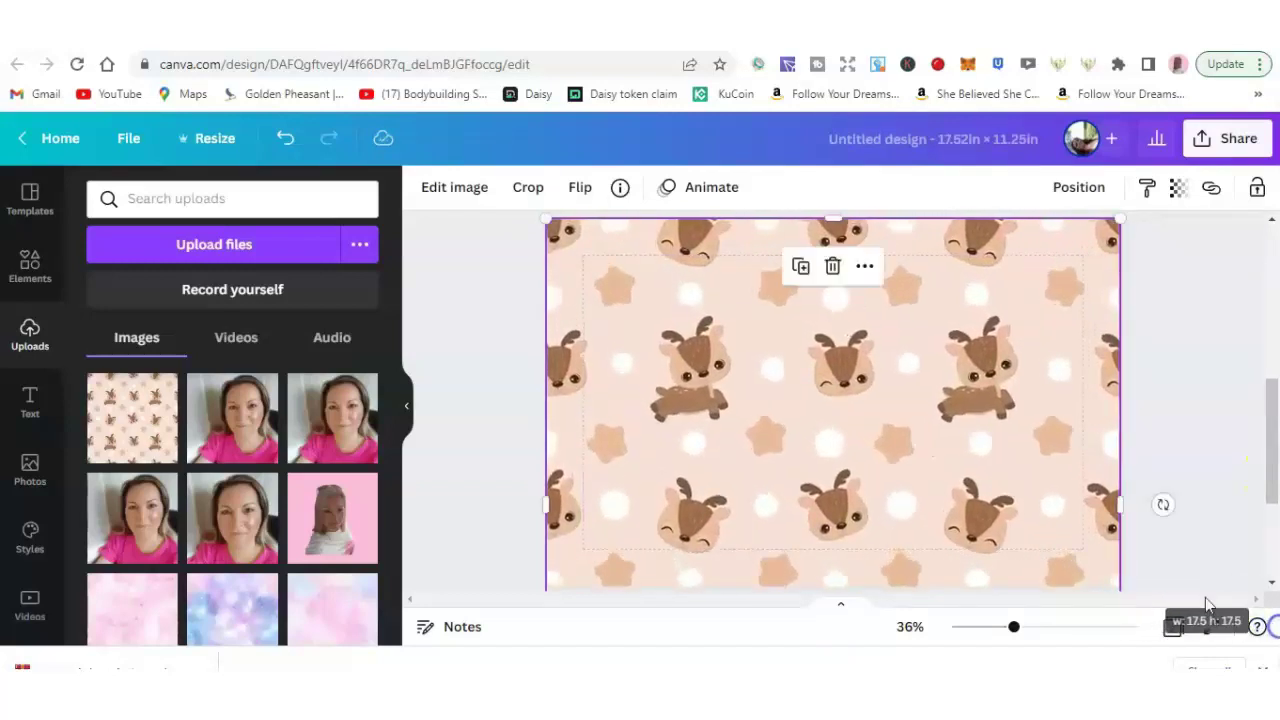
pyautogui.moveTo(908, 410); pyautogui.dragTo(907, 301)
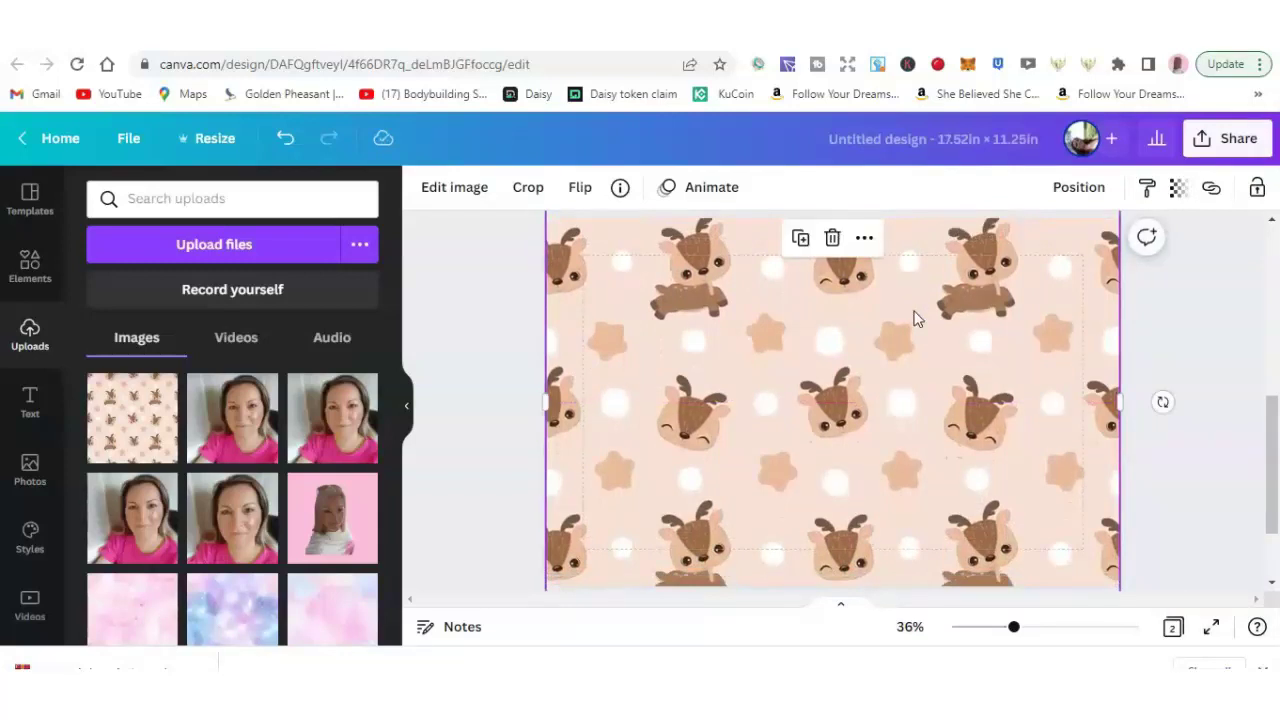
pyautogui.click(834, 239)
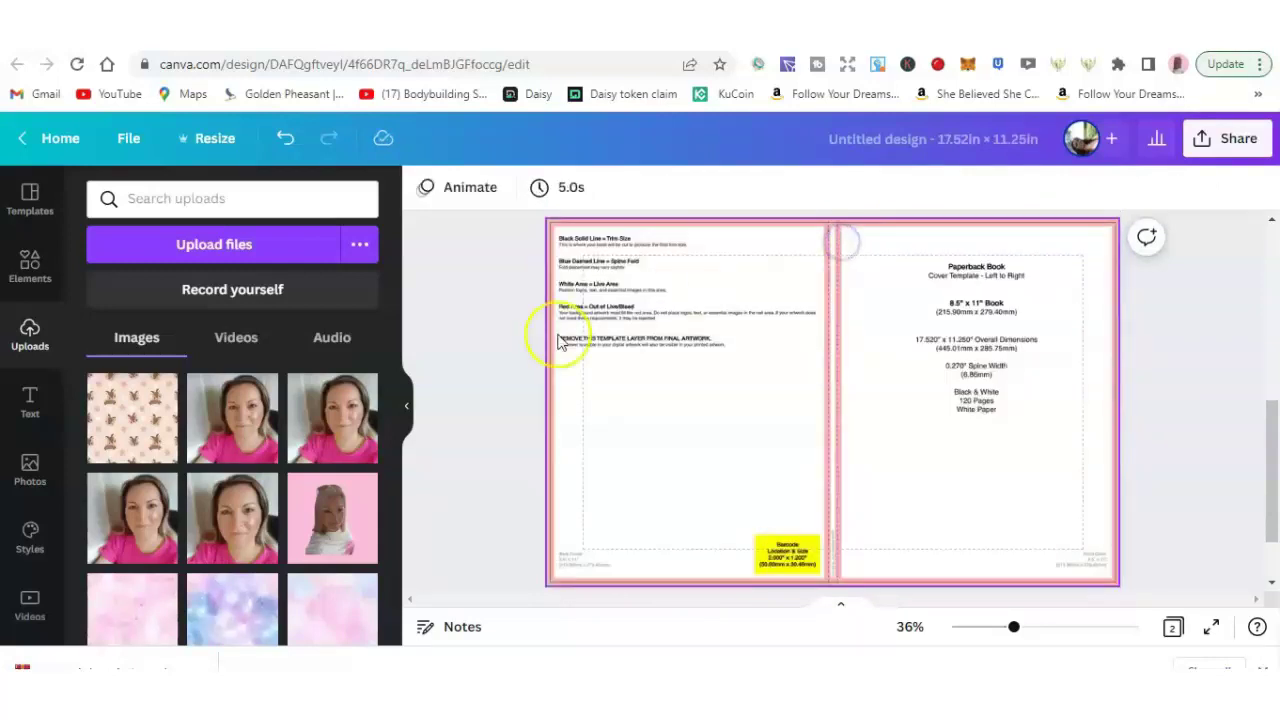
# - Add the reindeer pattern to page 2, enlarge it to full page height, and crop its width to the back-cover half
pyautogui.click(150, 410)
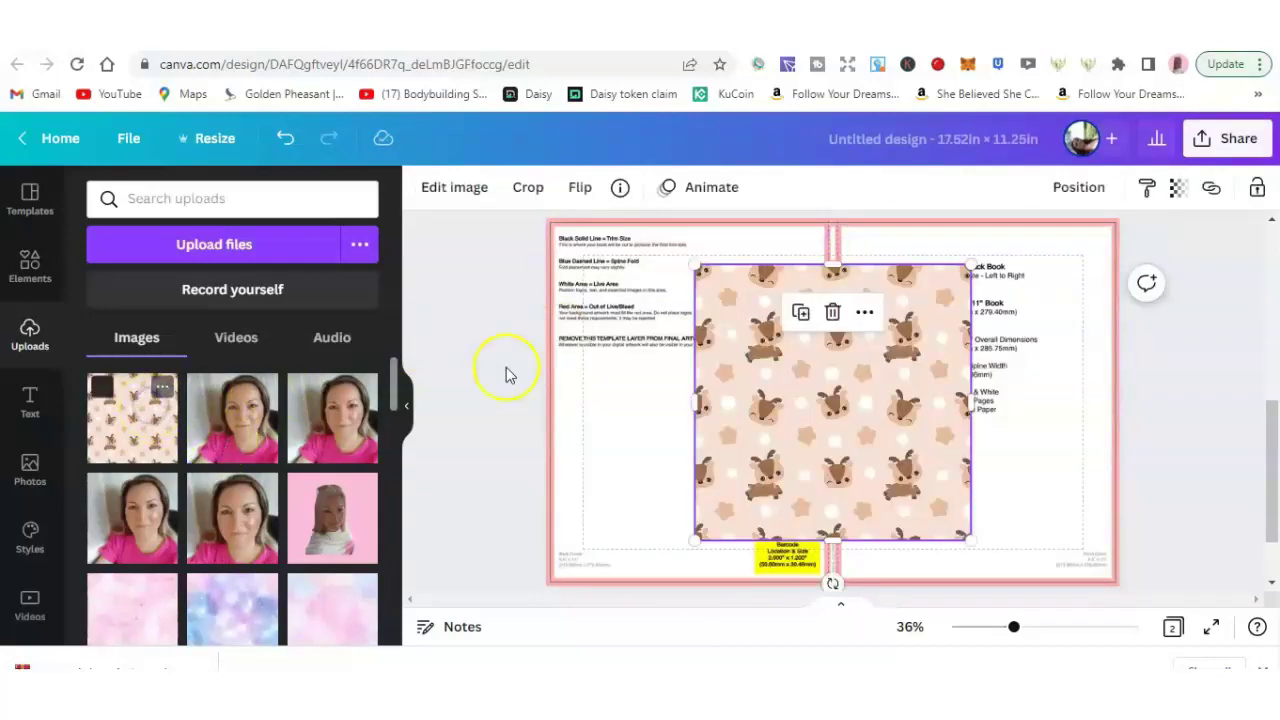
pyautogui.moveTo(748, 379); pyautogui.dragTo(690, 367)
pyautogui.moveTo(658, 368); pyautogui.dragTo(600, 340)
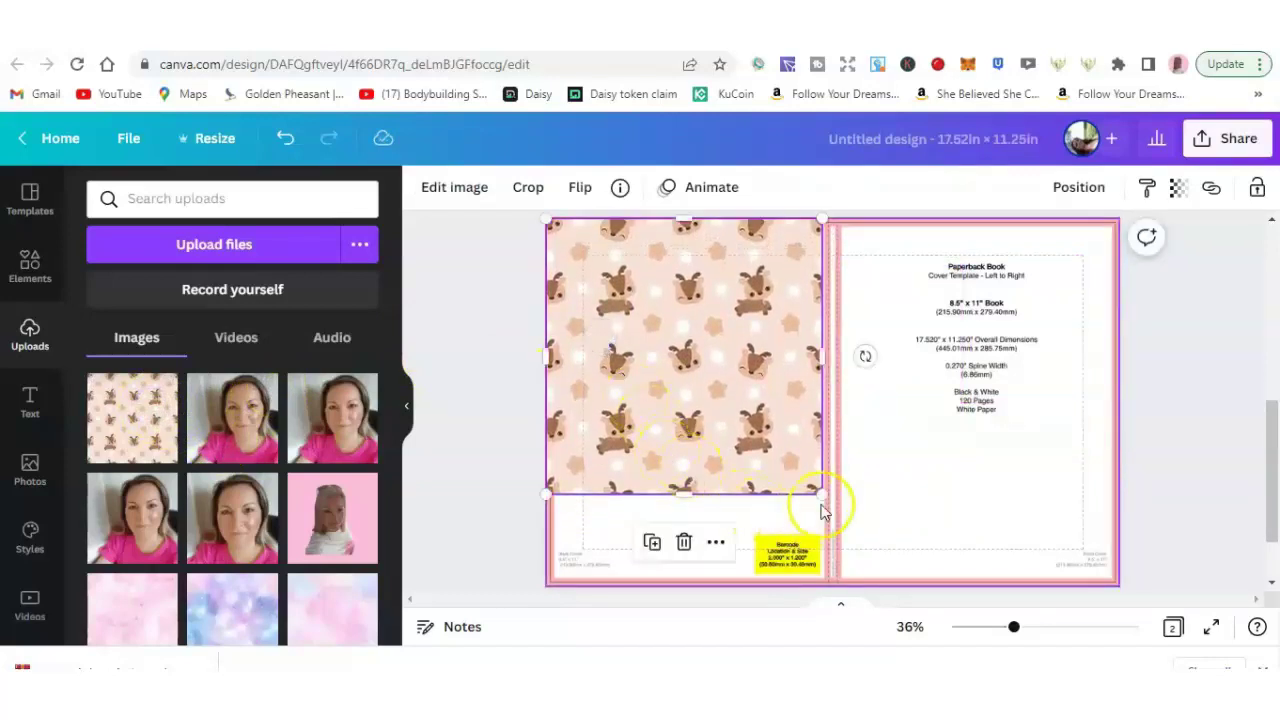
pyautogui.moveTo(821, 492); pyautogui.dragTo(871, 622)
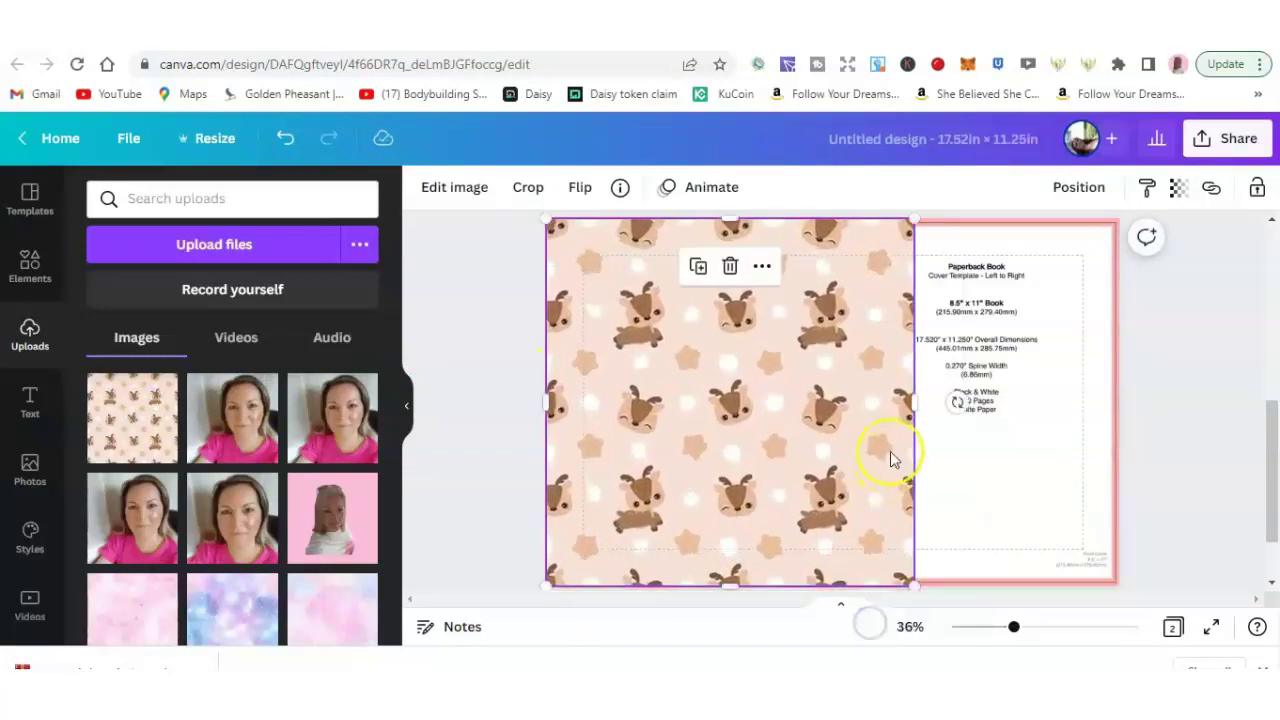
pyautogui.moveTo(910, 409); pyautogui.dragTo(828, 412)
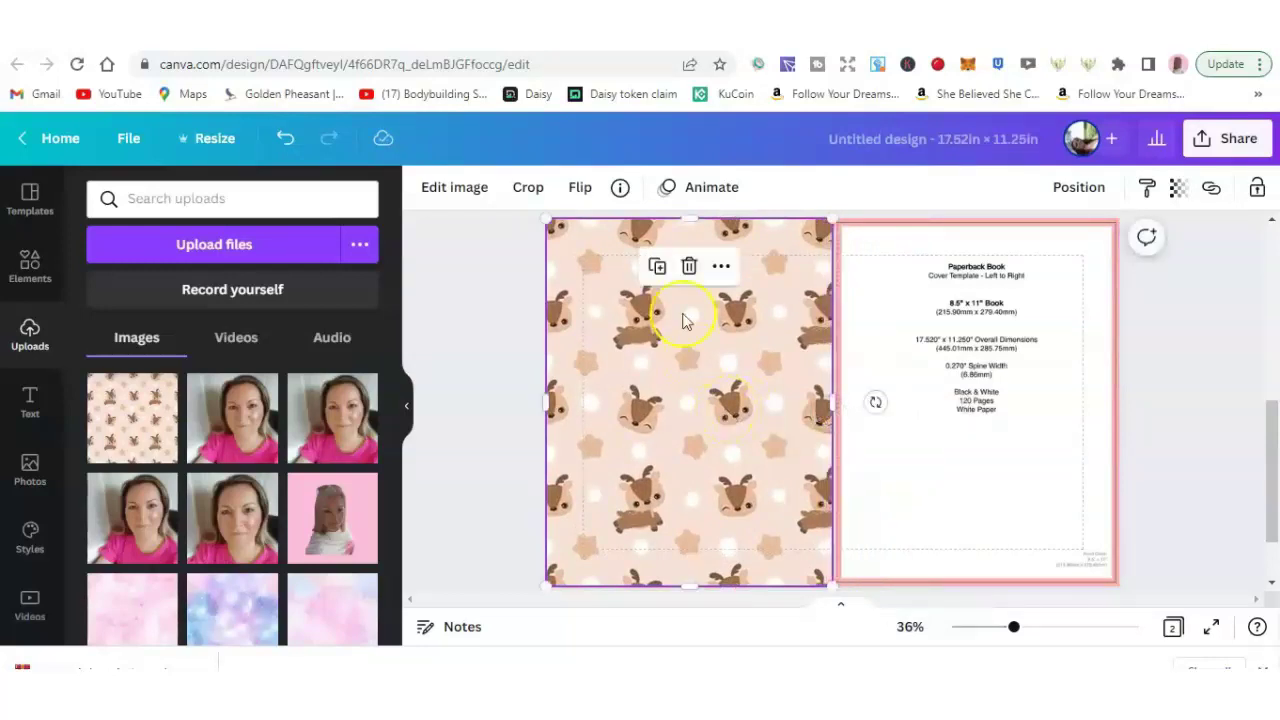
# - Duplicate the cropped reindeer pattern onto the front-cover half of page 2 and flip the copy horizontally
pyautogui.click(659, 270)
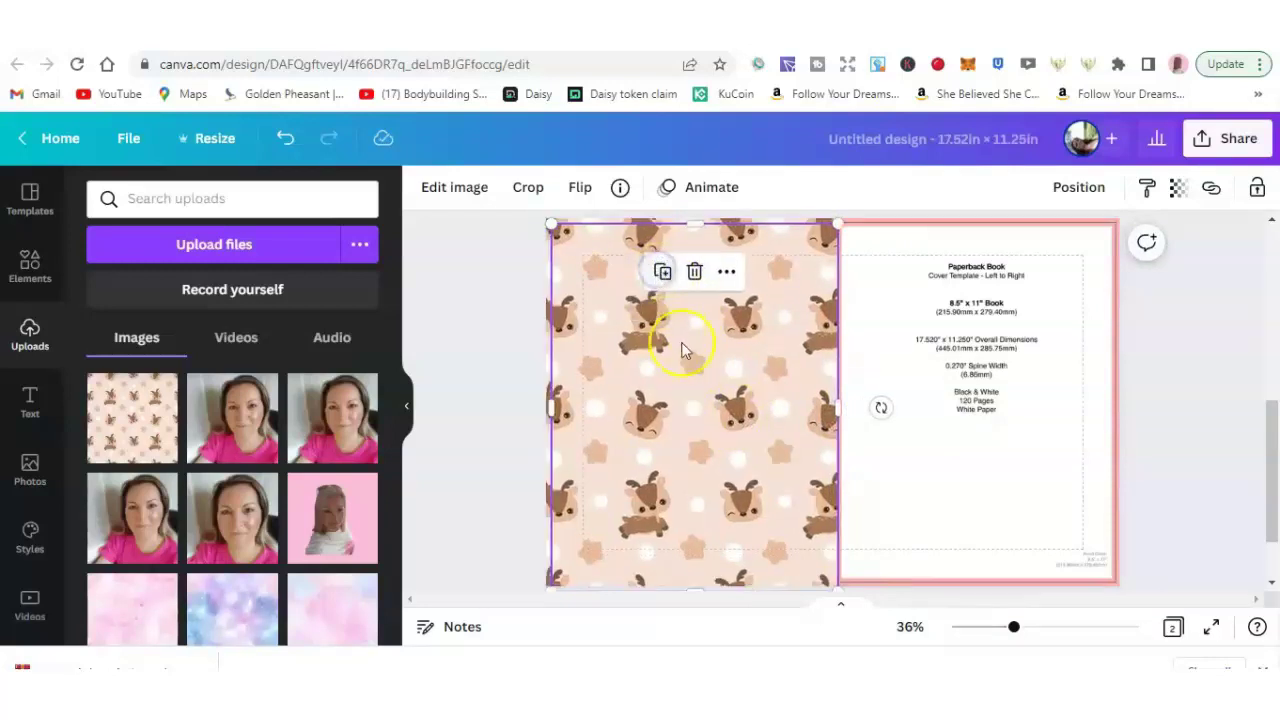
pyautogui.moveTo(700, 349); pyautogui.dragTo(967, 342)
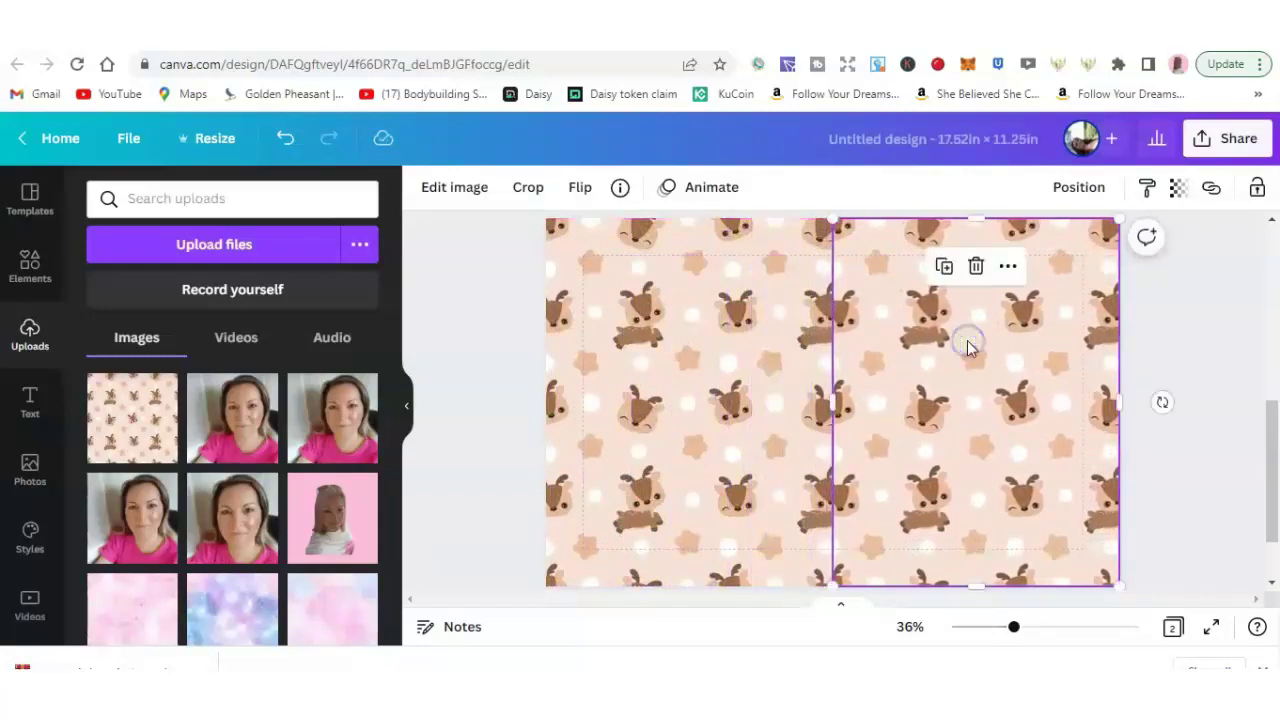
pyautogui.click(583, 189)
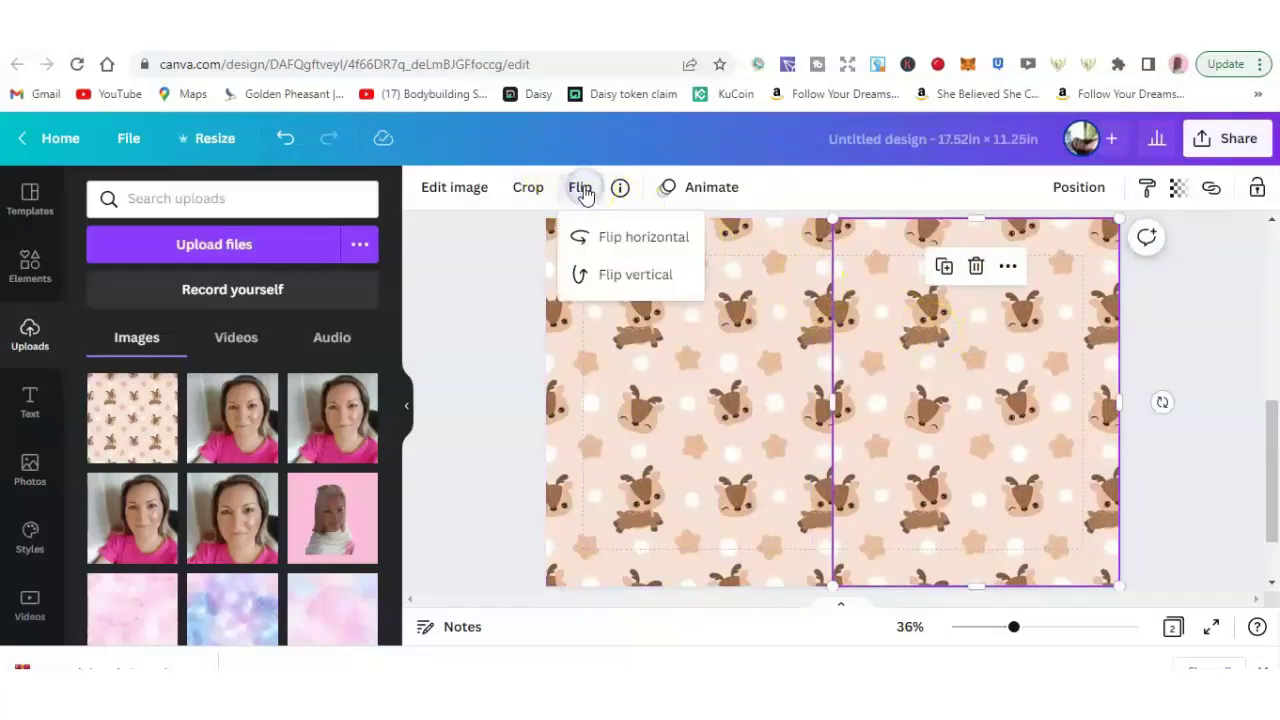
pyautogui.click(636, 236)
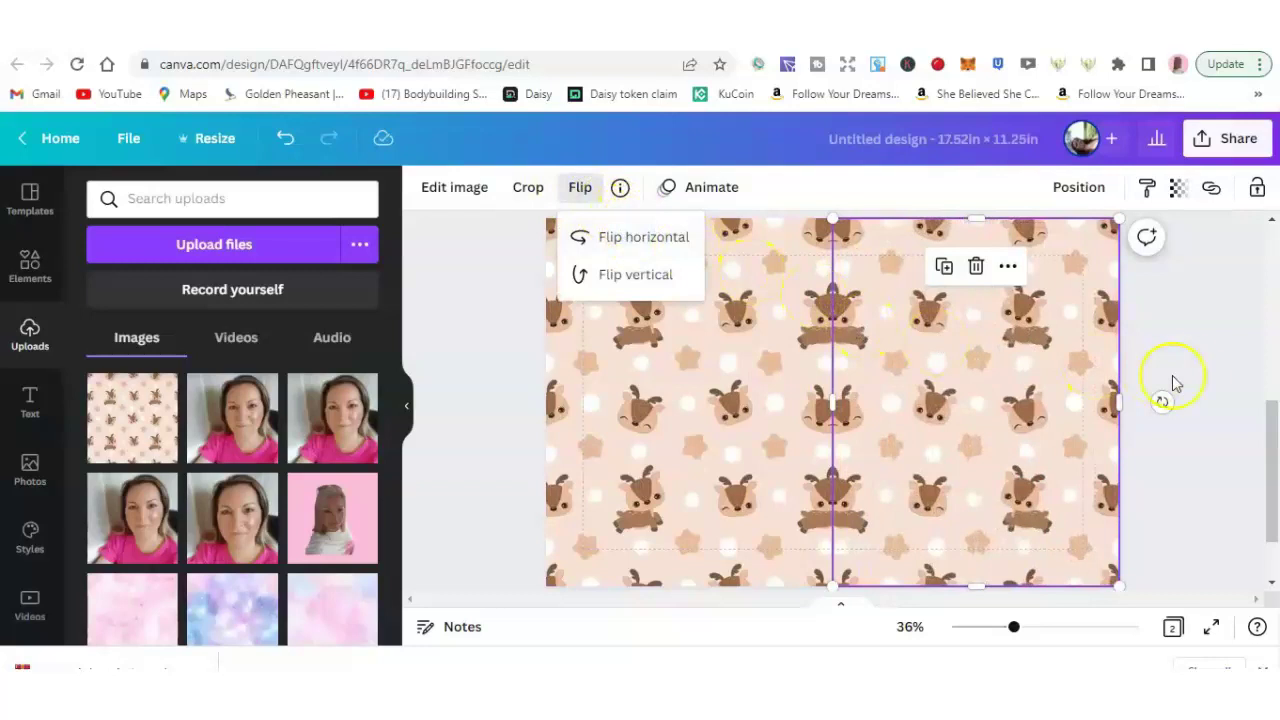
pyautogui.click(1183, 344)
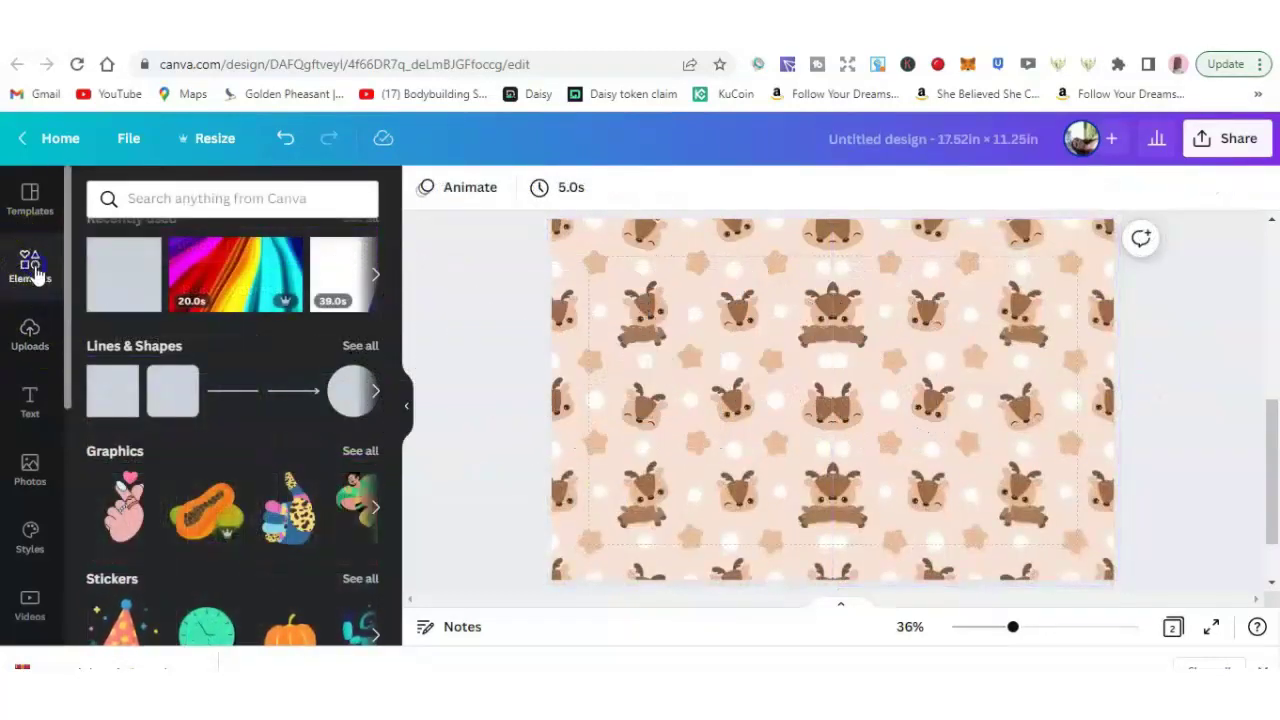
# - Add a square shape centred over the spine on page 2 and stretch it to the full page height
pyautogui.click(101, 400)
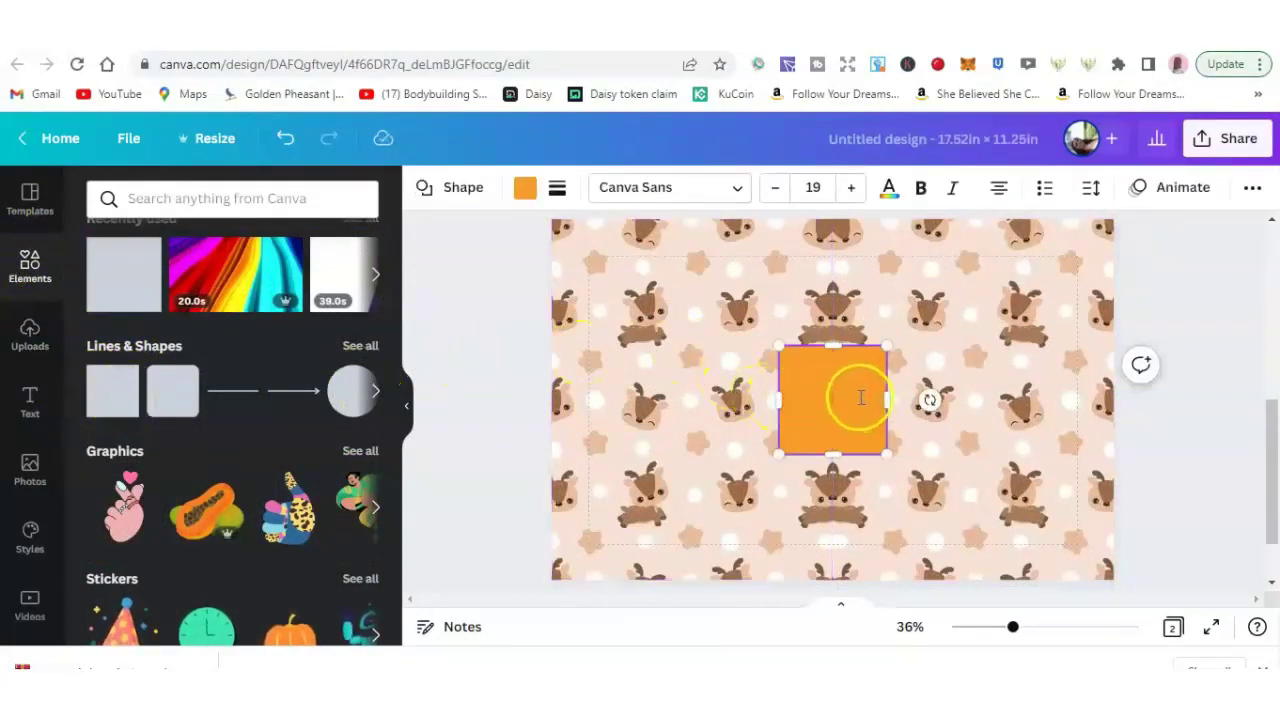
pyautogui.click(829, 370)
pyautogui.moveTo(825, 400); pyautogui.dragTo(823, 261)
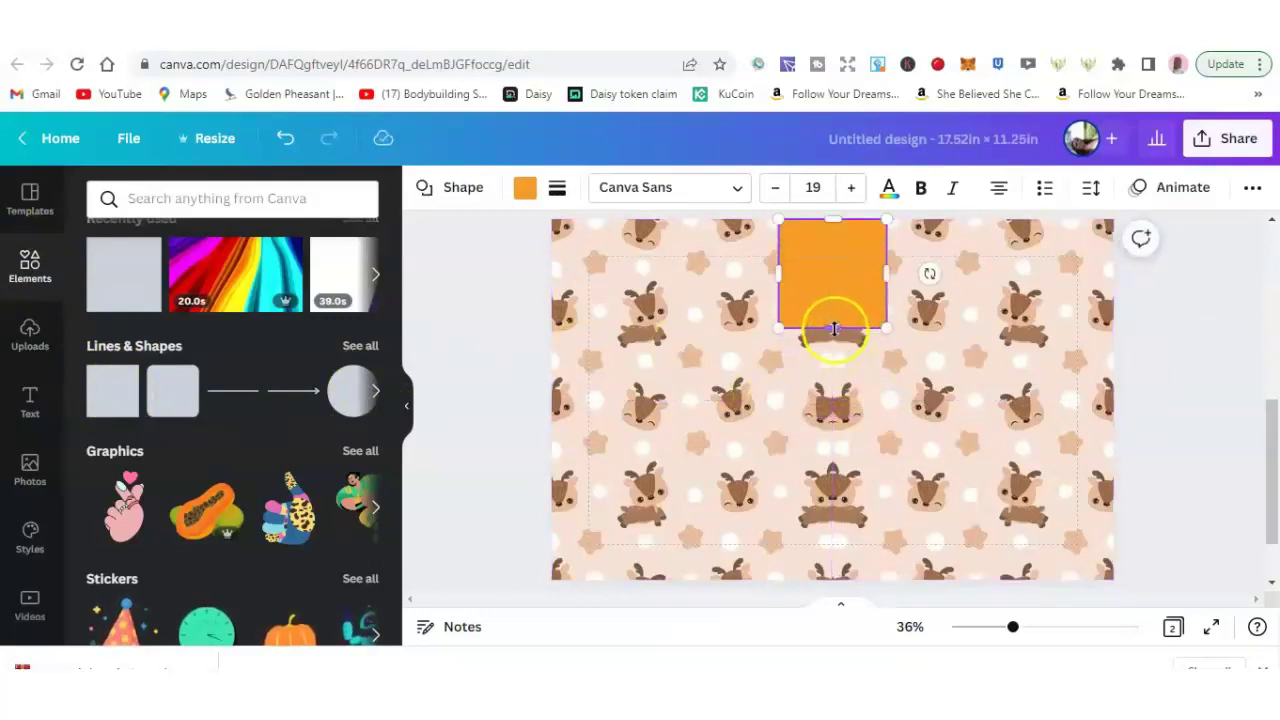
pyautogui.moveTo(832, 331); pyautogui.dragTo(826, 576)
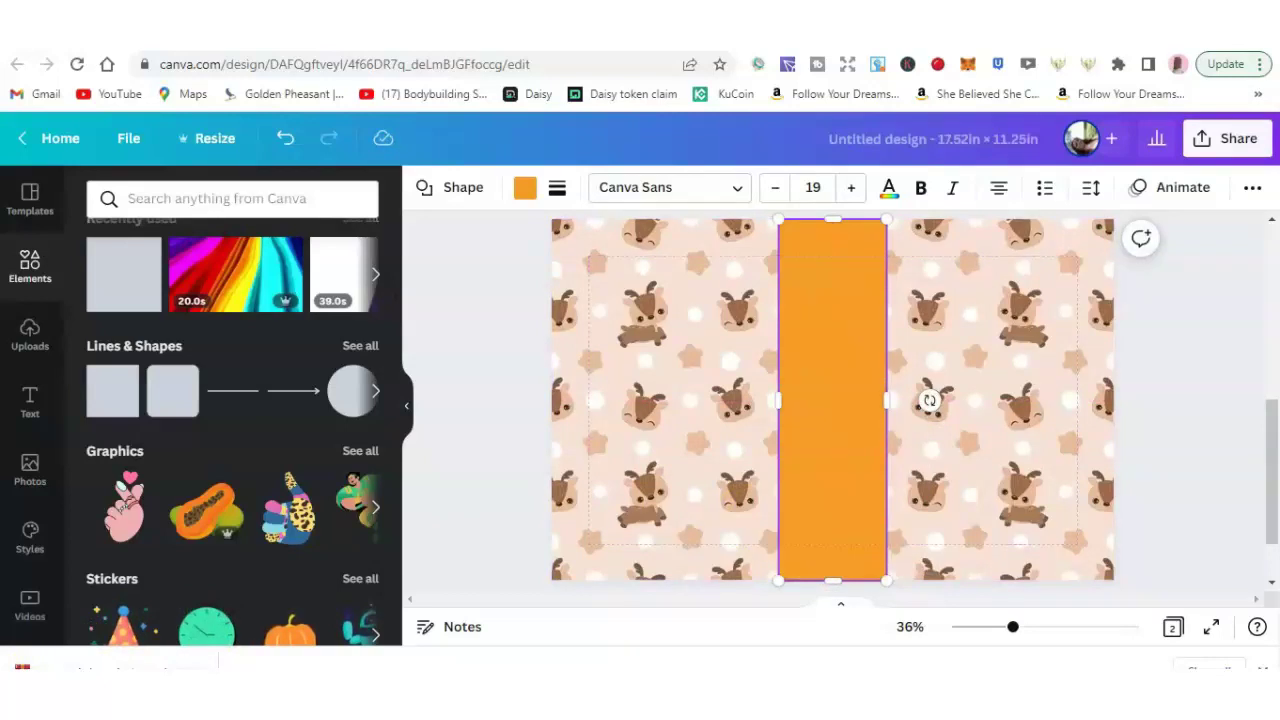
pyautogui.click(827, 388)
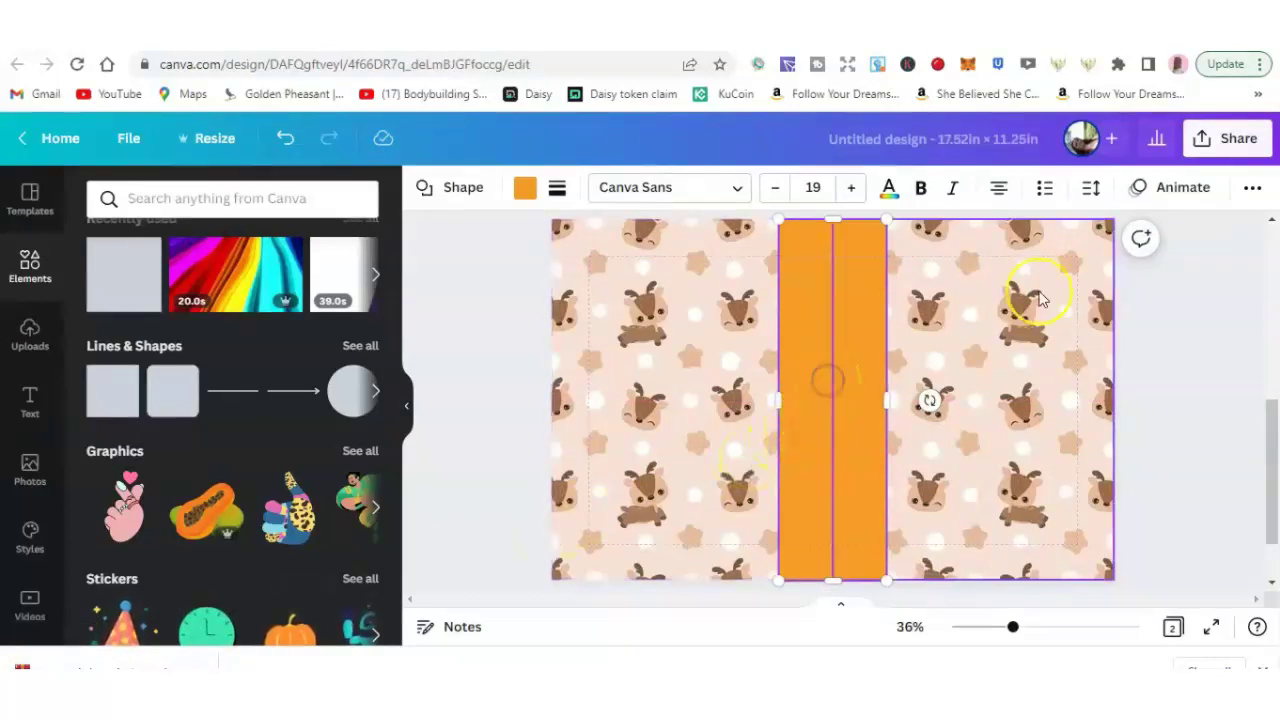
# - Lower the orange spine strip's transparency to 43
pyautogui.click(1254, 190)
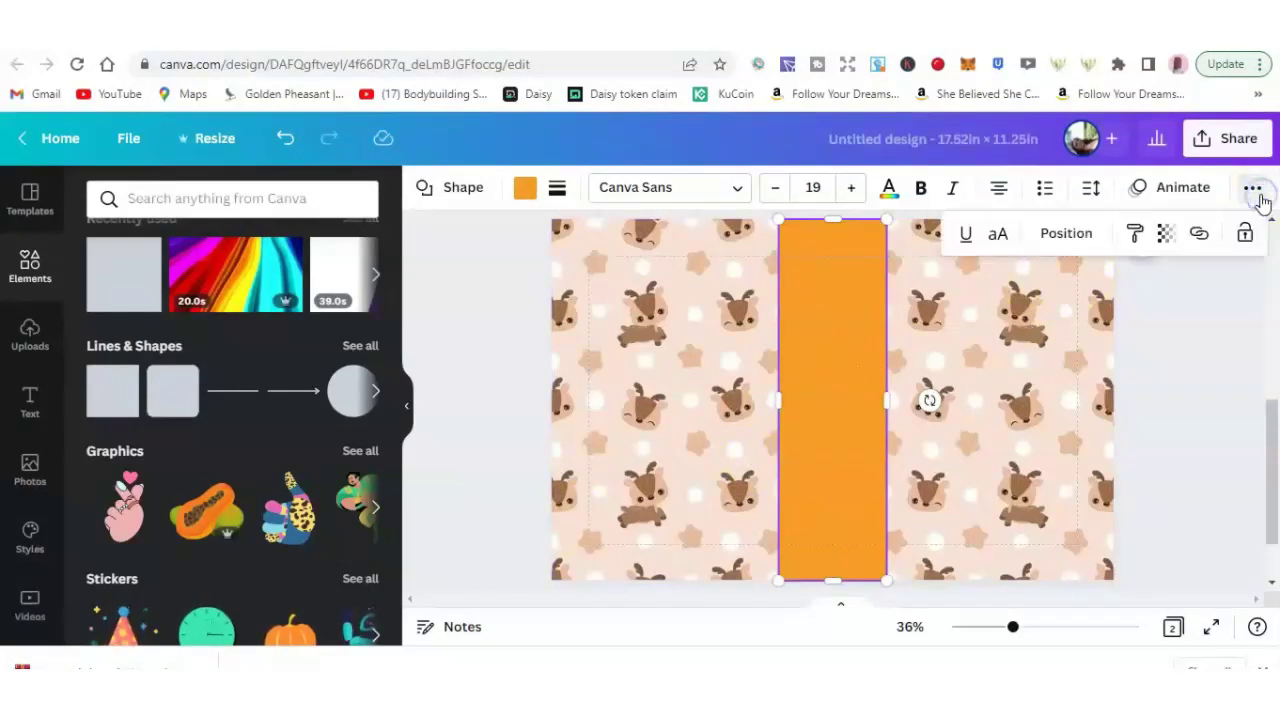
pyautogui.click(1167, 240)
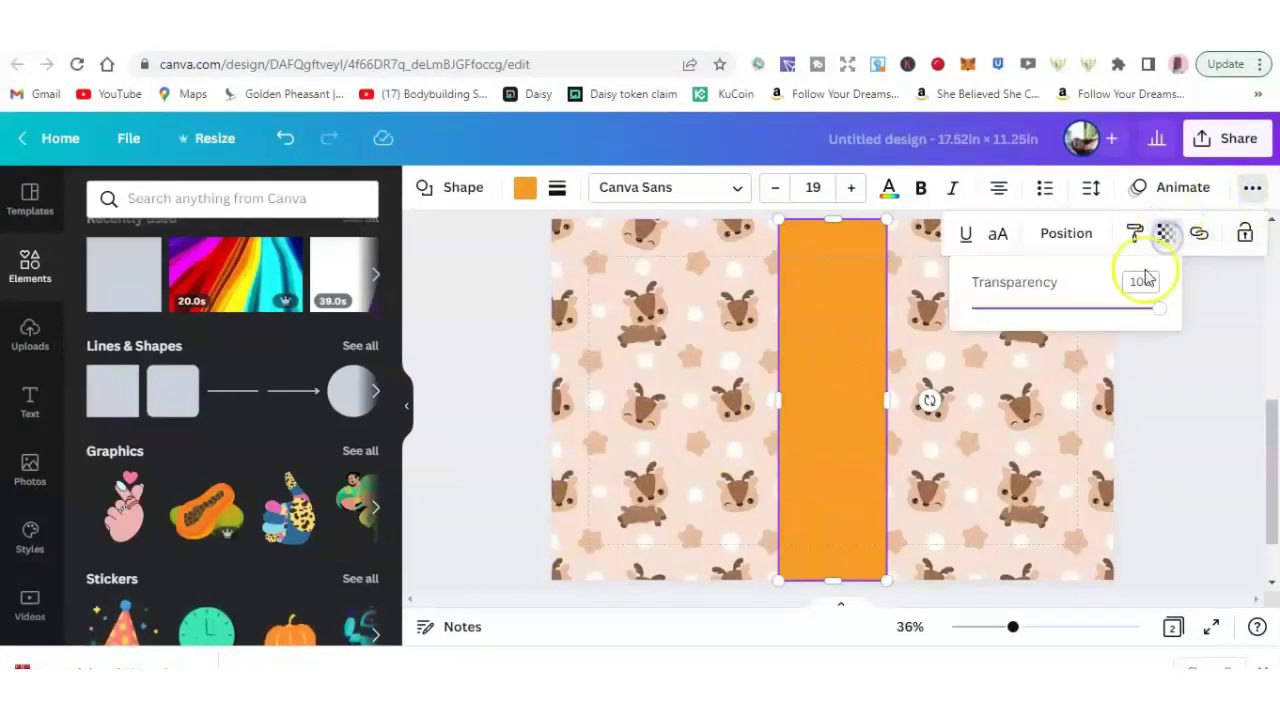
pyautogui.moveTo(1158, 309); pyautogui.dragTo(1063, 316)
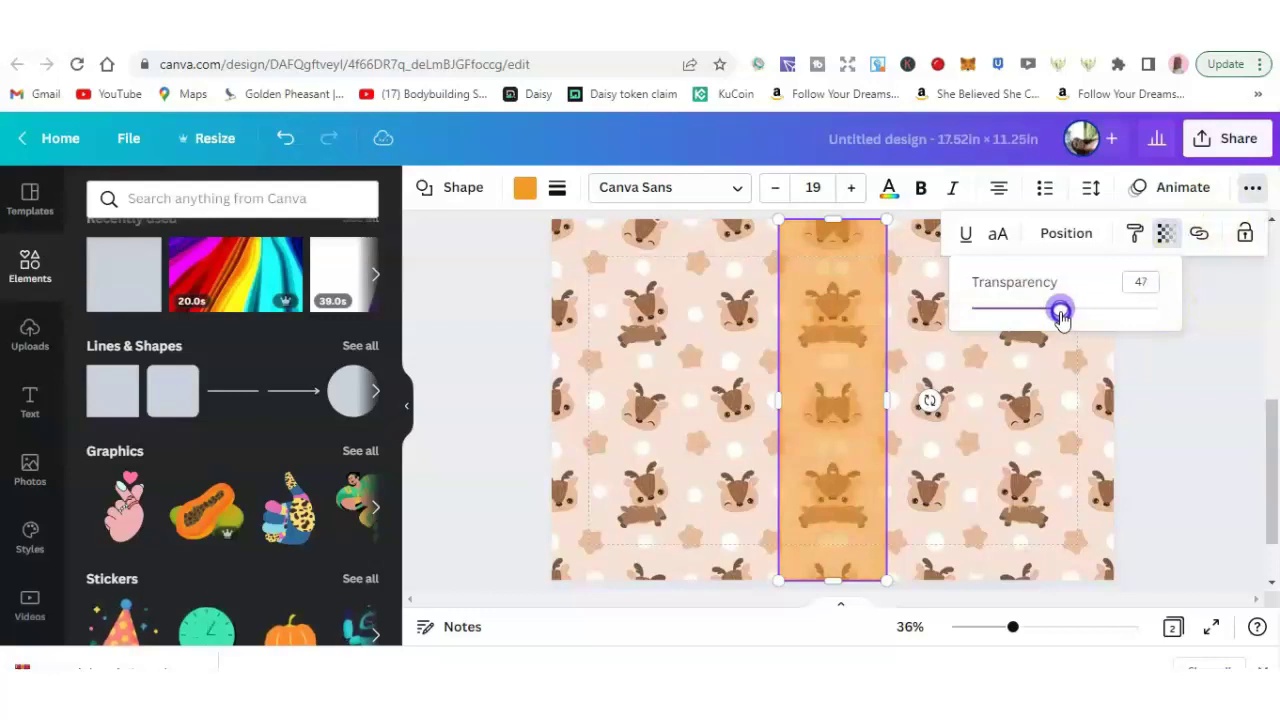
pyautogui.click(1022, 403)
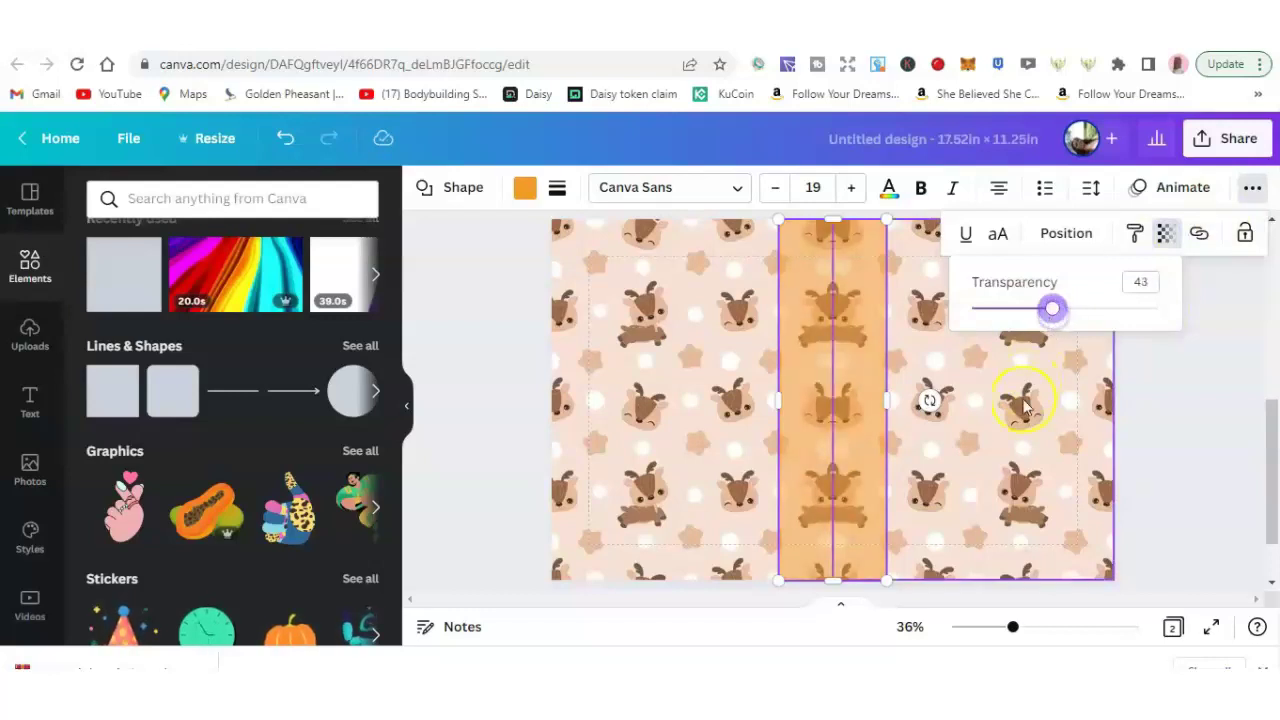
# - Lower the transparency of the front-cover reindeer pattern to 22 and of the back-cover pattern to 21
pyautogui.click(1019, 441)
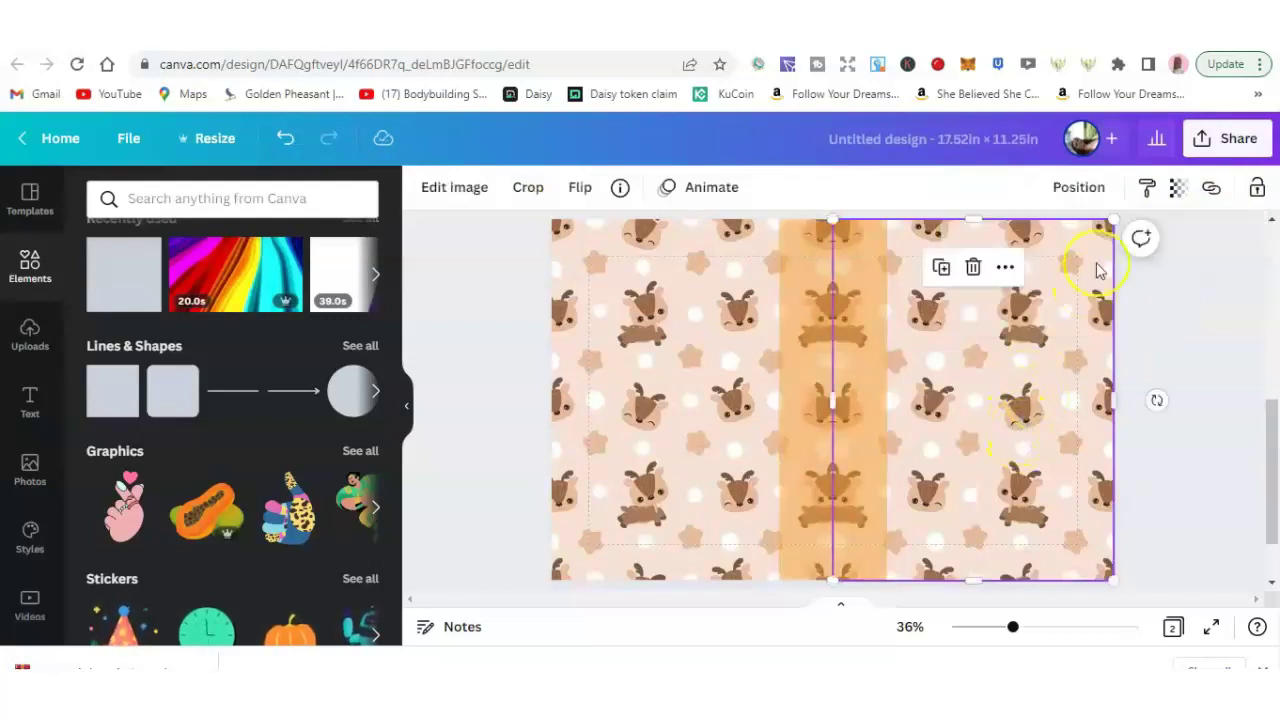
pyautogui.click(1179, 189)
pyautogui.moveTo(1171, 263); pyautogui.dragTo(1026, 266)
pyautogui.click(728, 357)
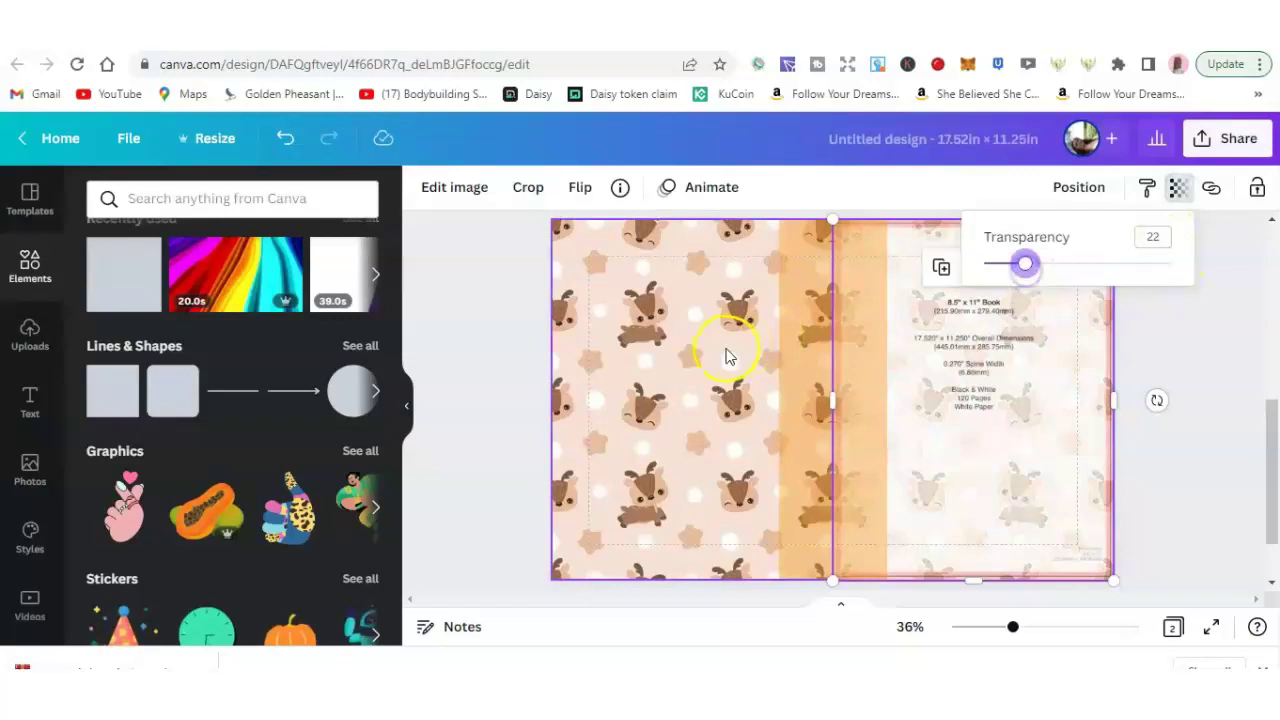
pyautogui.click(1180, 187)
pyautogui.moveTo(1163, 265); pyautogui.dragTo(1007, 276)
# - Lower the orange spine strip's transparency to 24 and narrow it from both sides to a slim band centred over the template's spine
pyautogui.click(867, 307)
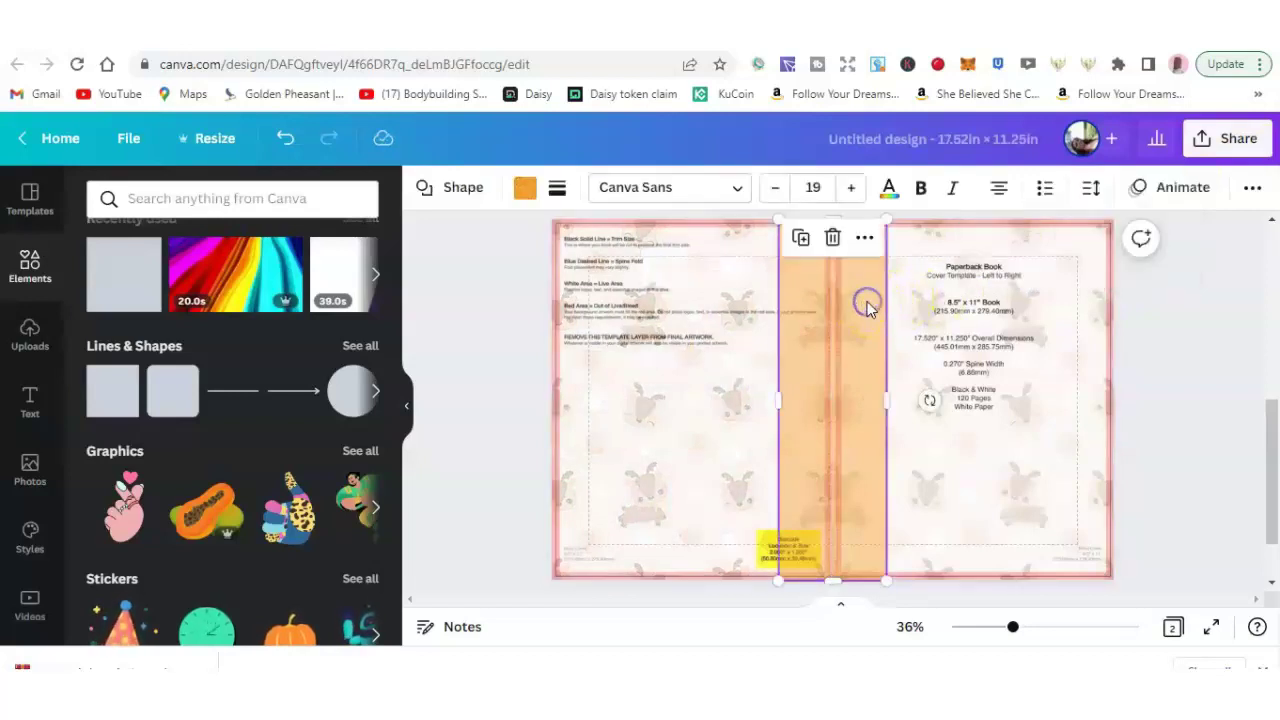
pyautogui.click(1252, 190)
pyautogui.click(1152, 245)
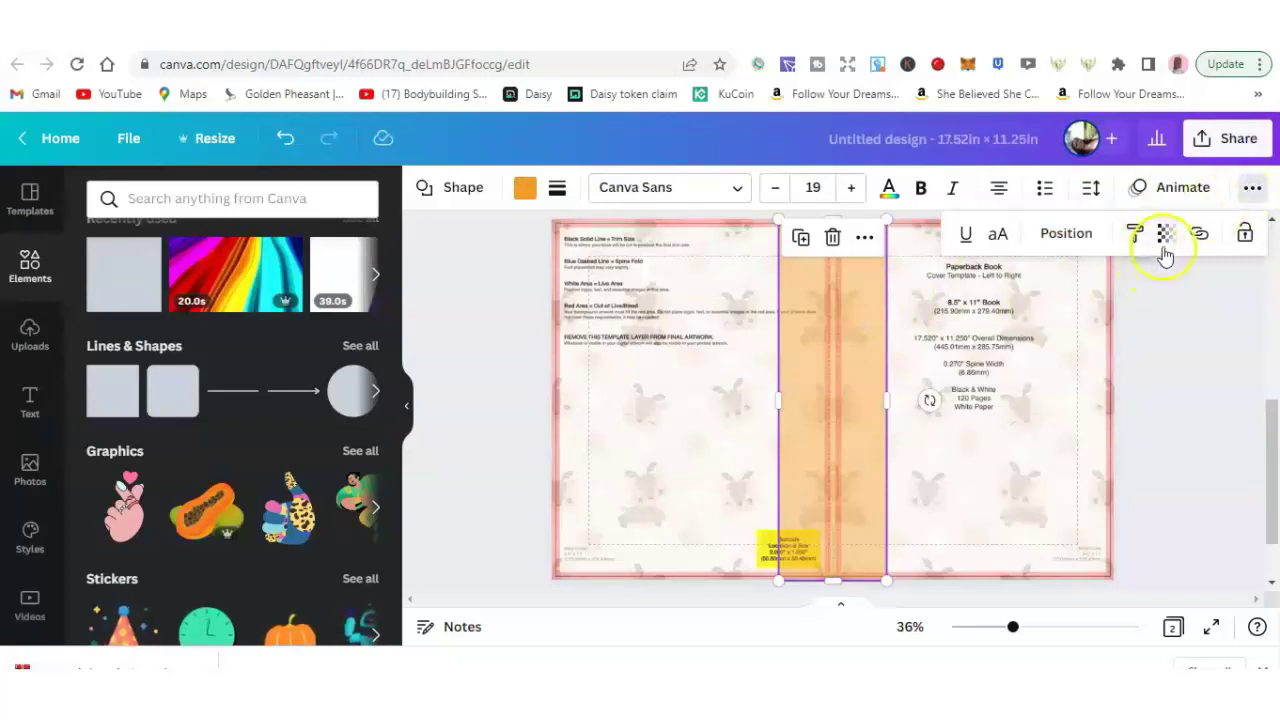
pyautogui.moveTo(1063, 314); pyautogui.dragTo(1019, 318)
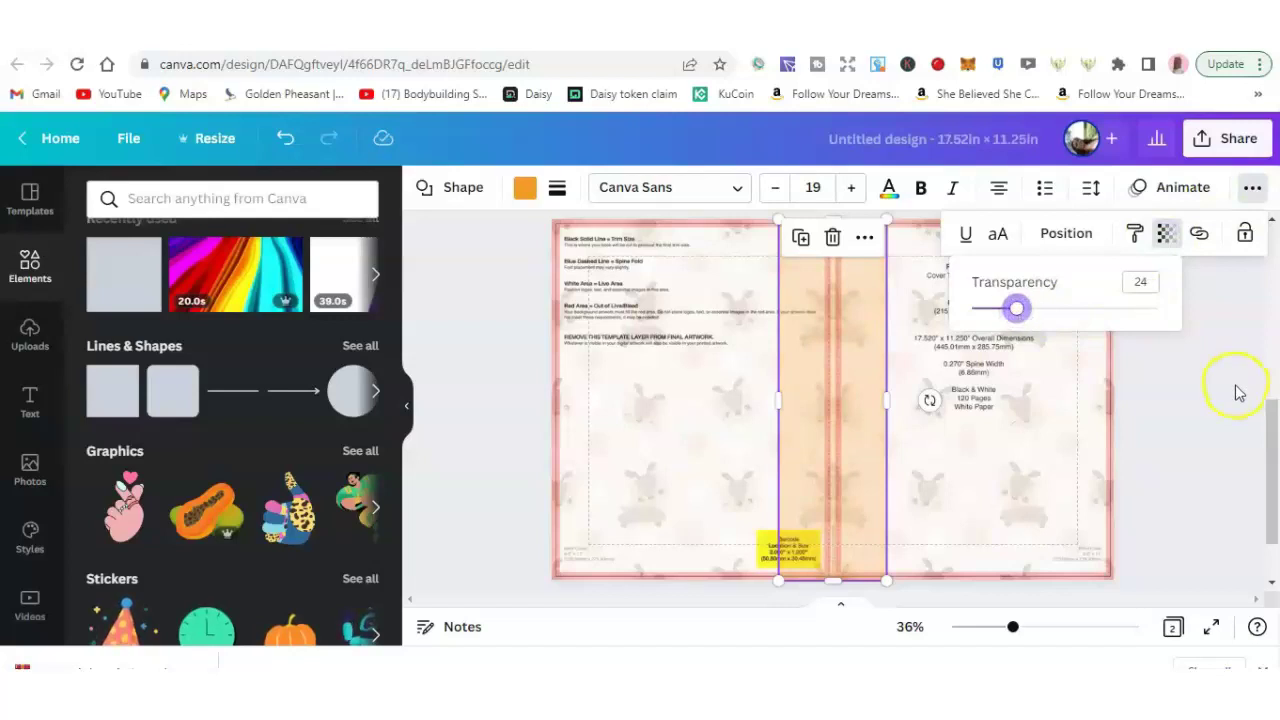
pyautogui.click(1202, 388)
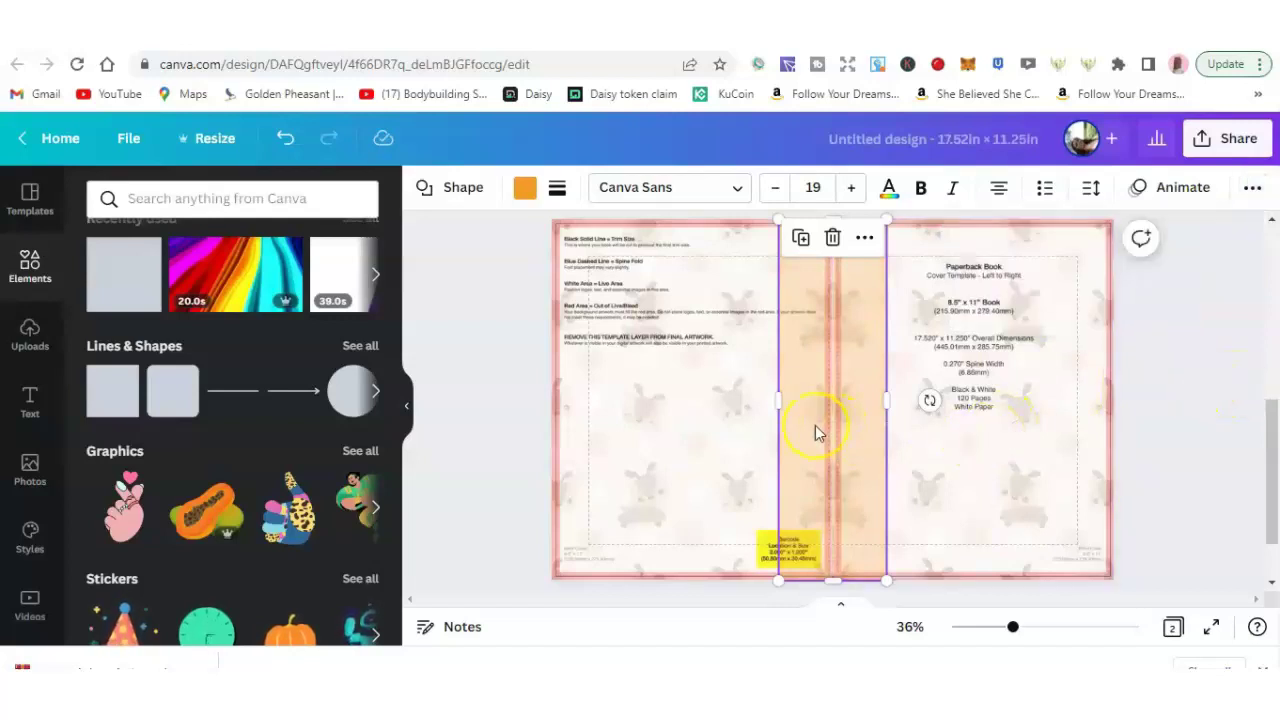
pyautogui.moveTo(777, 399); pyautogui.dragTo(845, 400)
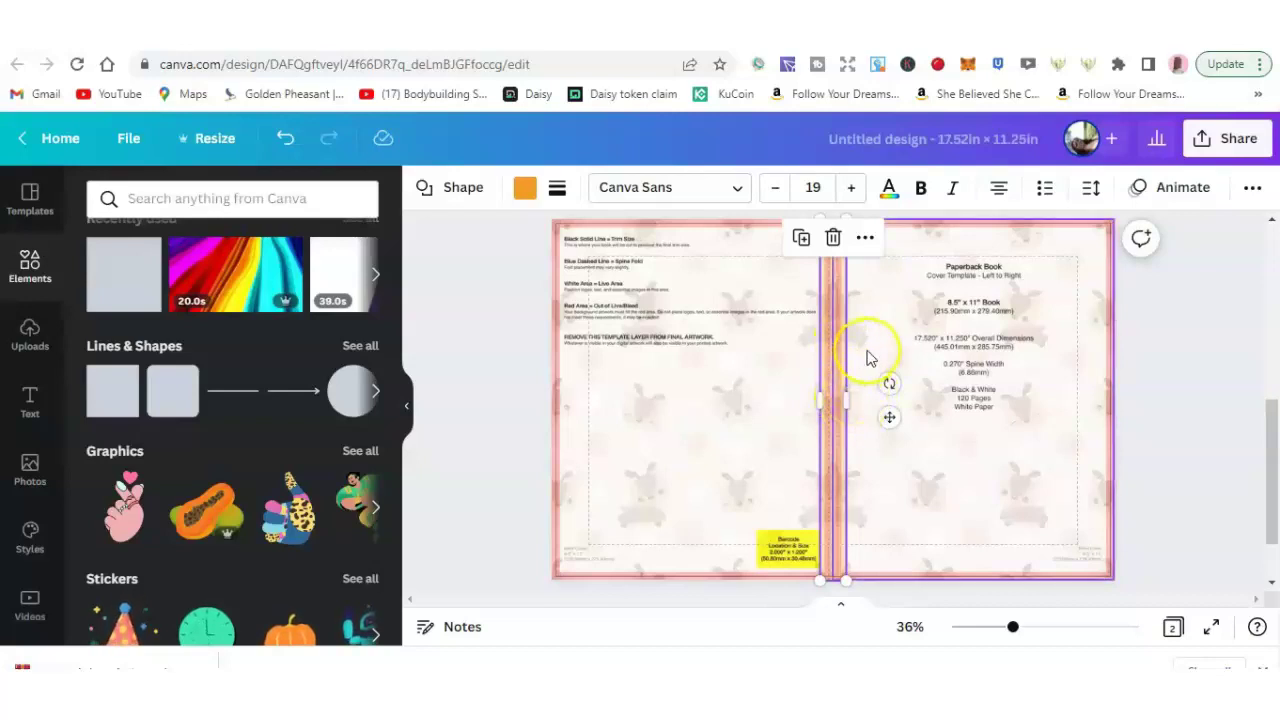
pyautogui.click(1157, 405)
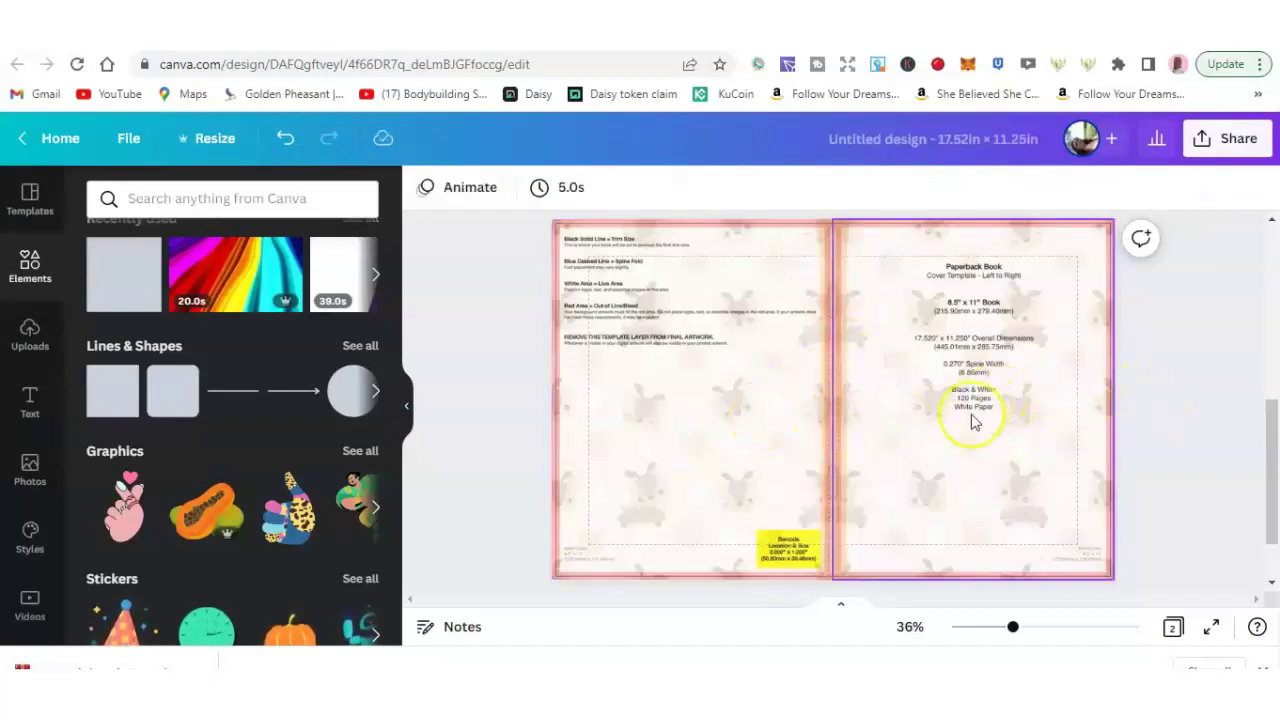
# - Set the narrowed spine strip's transparency to 100
pyautogui.click(841, 368)
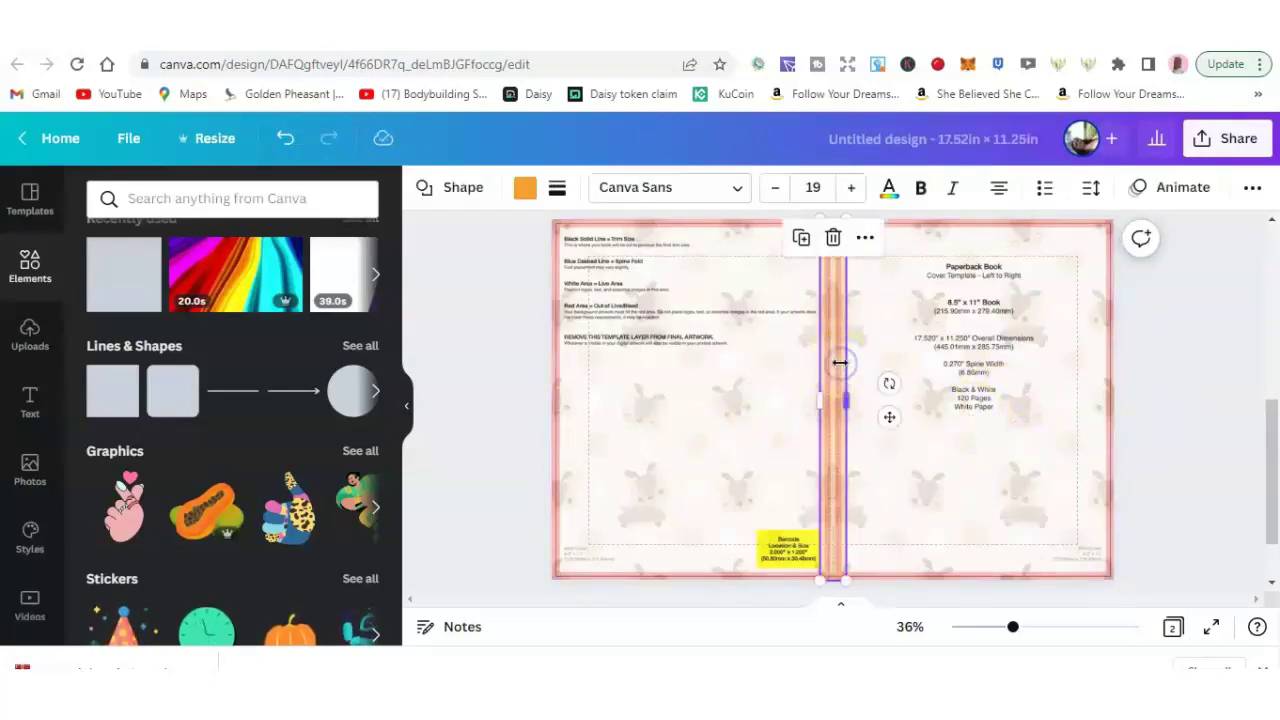
pyautogui.click(1254, 190)
pyautogui.click(1169, 235)
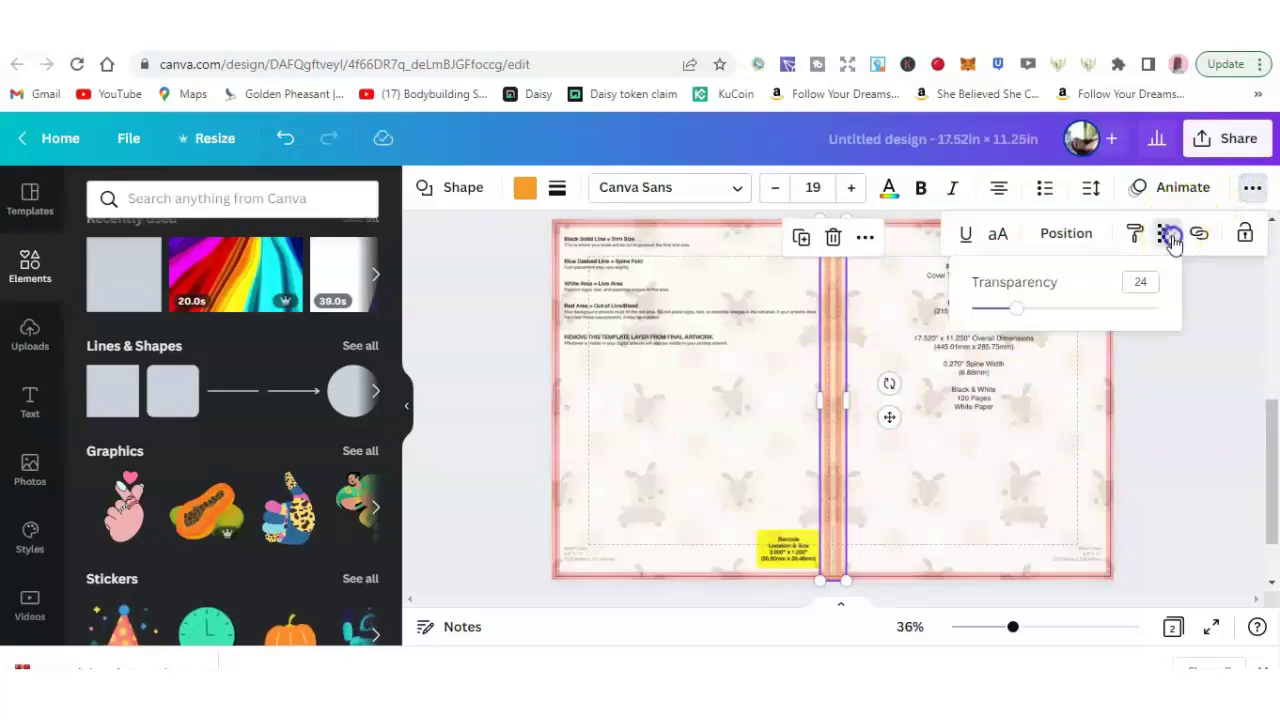
pyautogui.moveTo(1017, 313); pyautogui.dragTo(1193, 330)
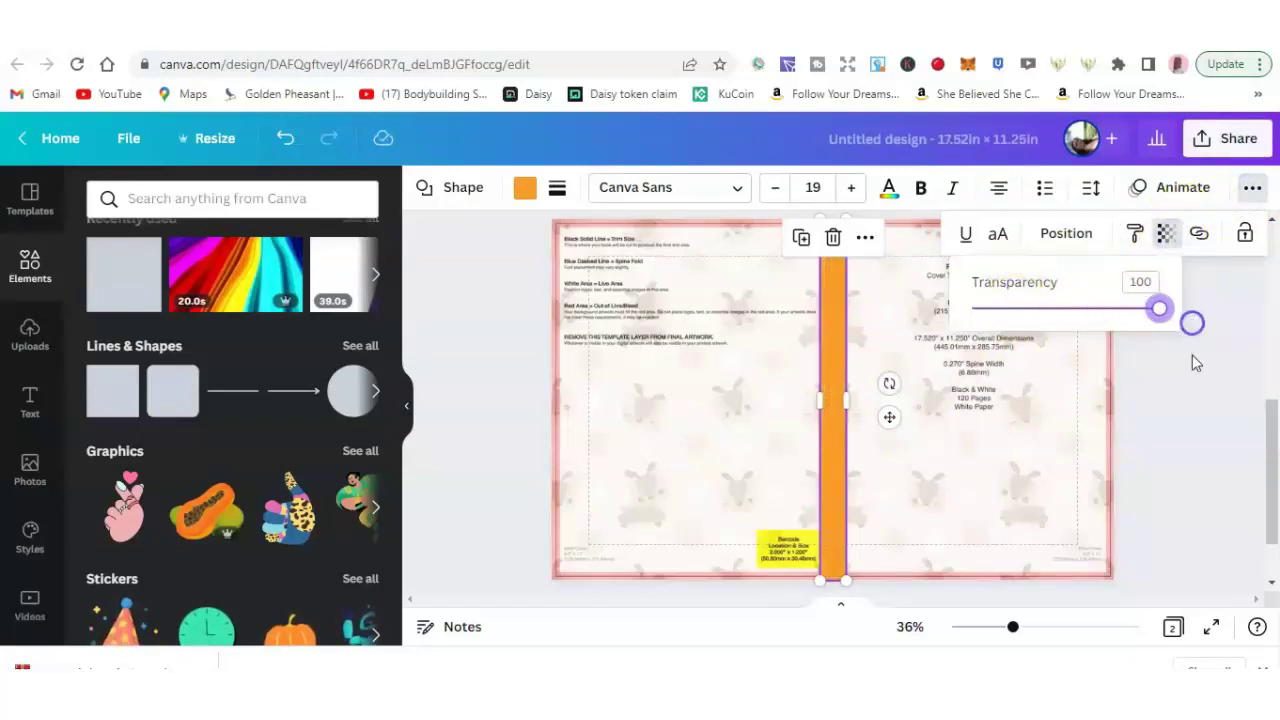
pyautogui.click(1193, 398)
# - Set the transparency of the front-cover and back-cover reindeer patterns to 100
pyautogui.click(1020, 474)
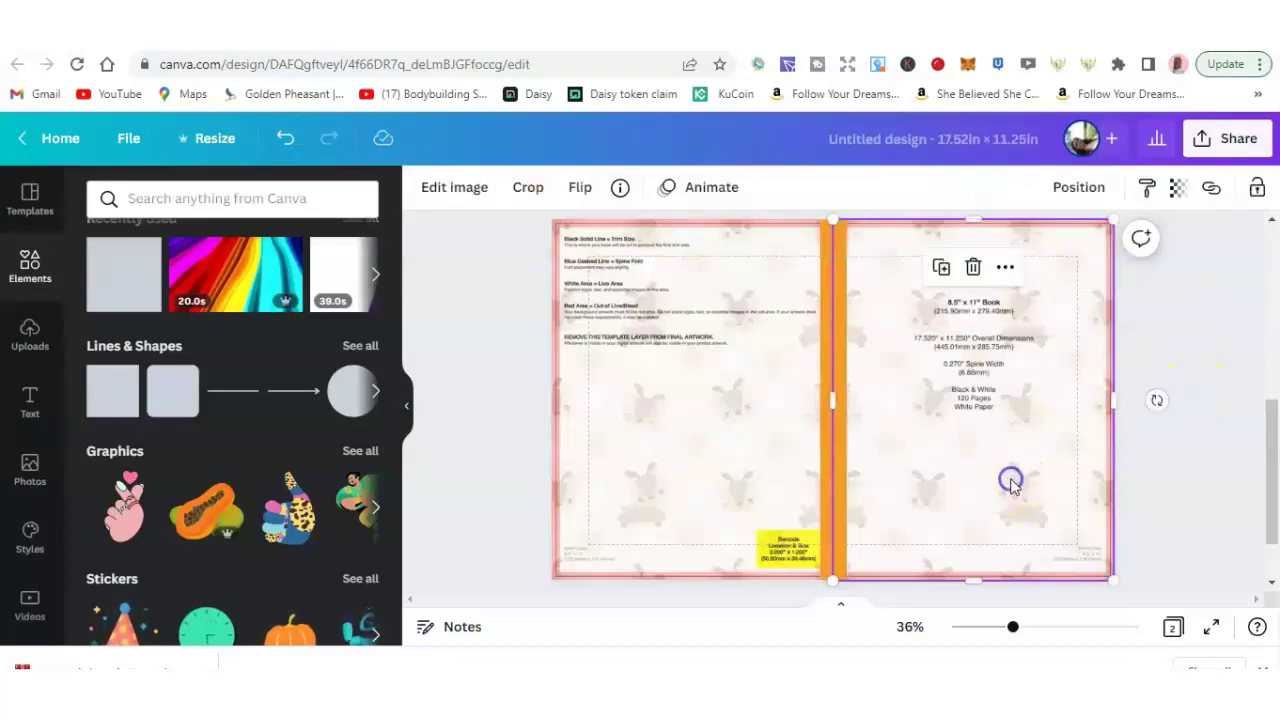
pyautogui.click(1176, 188)
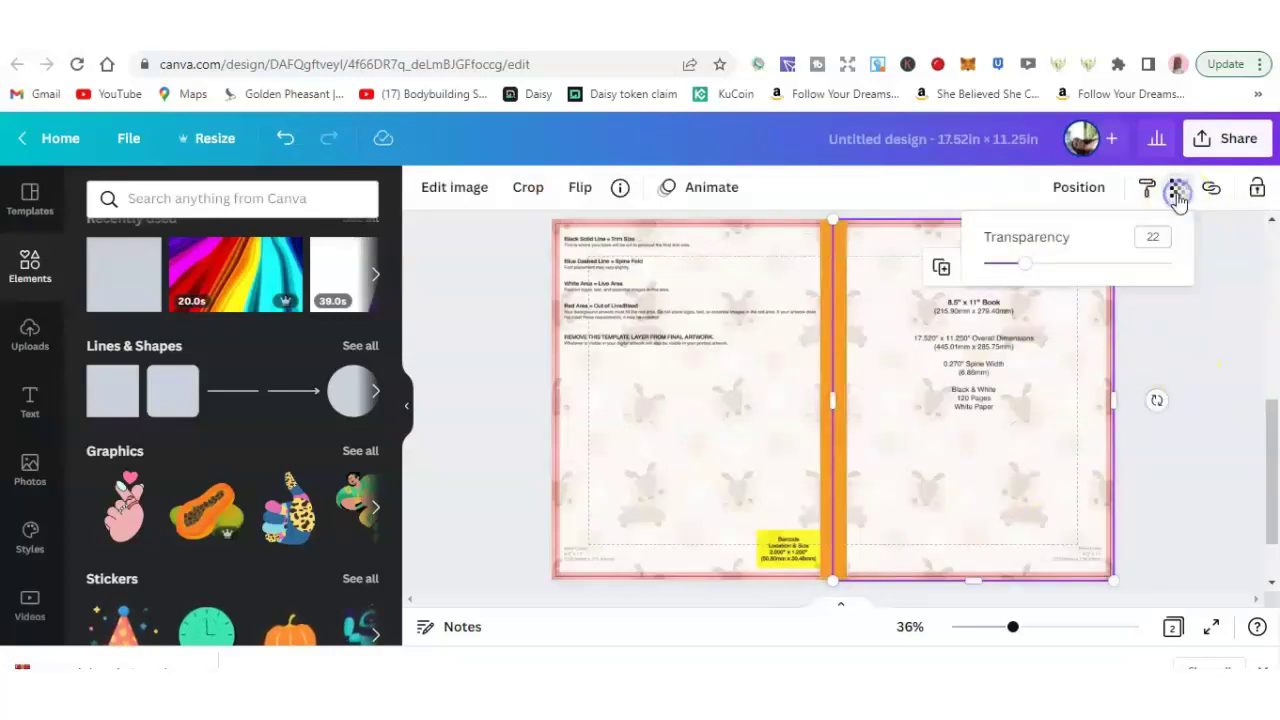
pyautogui.moveTo(1025, 268); pyautogui.dragTo(1204, 276)
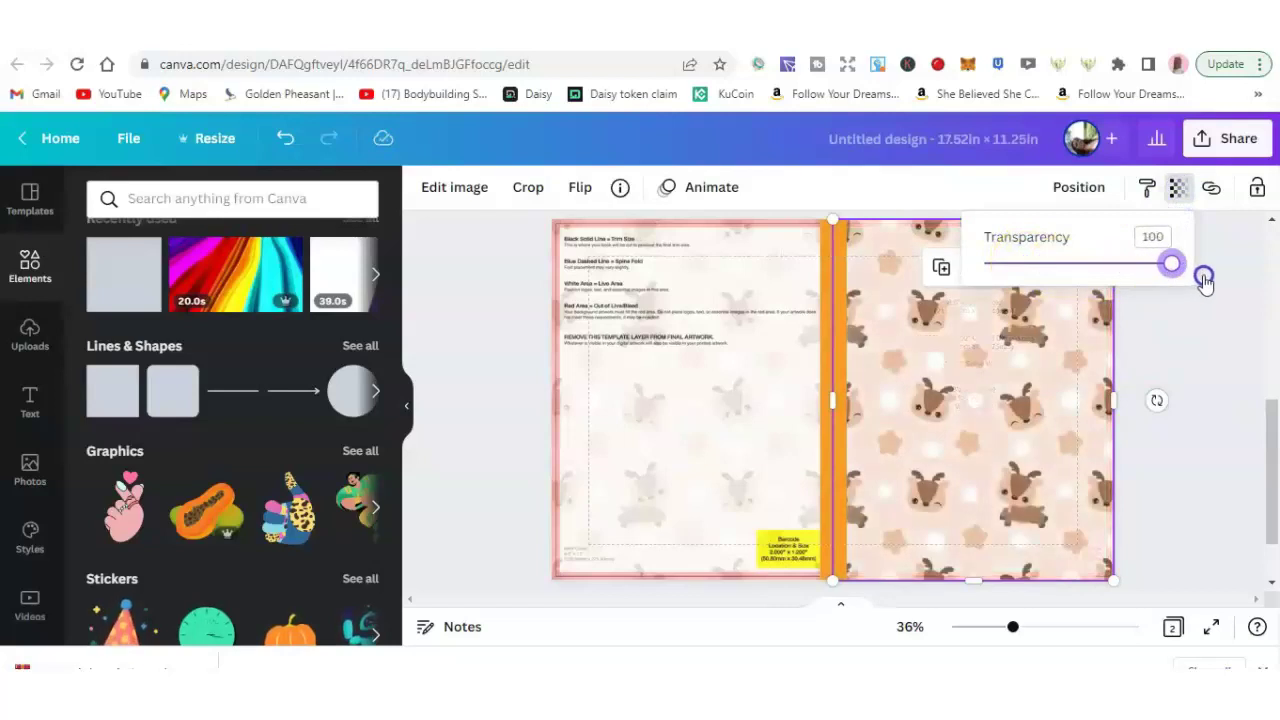
pyautogui.click(780, 360)
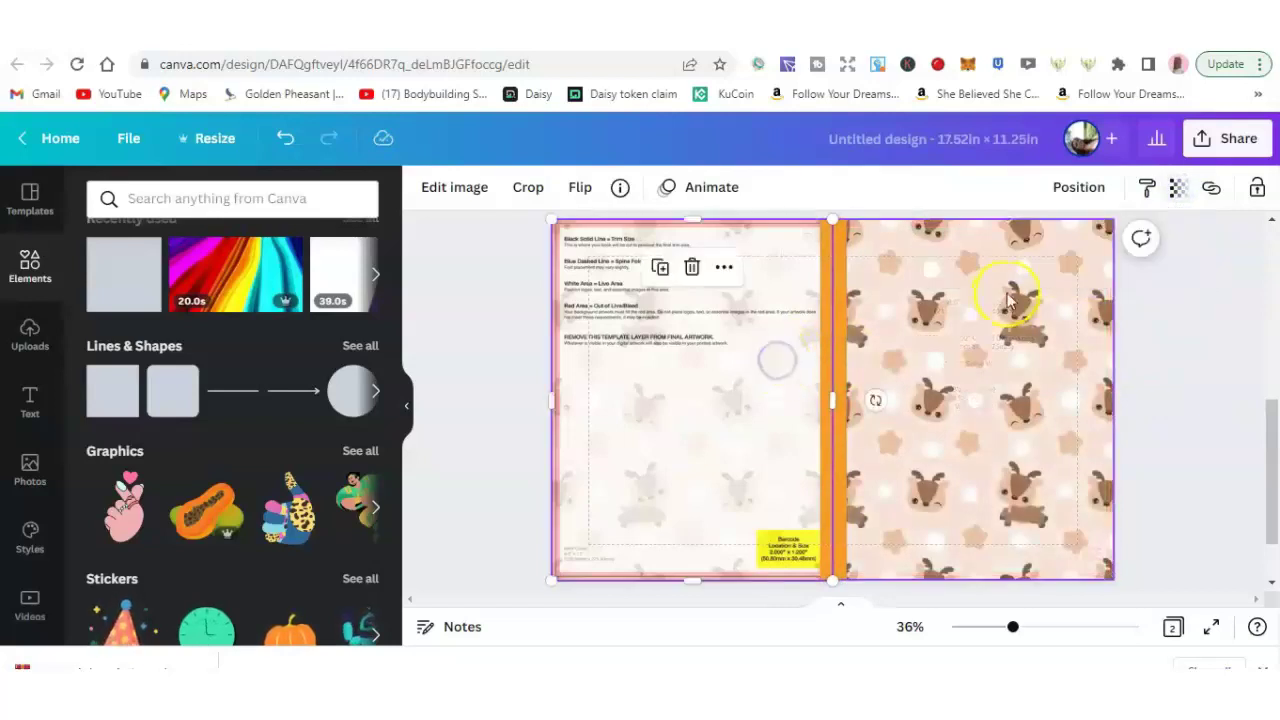
pyautogui.click(1176, 190)
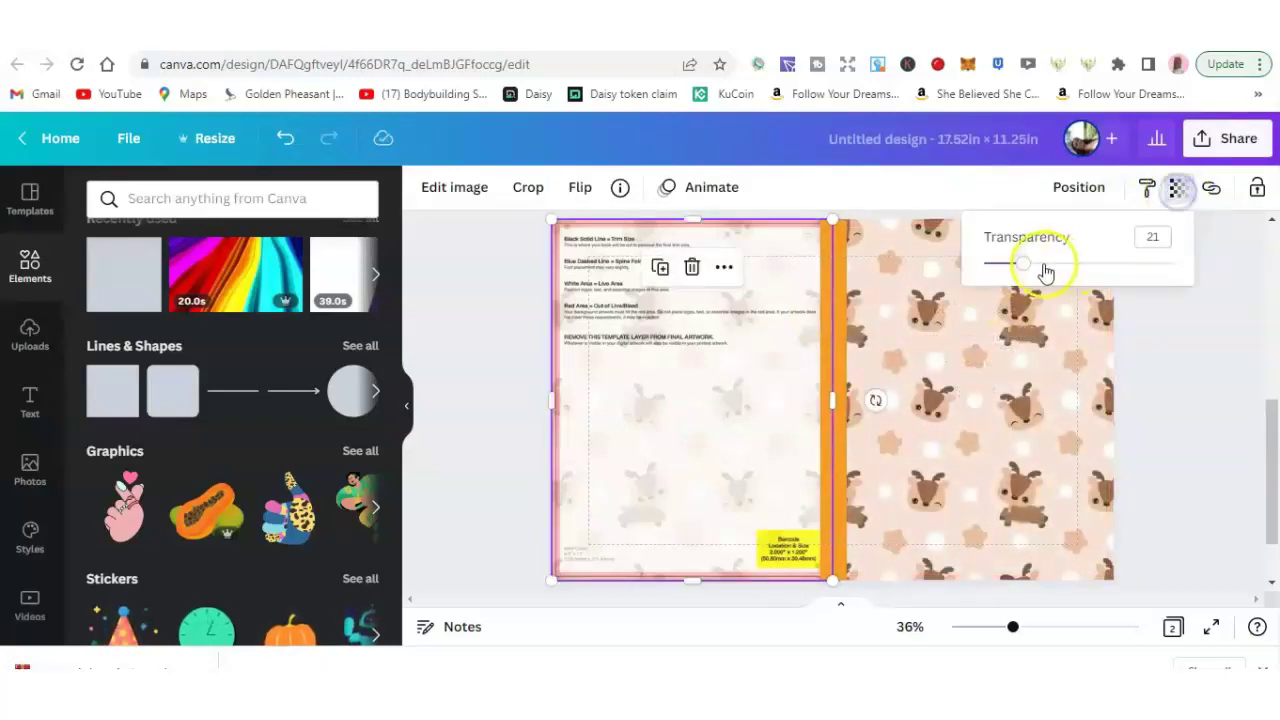
pyautogui.moveTo(1022, 266); pyautogui.dragTo(1207, 272)
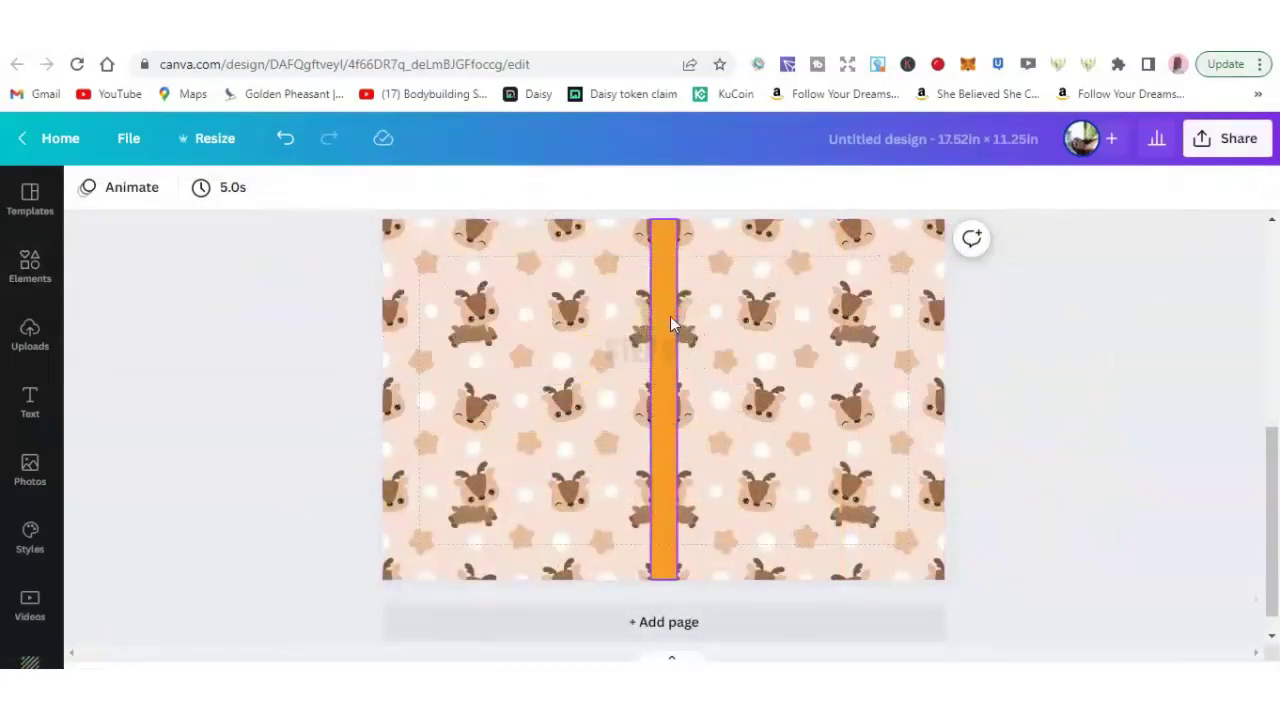
pyautogui.click(550, 273)
pyautogui.click(709, 305)
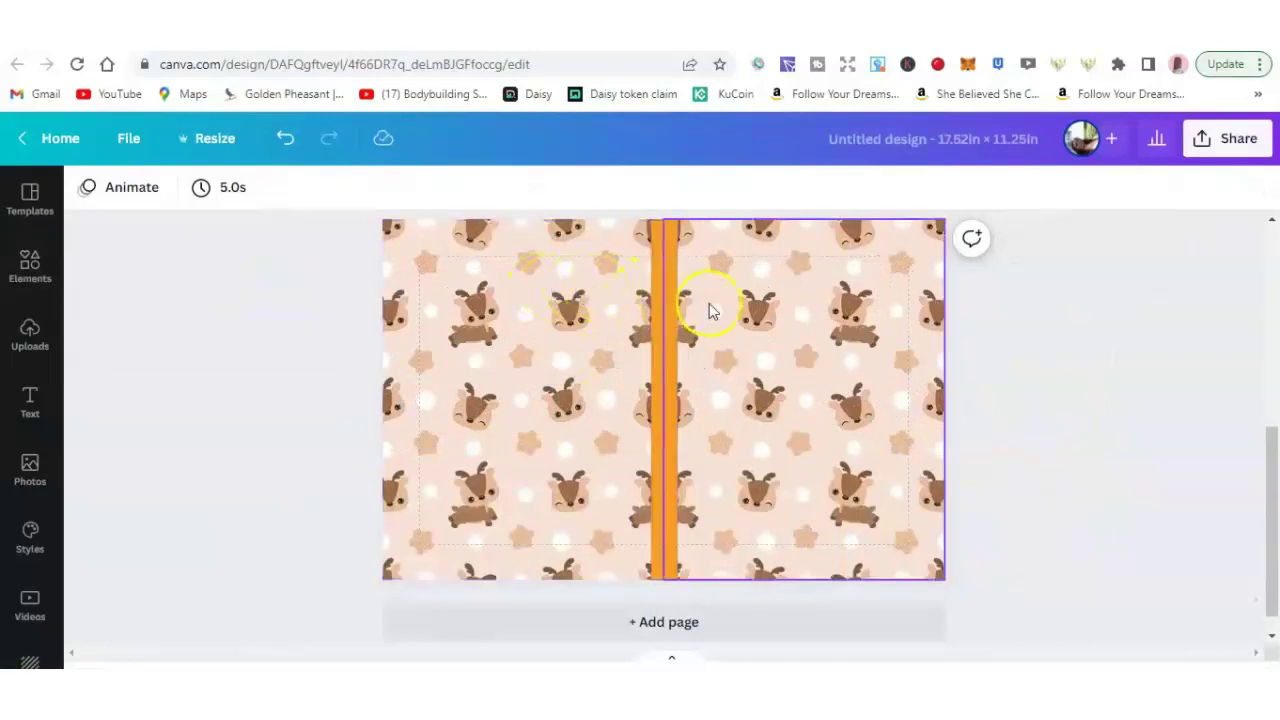
pyautogui.click(676, 312)
pyautogui.click(560, 395)
pyautogui.click(739, 386)
pyautogui.click(673, 345)
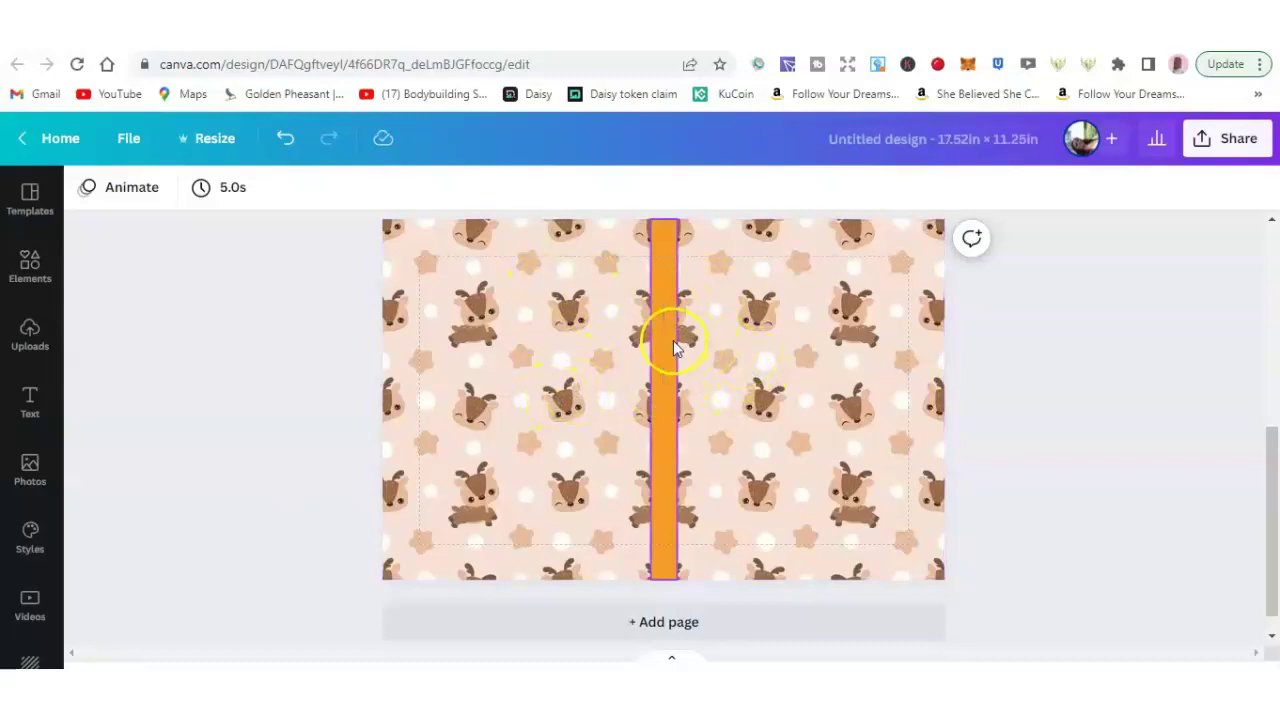
# - Recolour the orange spine strip on page 2 with the light beige photo colour taken from the reindeer pattern
pyautogui.click(673, 340)
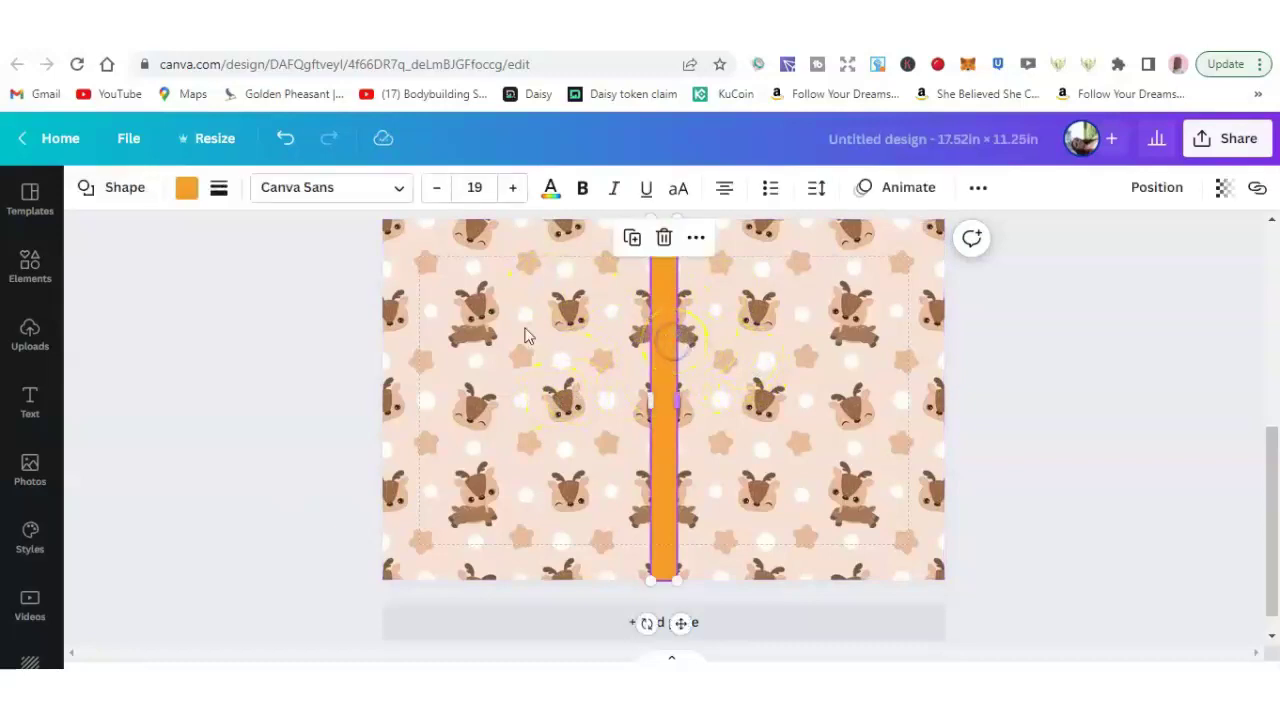
pyautogui.click(189, 189)
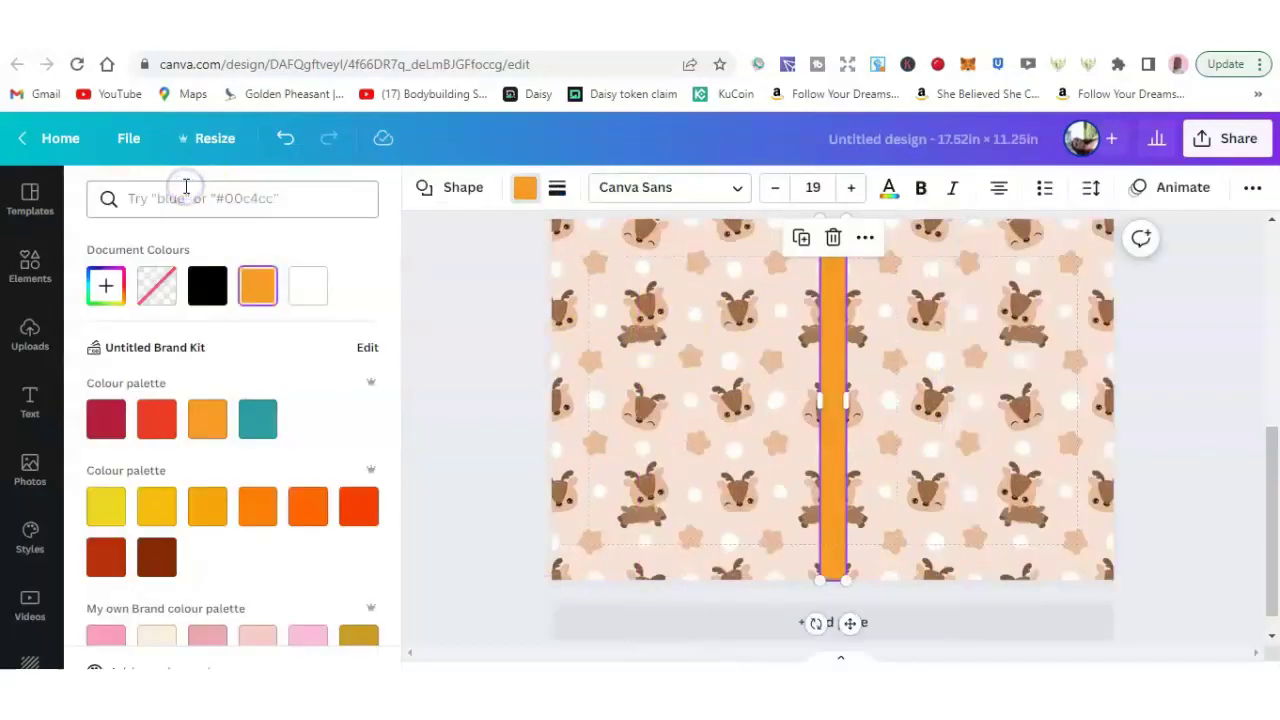
pyautogui.moveTo(397, 318); pyautogui.dragTo(386, 571)
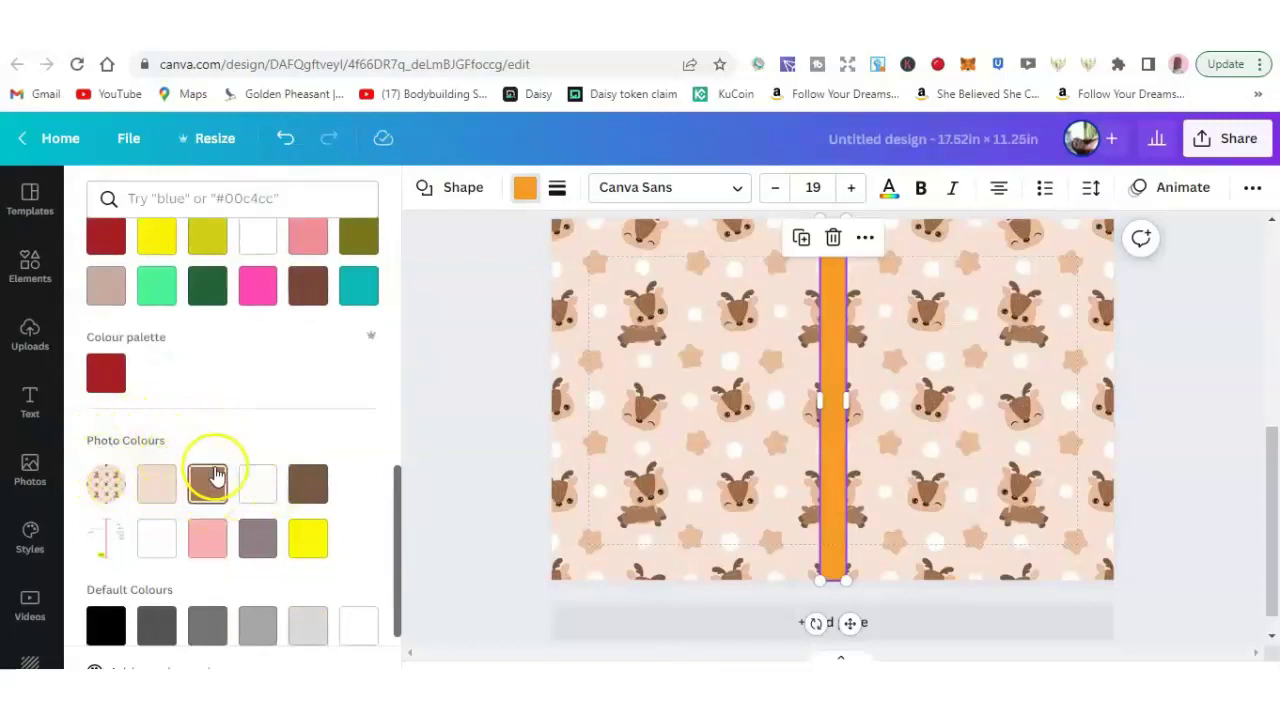
pyautogui.click(157, 485)
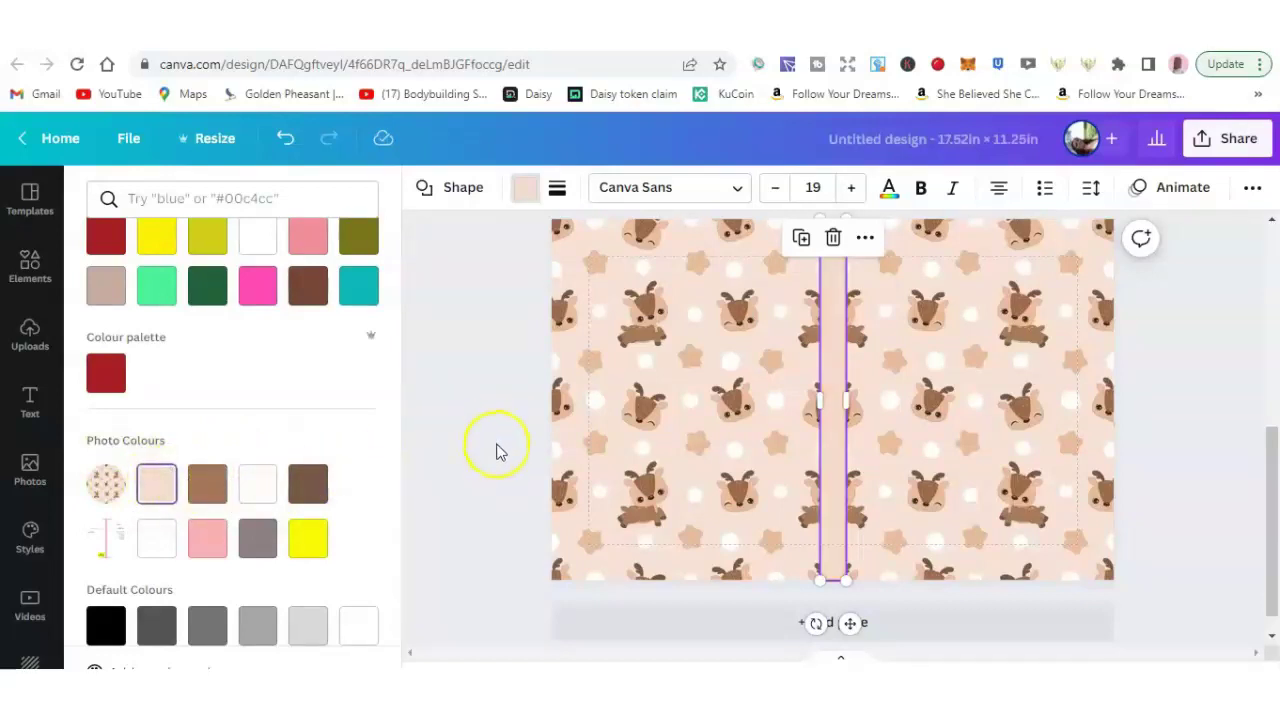
pyautogui.click(1164, 418)
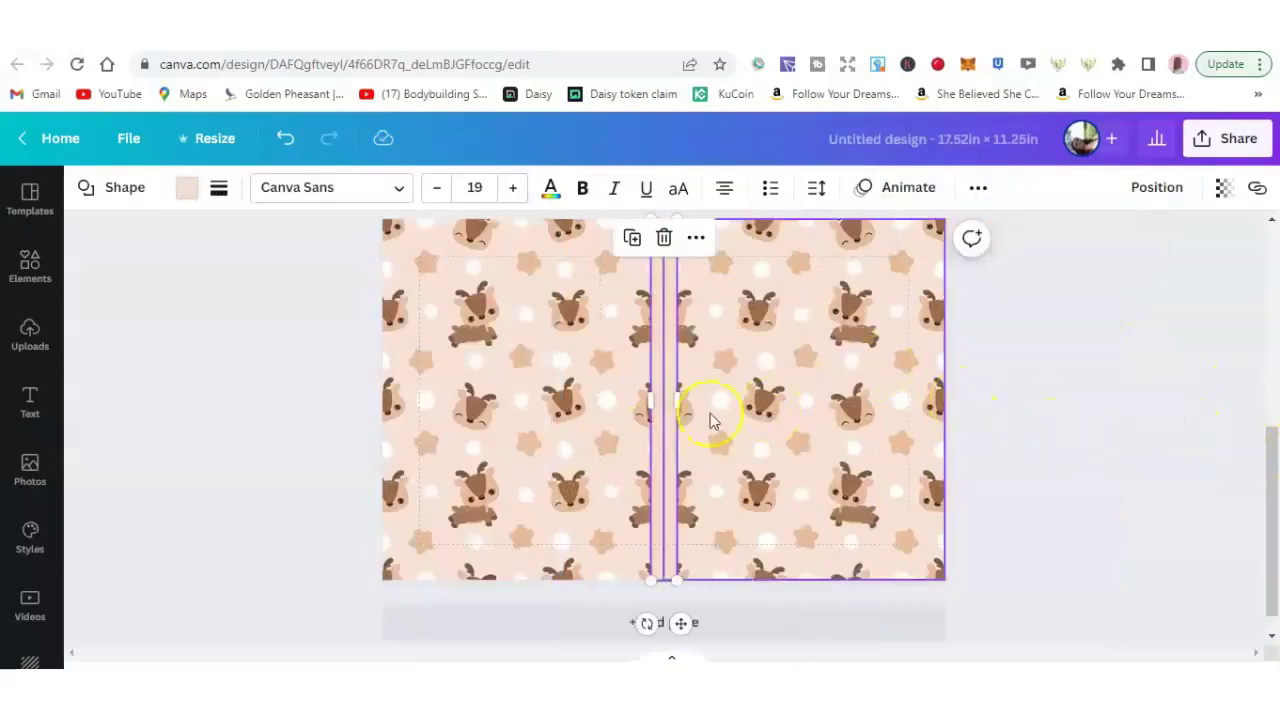
pyautogui.click(189, 190)
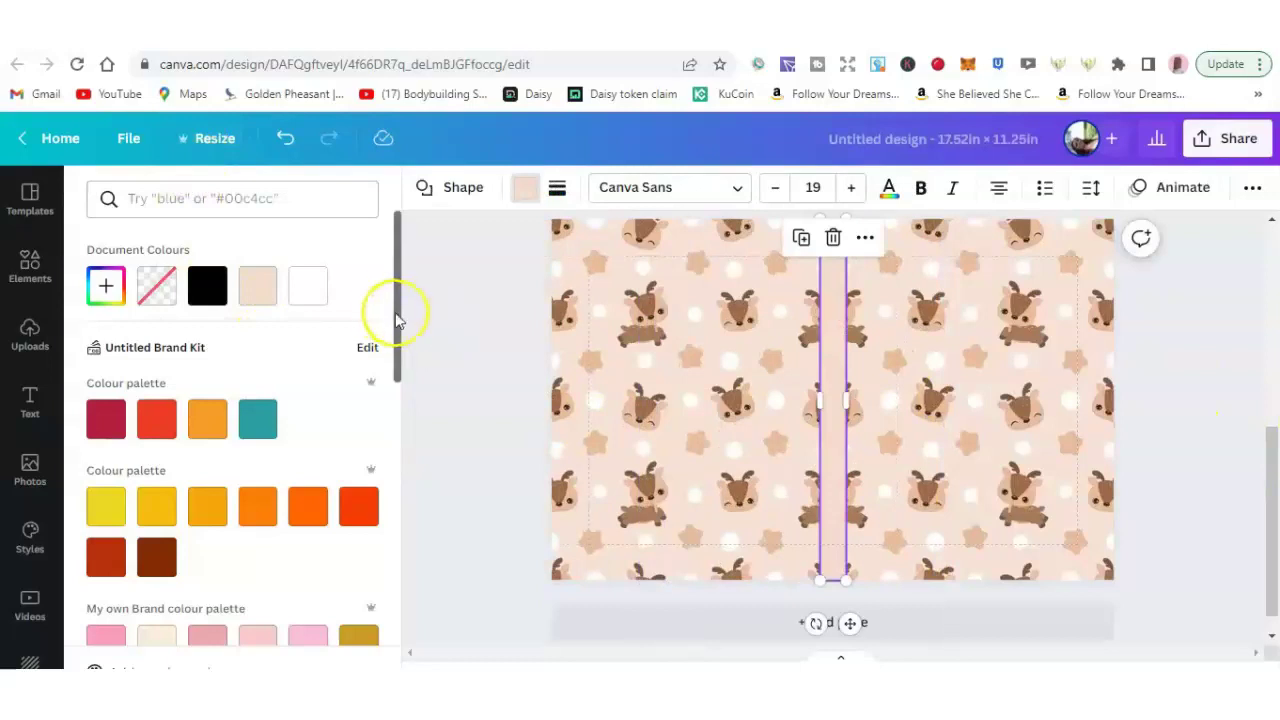
pyautogui.moveTo(399, 322); pyautogui.dragTo(393, 448)
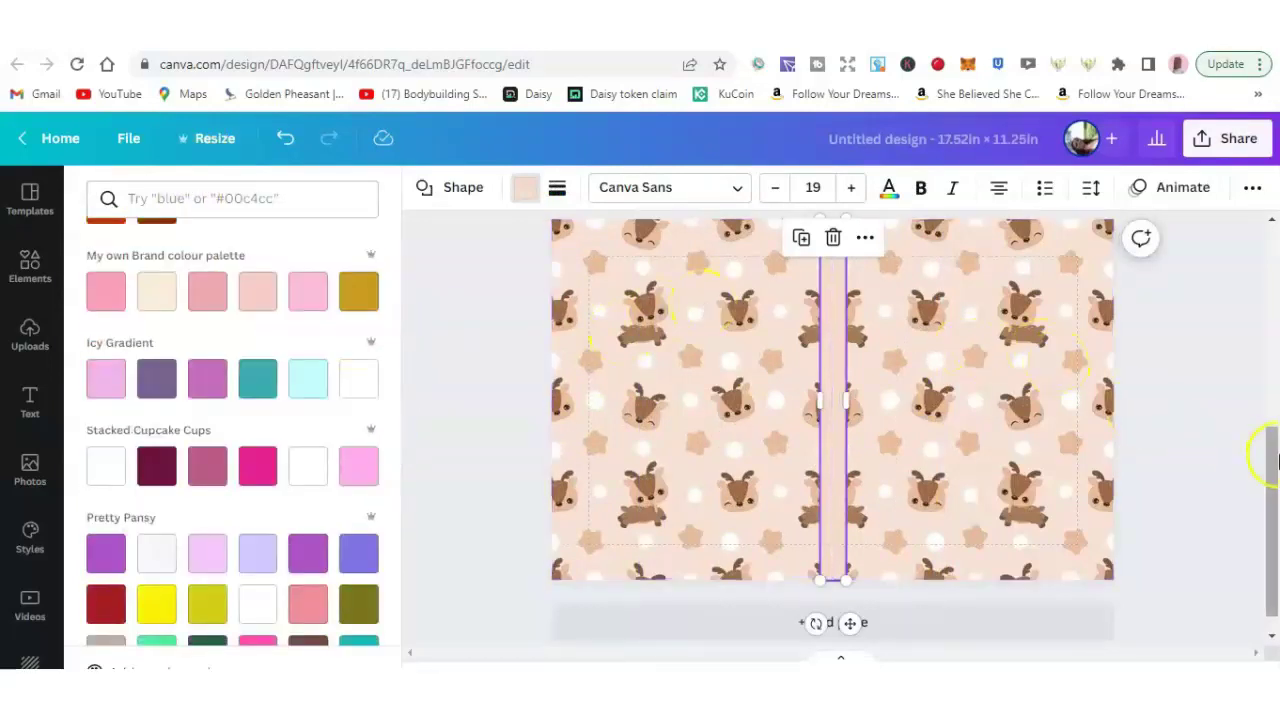
# - Duplicate page 2 and recolour the spine strip on the copy with the medium brown photo colour from the reindeer pattern
pyautogui.moveTo(1275, 457); pyautogui.dragTo(1273, 395)
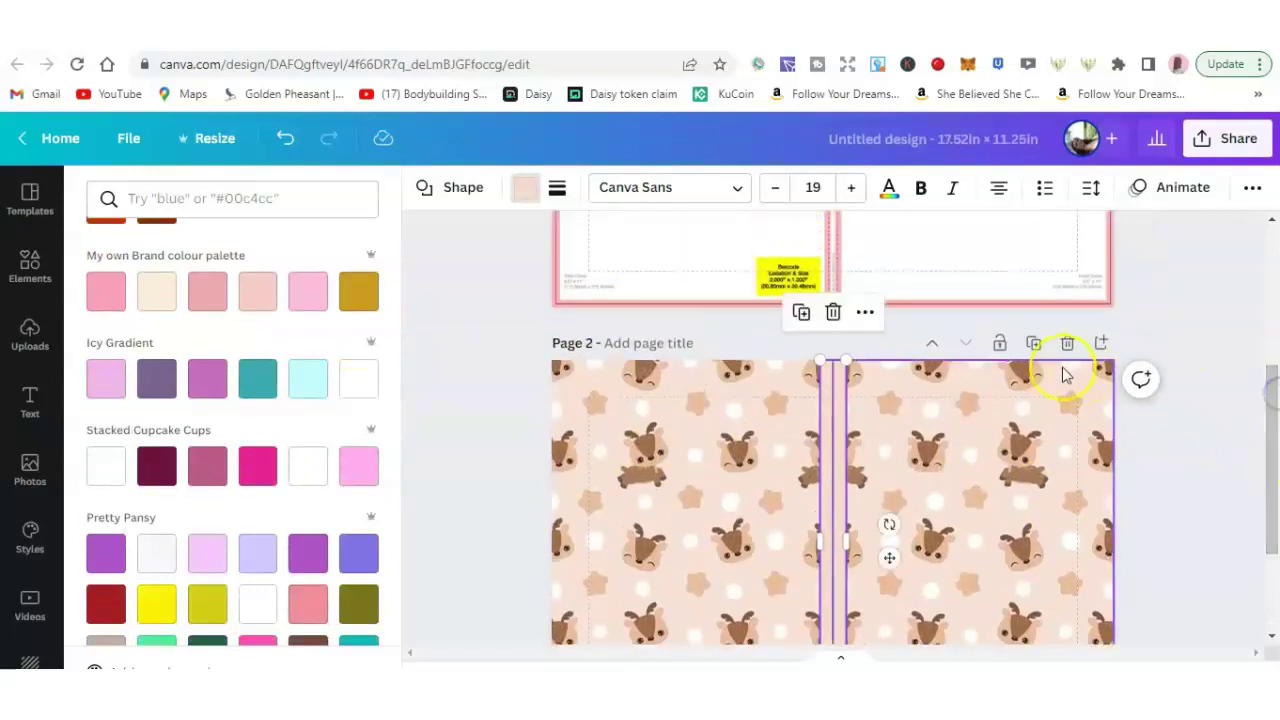
pyautogui.click(1035, 344)
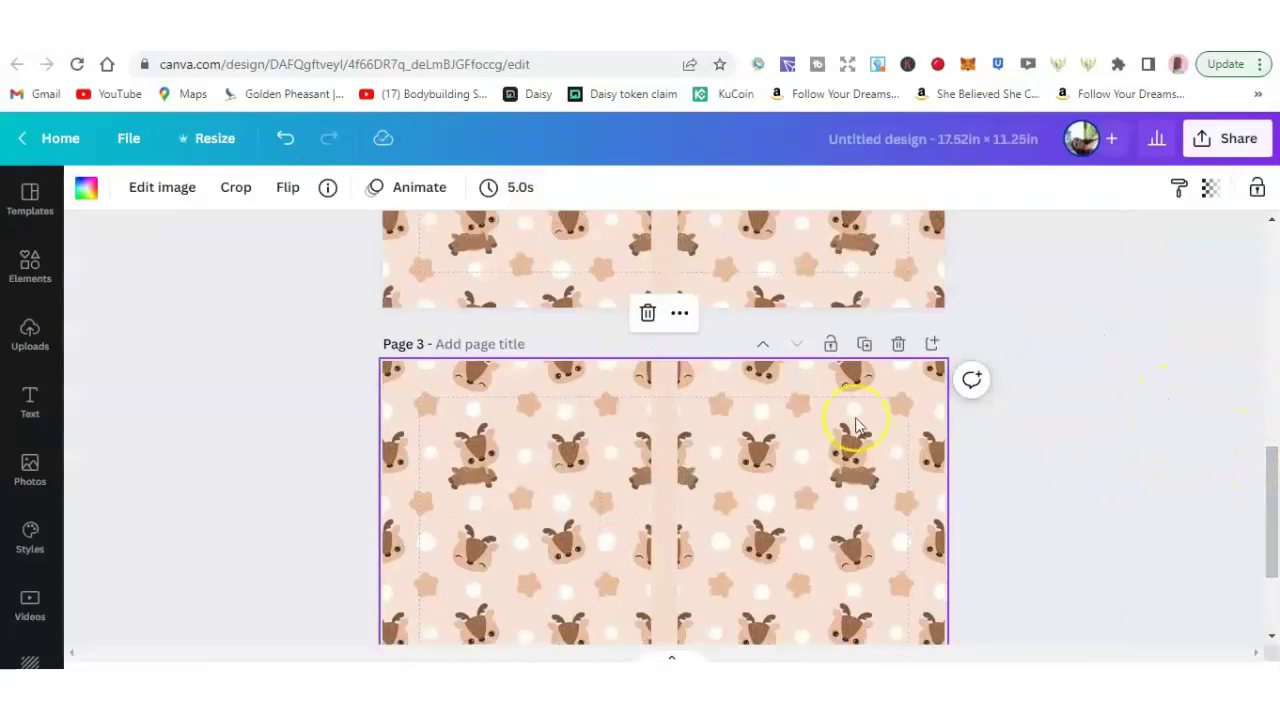
pyautogui.click(667, 414)
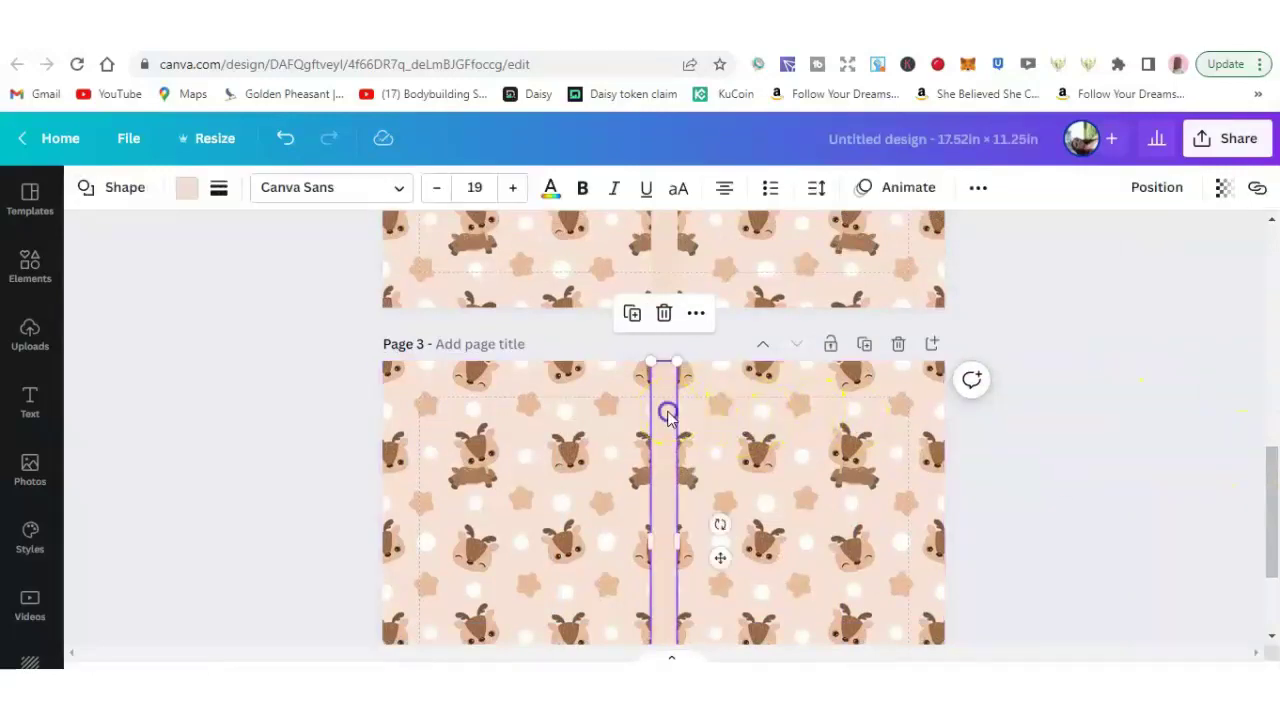
pyautogui.click(188, 190)
pyautogui.moveTo(398, 325); pyautogui.dragTo(388, 570)
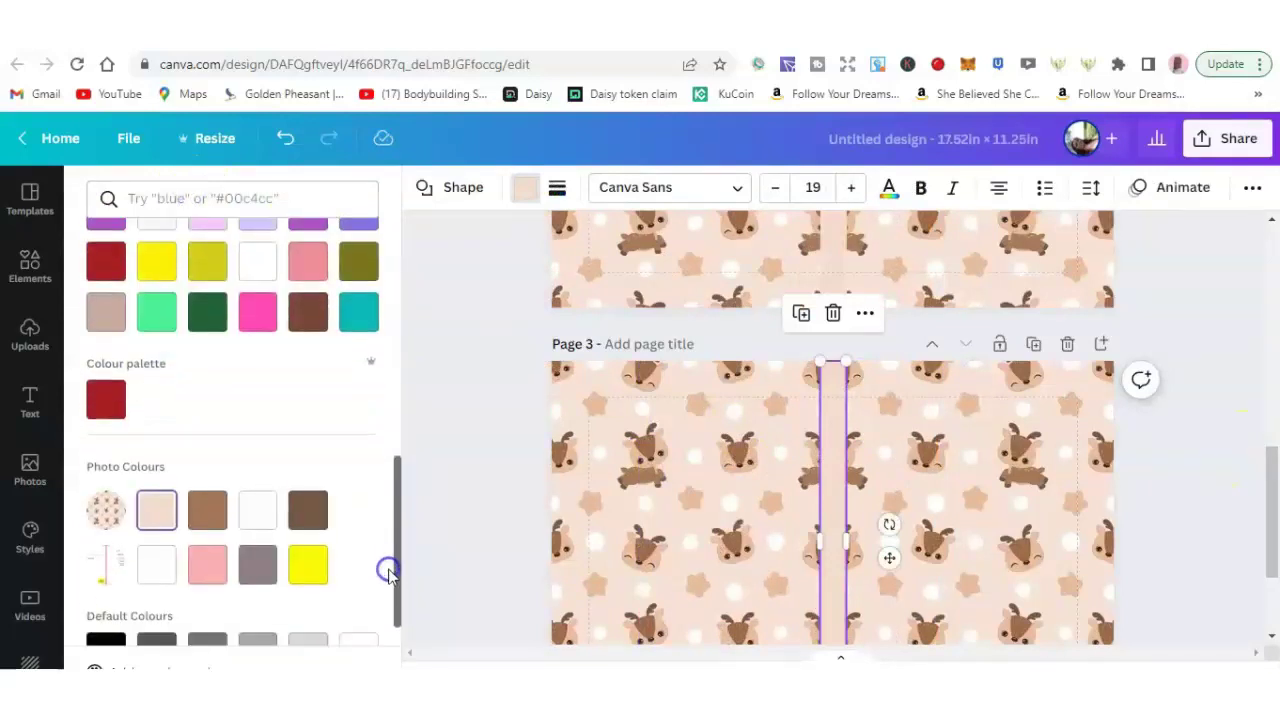
pyautogui.click(209, 515)
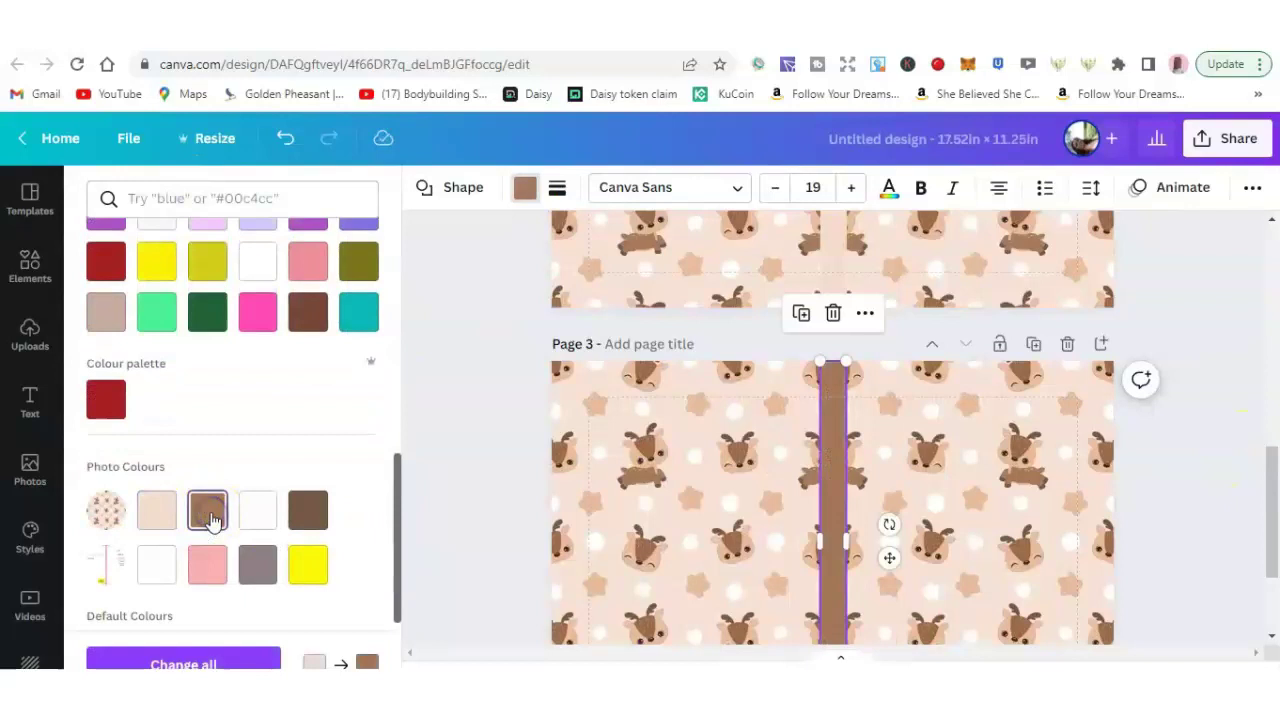
# - Duplicate page 3 and recolour the spine strip on the copy with the dark brown photo colour from the reindeer pattern
pyautogui.click(1036, 344)
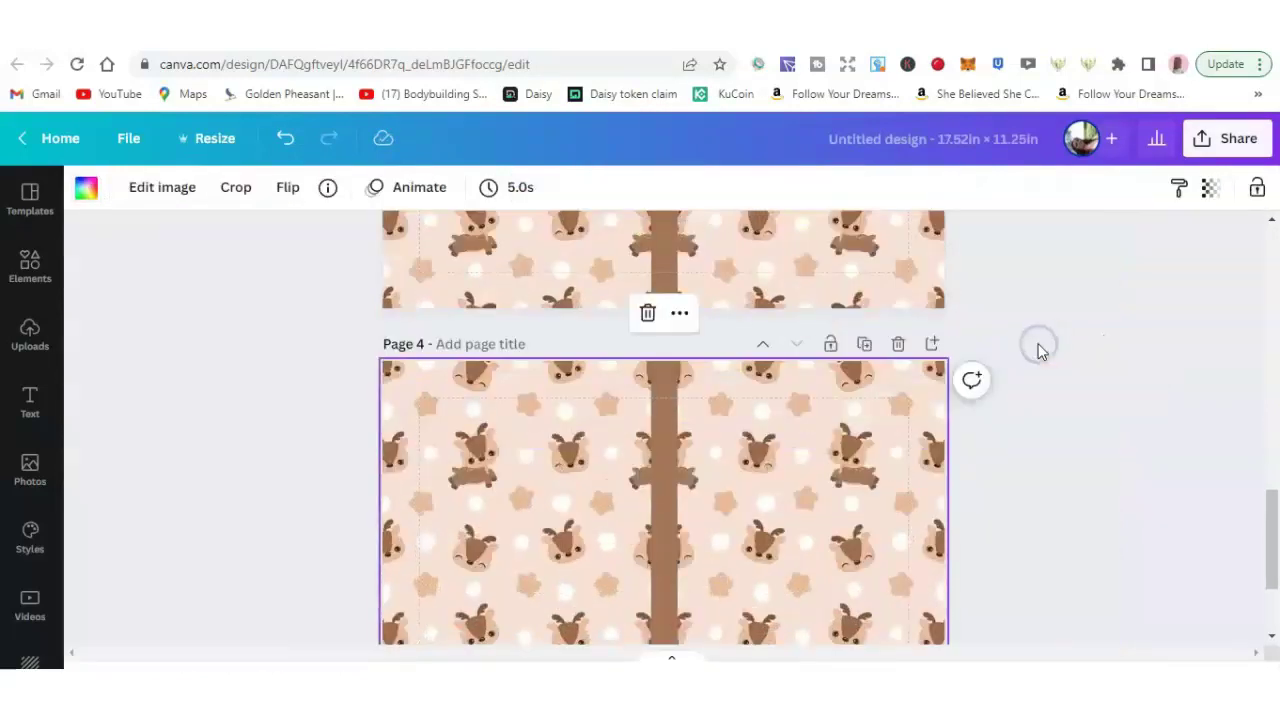
pyautogui.click(664, 431)
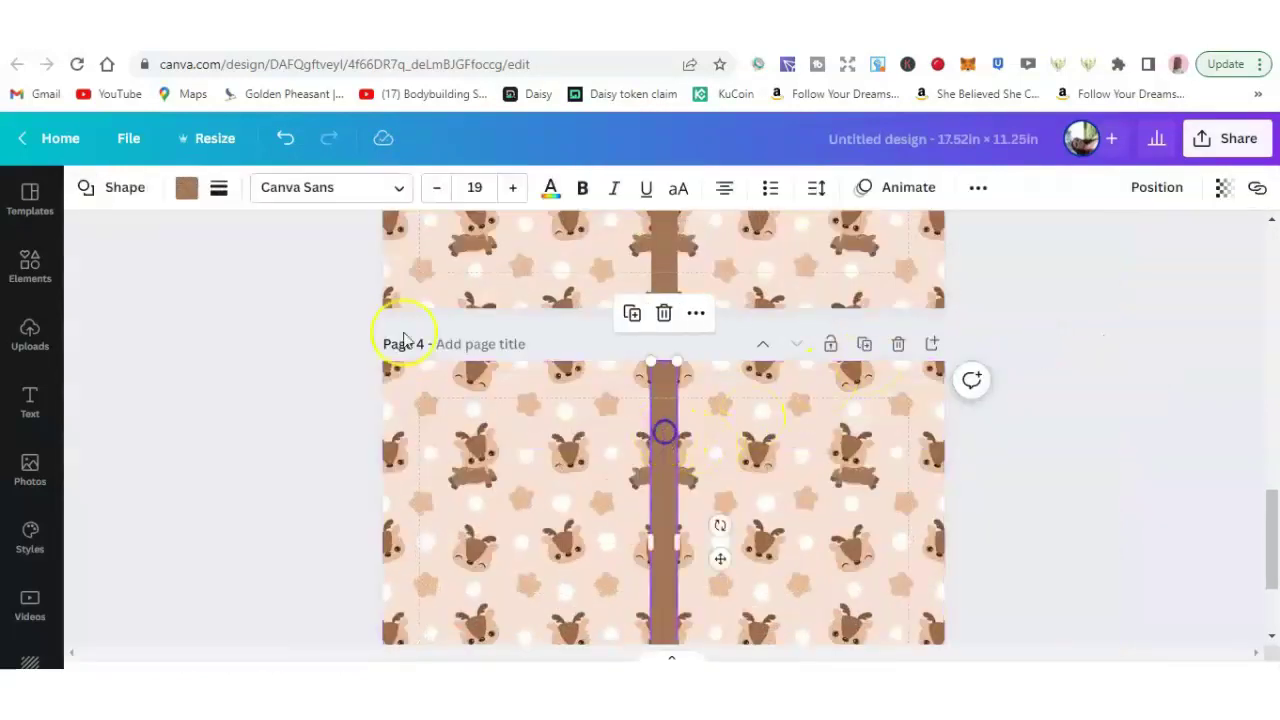
pyautogui.click(186, 187)
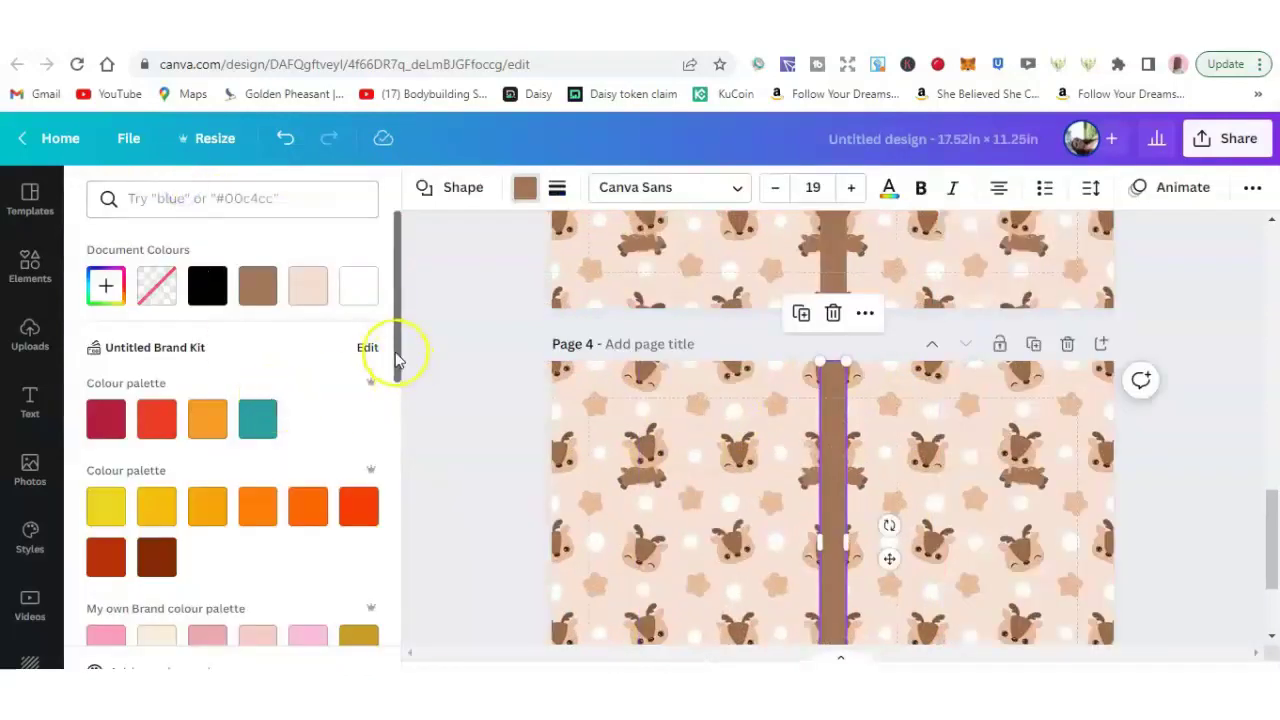
pyautogui.moveTo(398, 368); pyautogui.dragTo(389, 637)
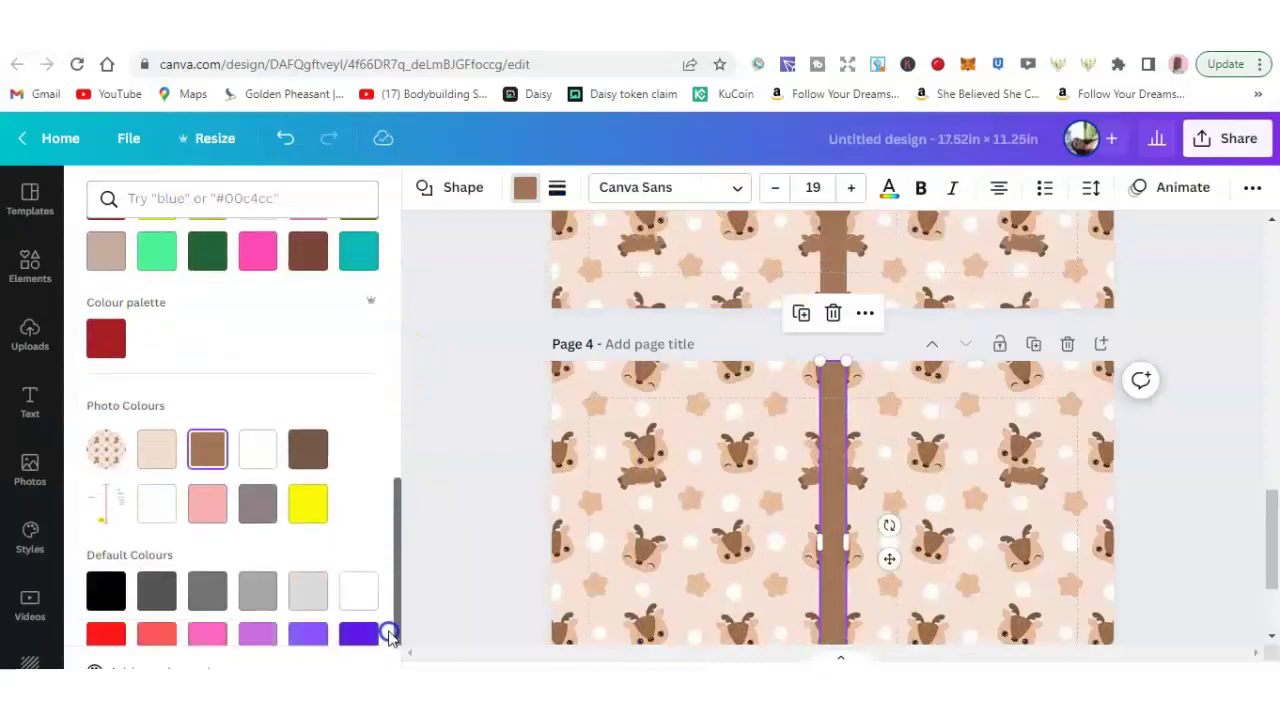
pyautogui.click(310, 447)
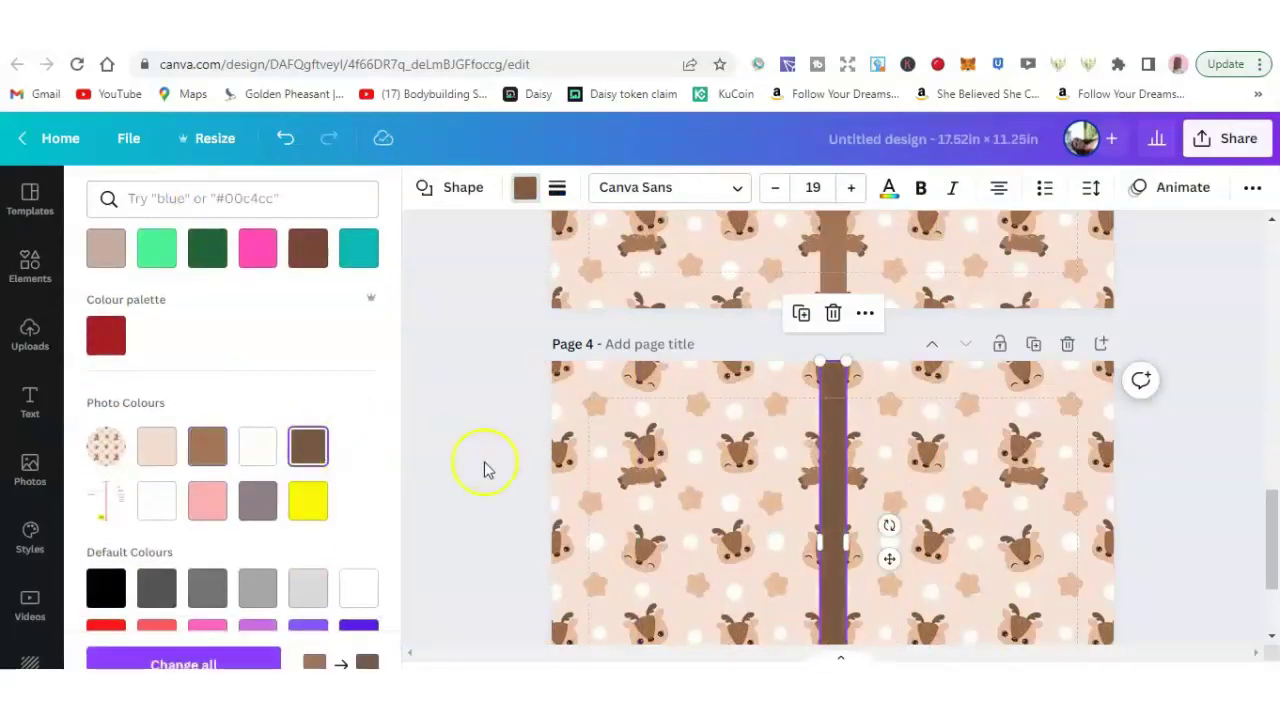
pyautogui.click(1221, 455)
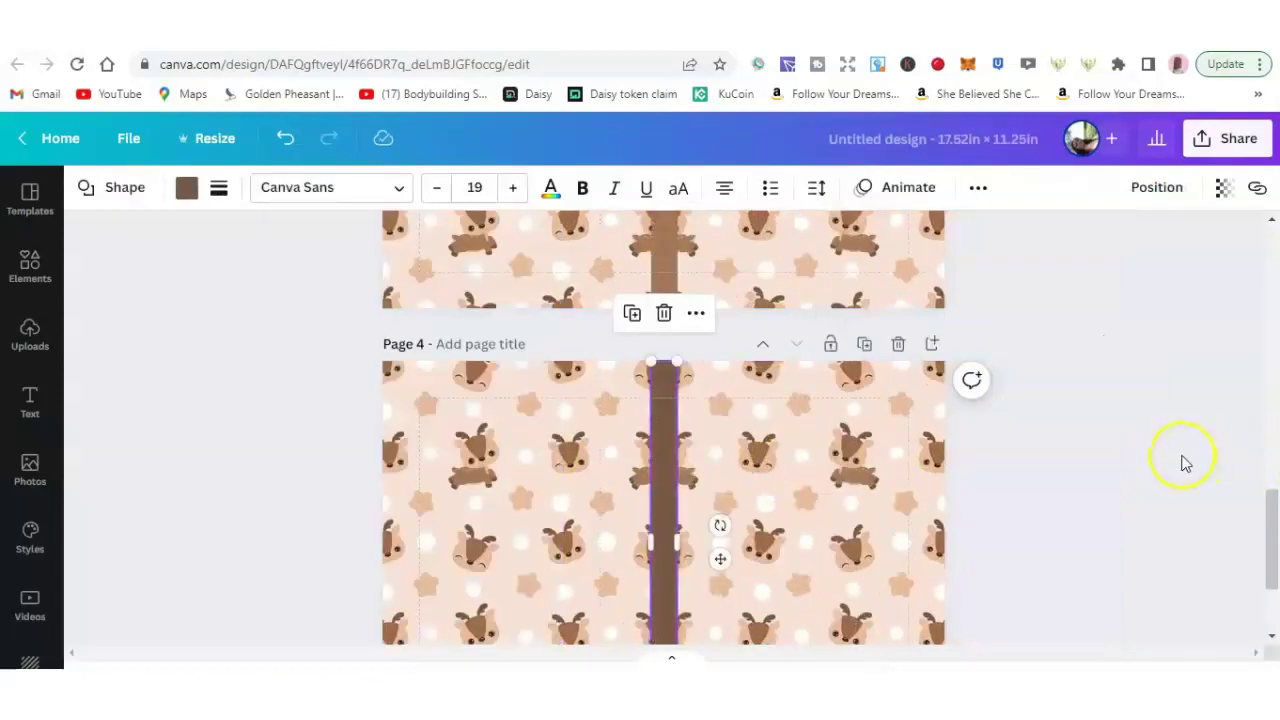
# - Compare the beige, medium brown and dark brown spine strips on pages 2, 3 and 4
pyautogui.click(1183, 460)
pyautogui.click(1274, 545)
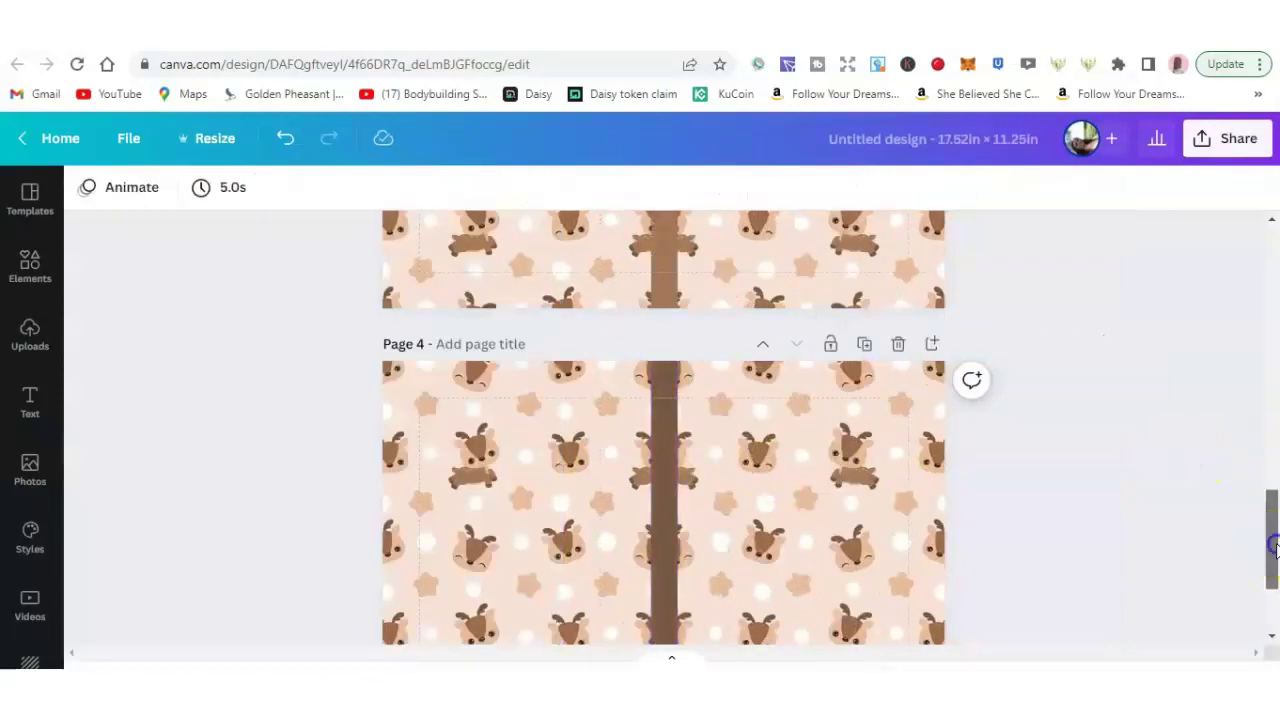
pyautogui.moveTo(1274, 545)
pyautogui.mouseDown()
pyautogui.moveTo(1274, 512)
pyautogui.moveTo(1274, 566)
pyautogui.moveTo(1271, 525)
pyautogui.mouseUp()
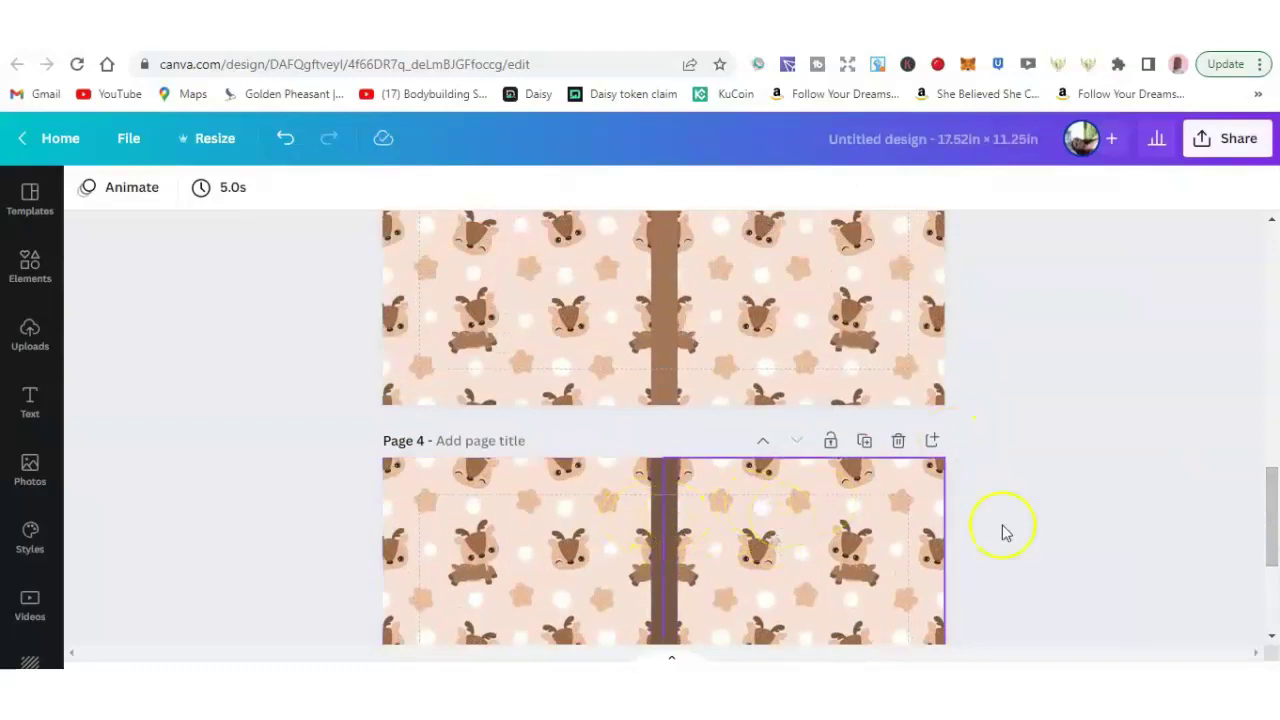
pyautogui.moveTo(1274, 510); pyautogui.dragTo(1271, 443)
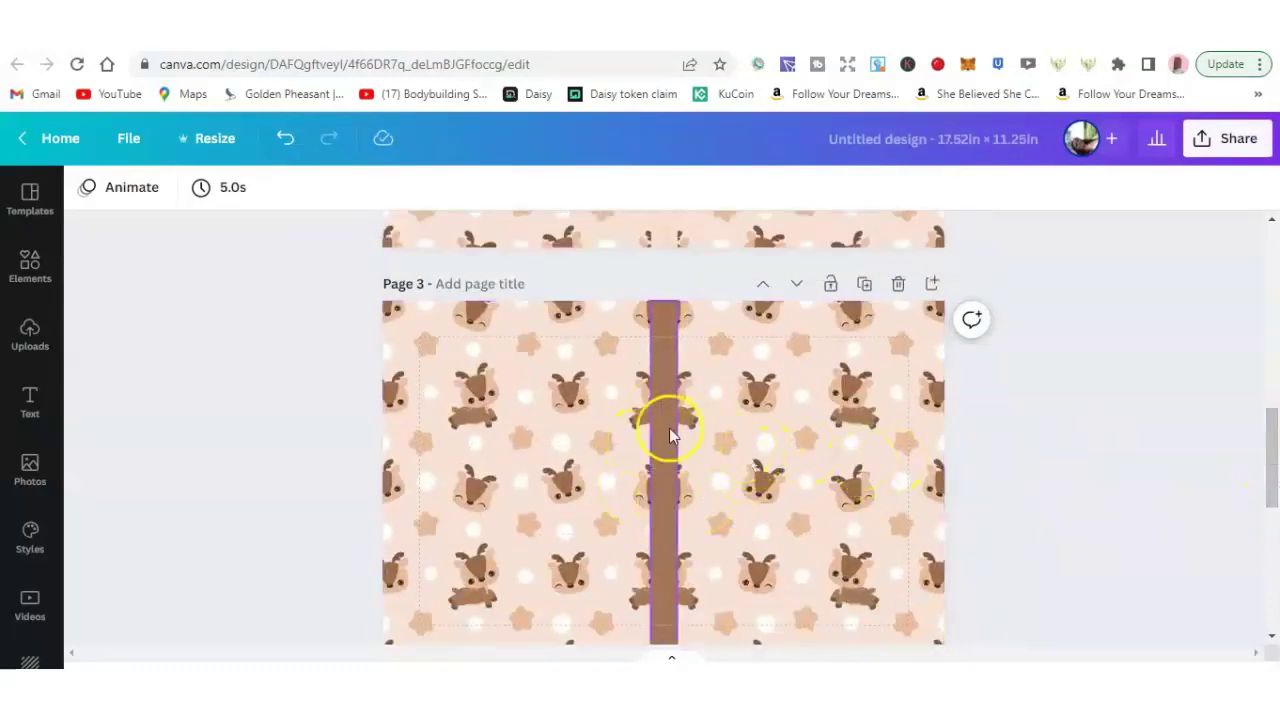
pyautogui.moveTo(1271, 443); pyautogui.dragTo(1271, 355)
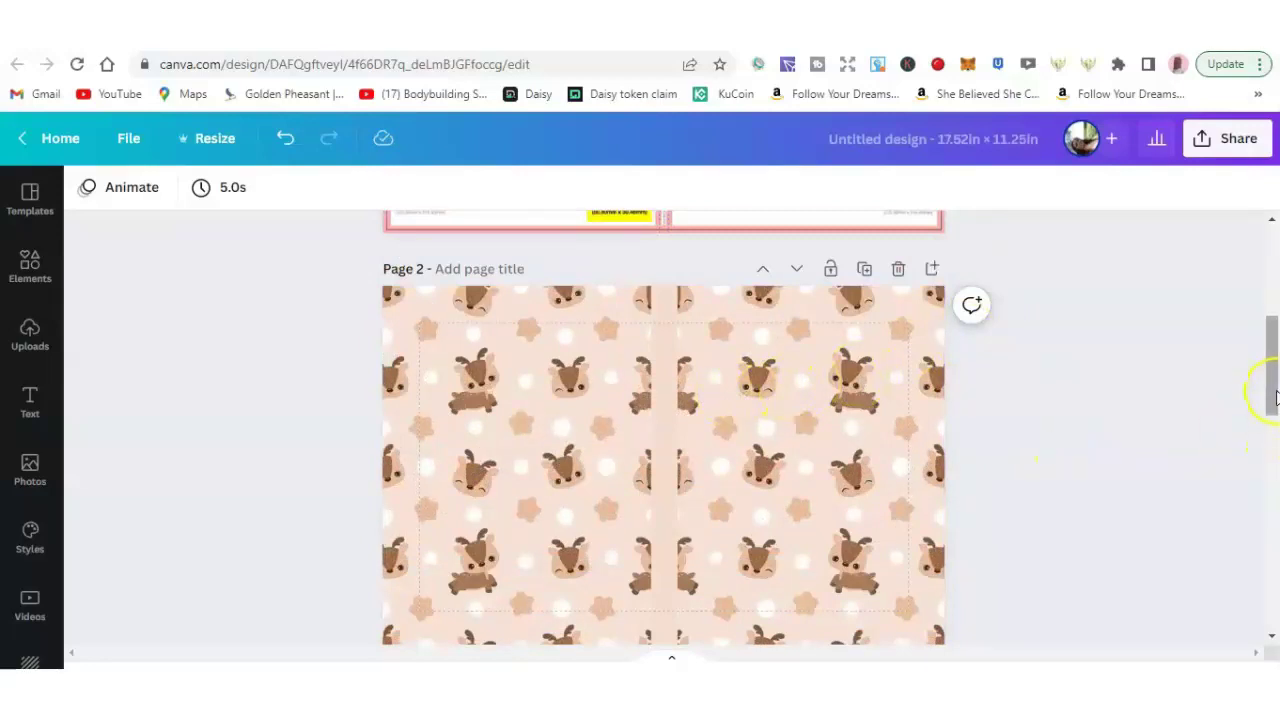
pyautogui.moveTo(1273, 395); pyautogui.dragTo(1272, 548)
pyautogui.click(705, 567)
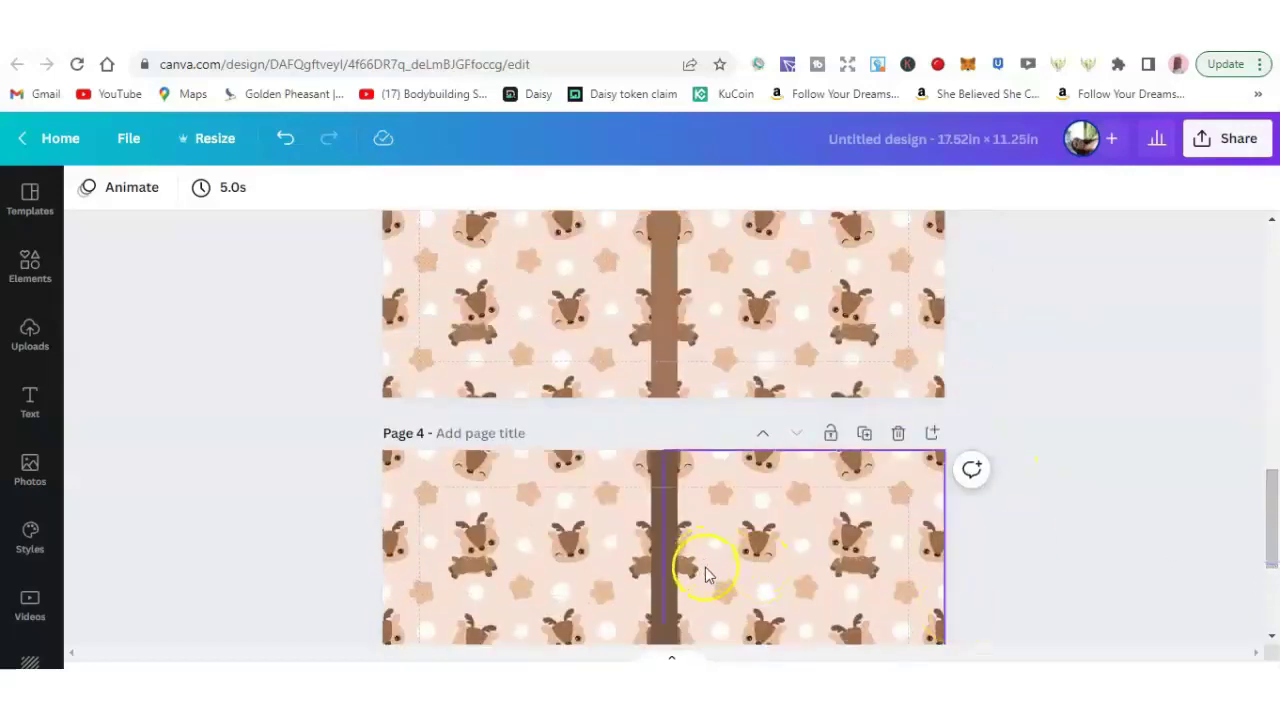
# - Delete page 4 with the dark brown spine and page 2 with the light beige spine, keeping the medium brown version
pyautogui.click(899, 437)
pyautogui.moveTo(1275, 530); pyautogui.dragTo(1276, 504)
pyautogui.click(925, 595)
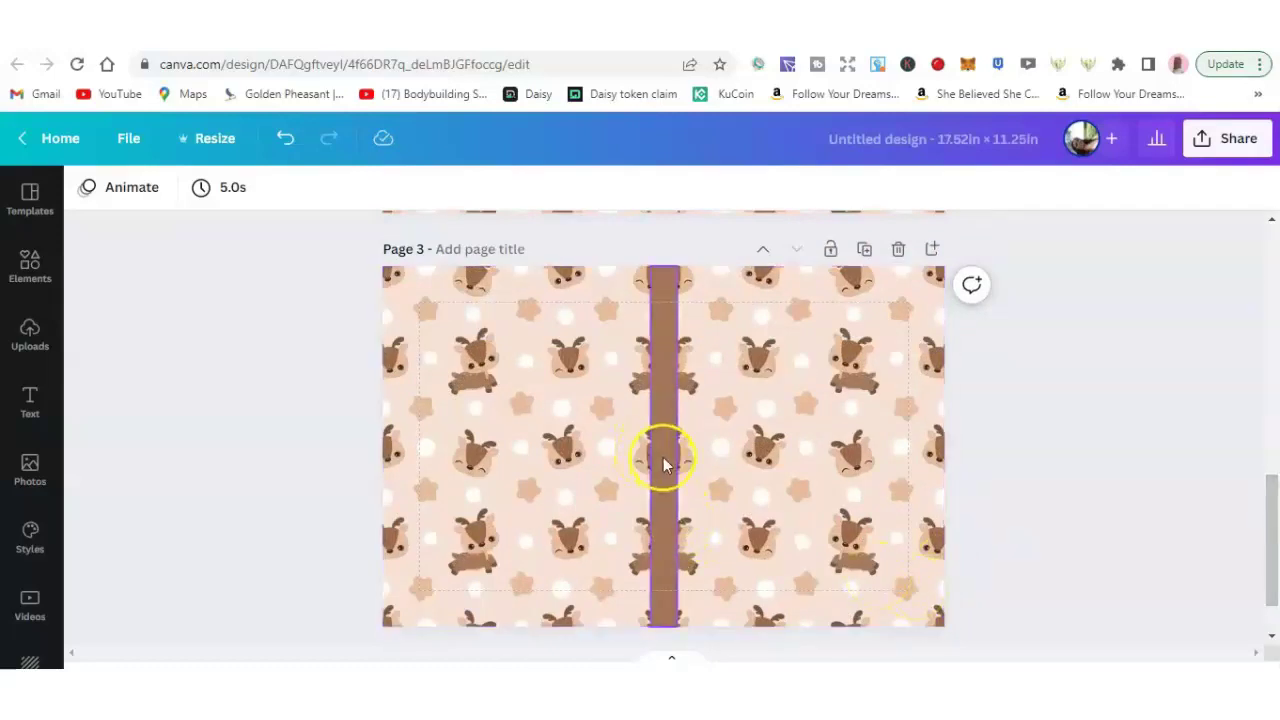
pyautogui.moveTo(1276, 512); pyautogui.dragTo(1274, 420)
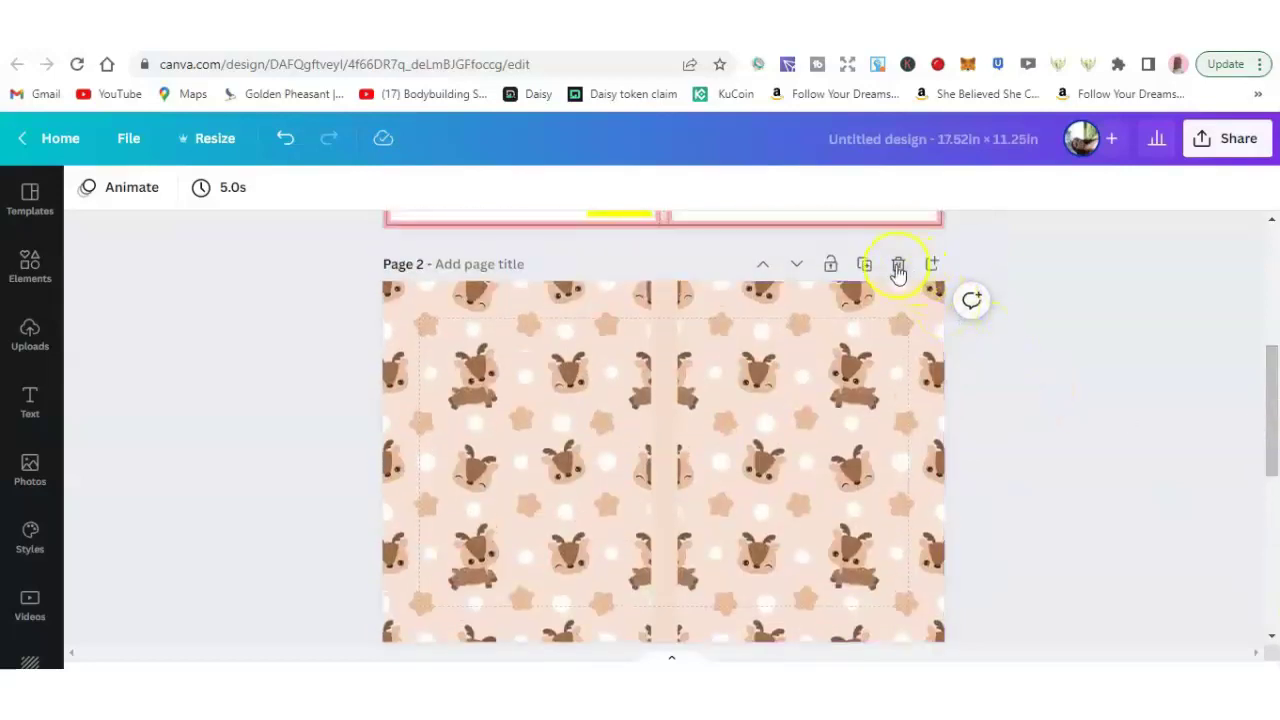
pyautogui.click(898, 266)
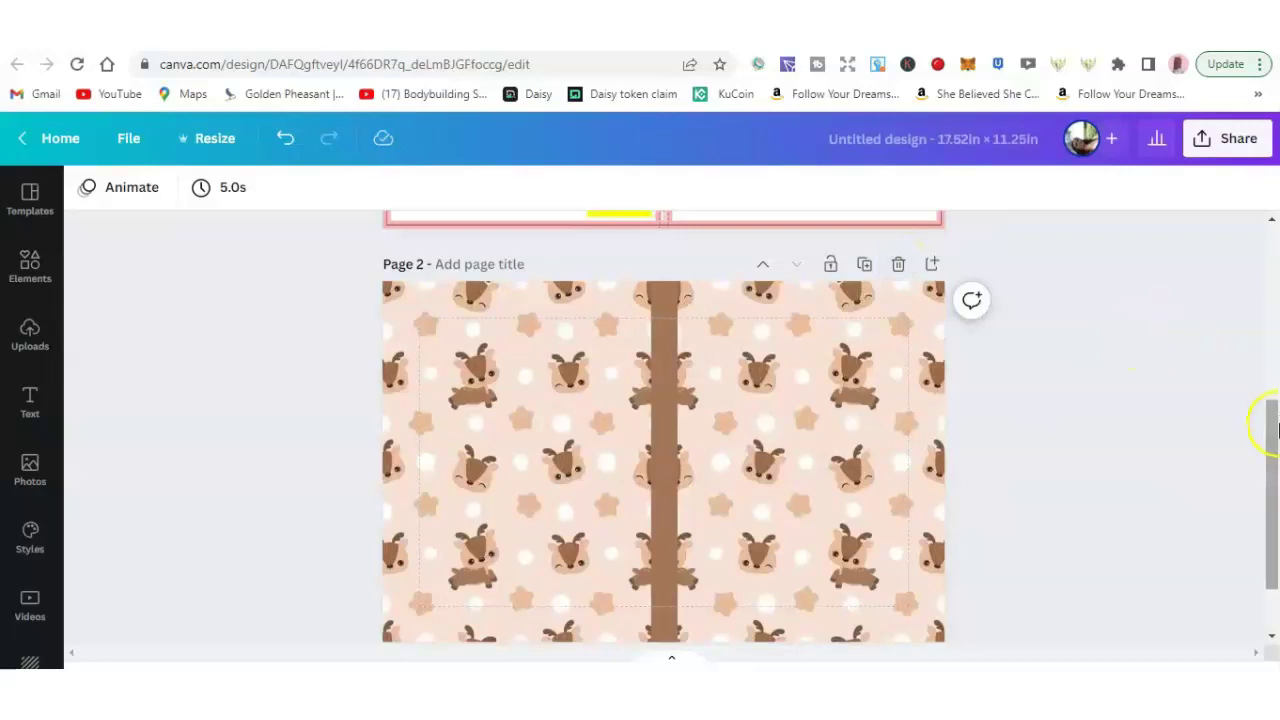
pyautogui.moveTo(1277, 452); pyautogui.dragTo(1276, 464)
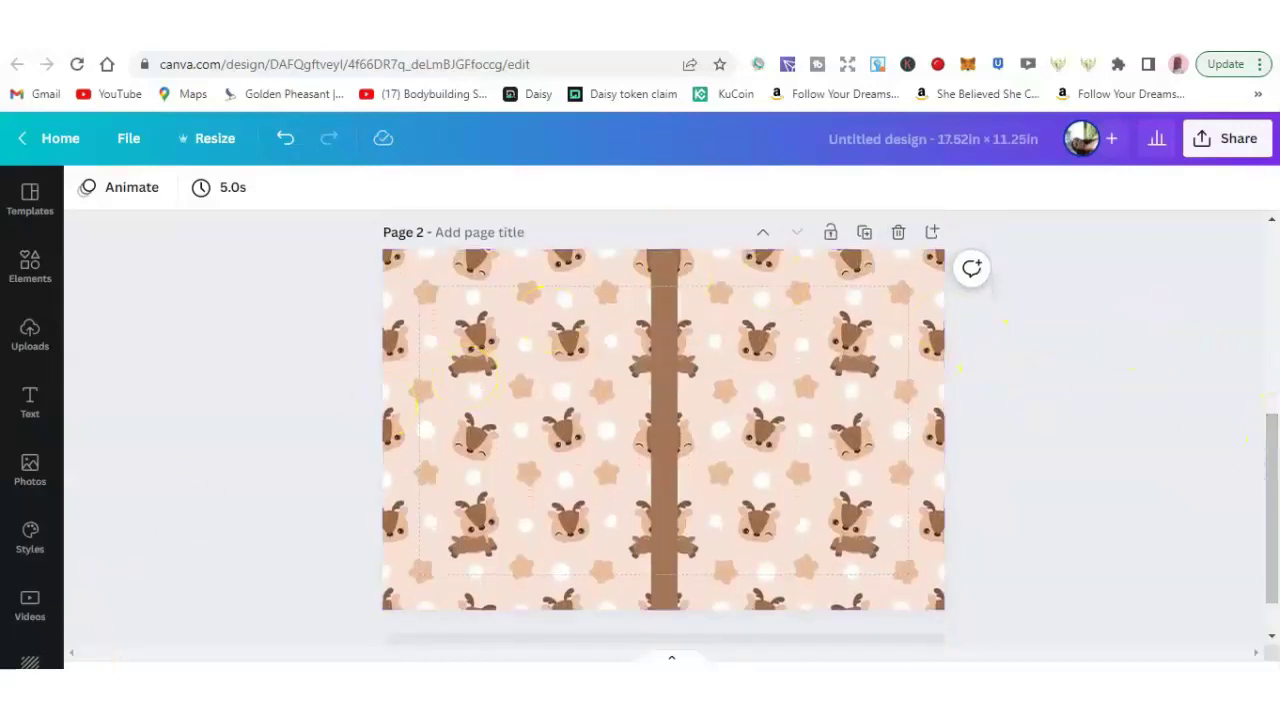
# - Open the lines and shapes library and view the layering and page-alignment options of the brown spine strip
pyautogui.click(30, 268)
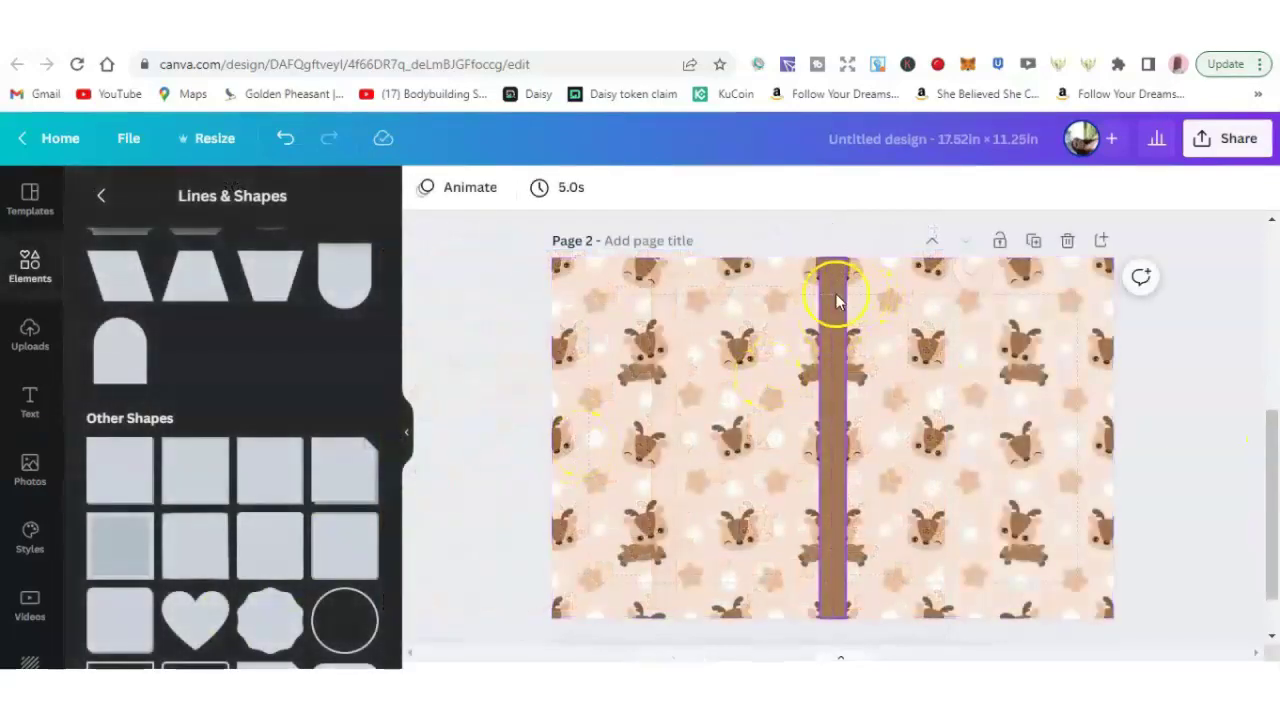
pyautogui.click(836, 315)
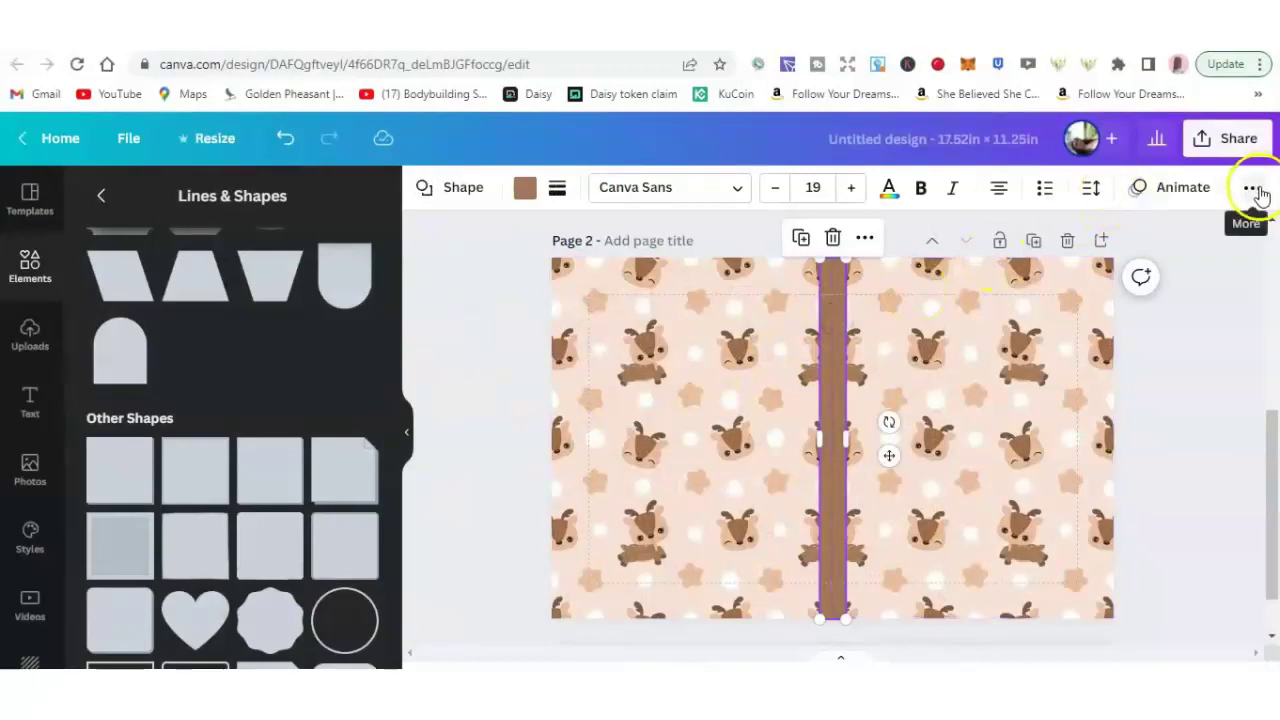
pyautogui.click(1258, 194)
pyautogui.click(1068, 240)
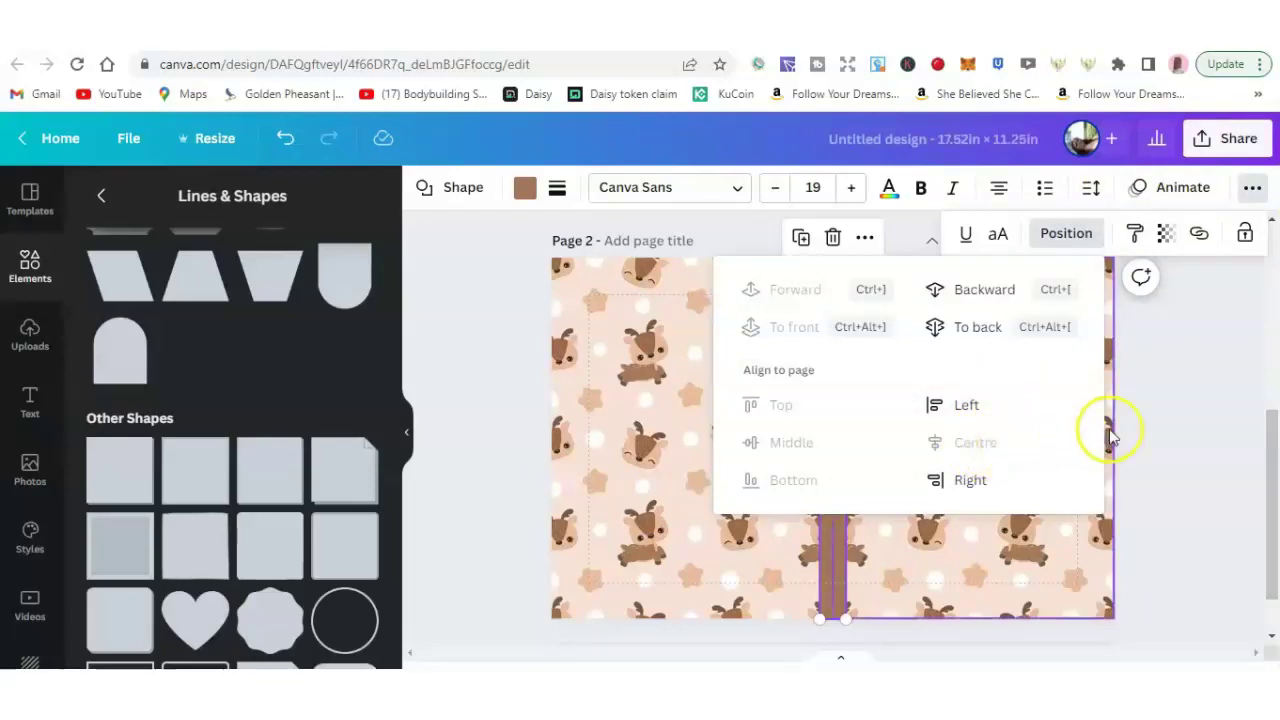
pyautogui.click(1177, 402)
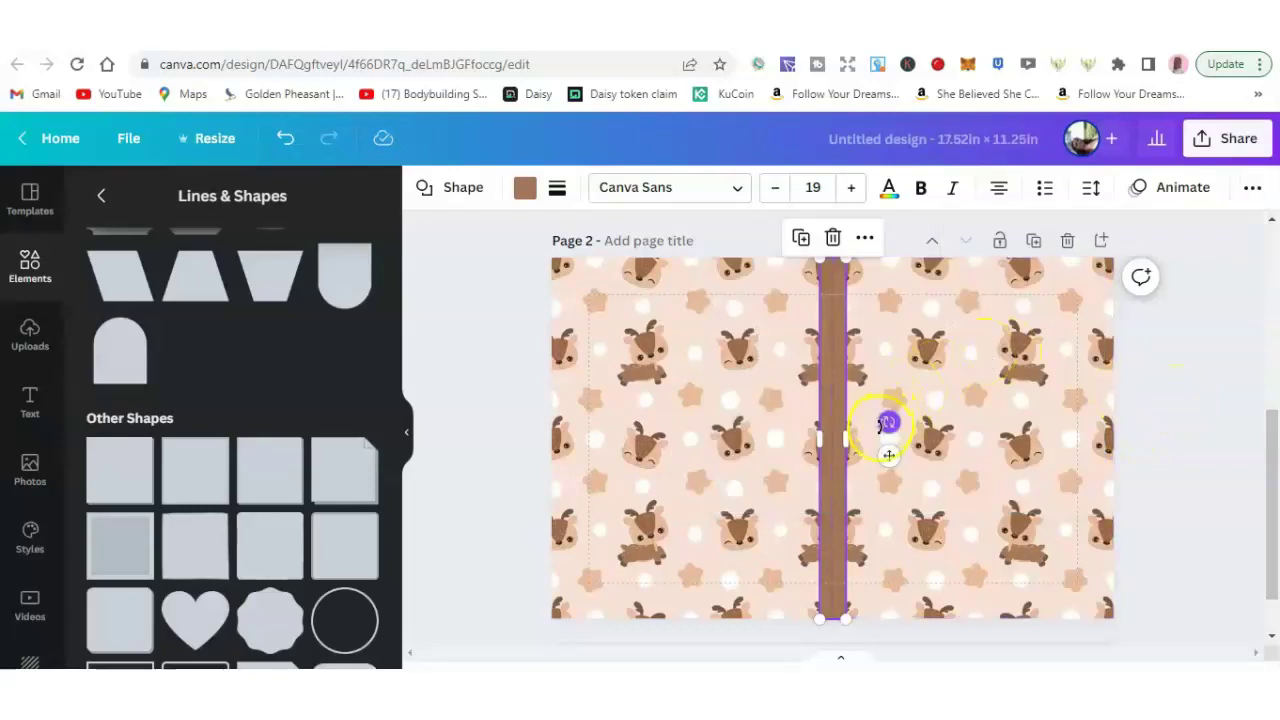
pyautogui.click(1183, 416)
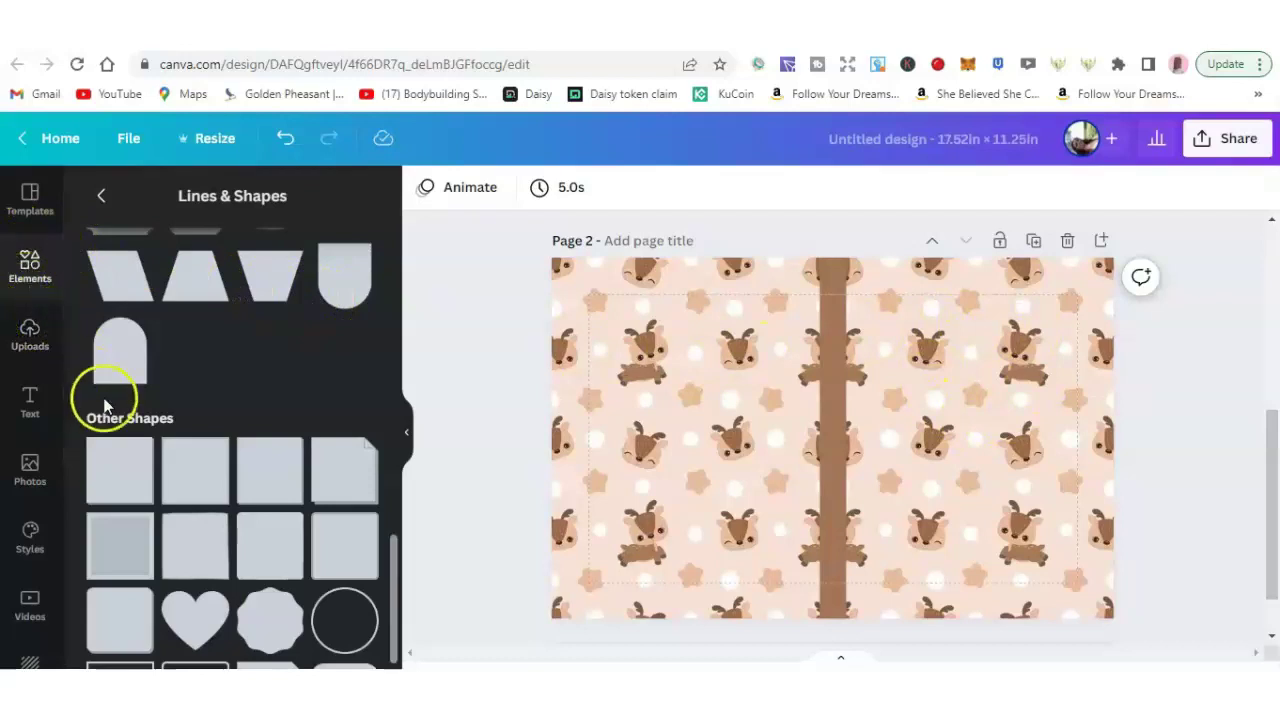
# - Add a bordered square to page 2, reshape it into a small wide rectangle and place it on the upper front cover
pyautogui.moveTo(190, 465)
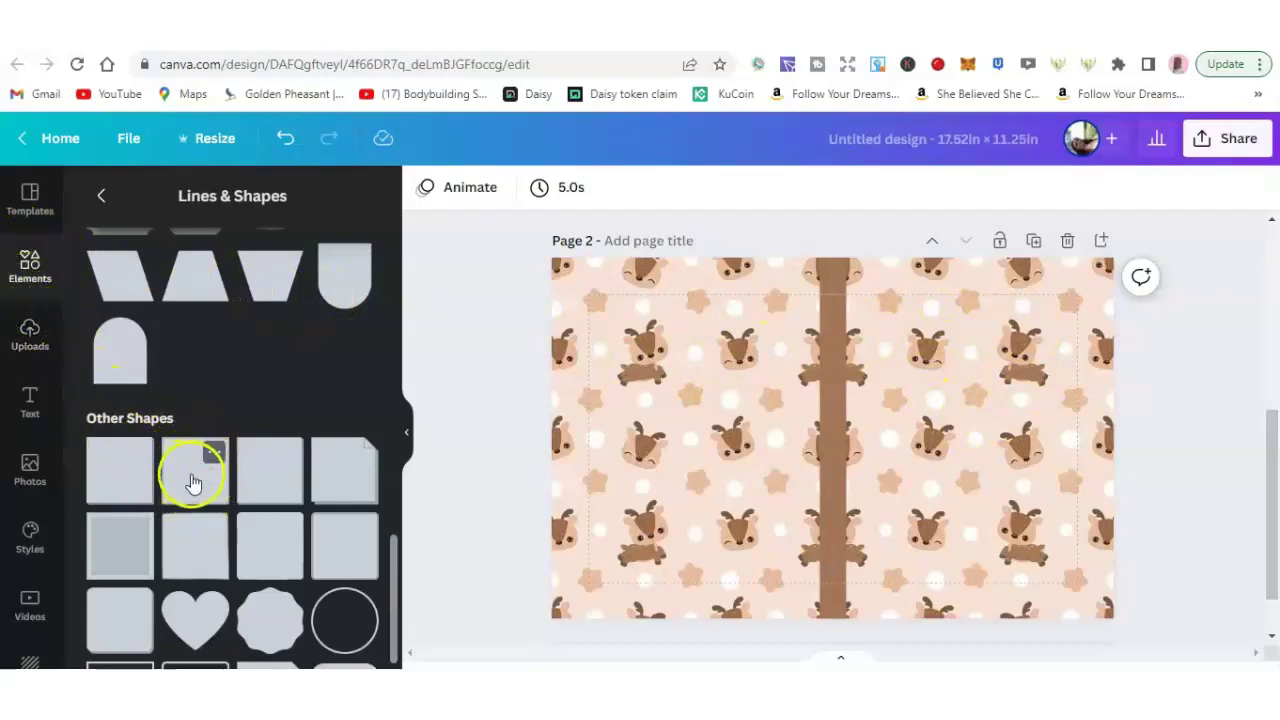
pyautogui.click(192, 470)
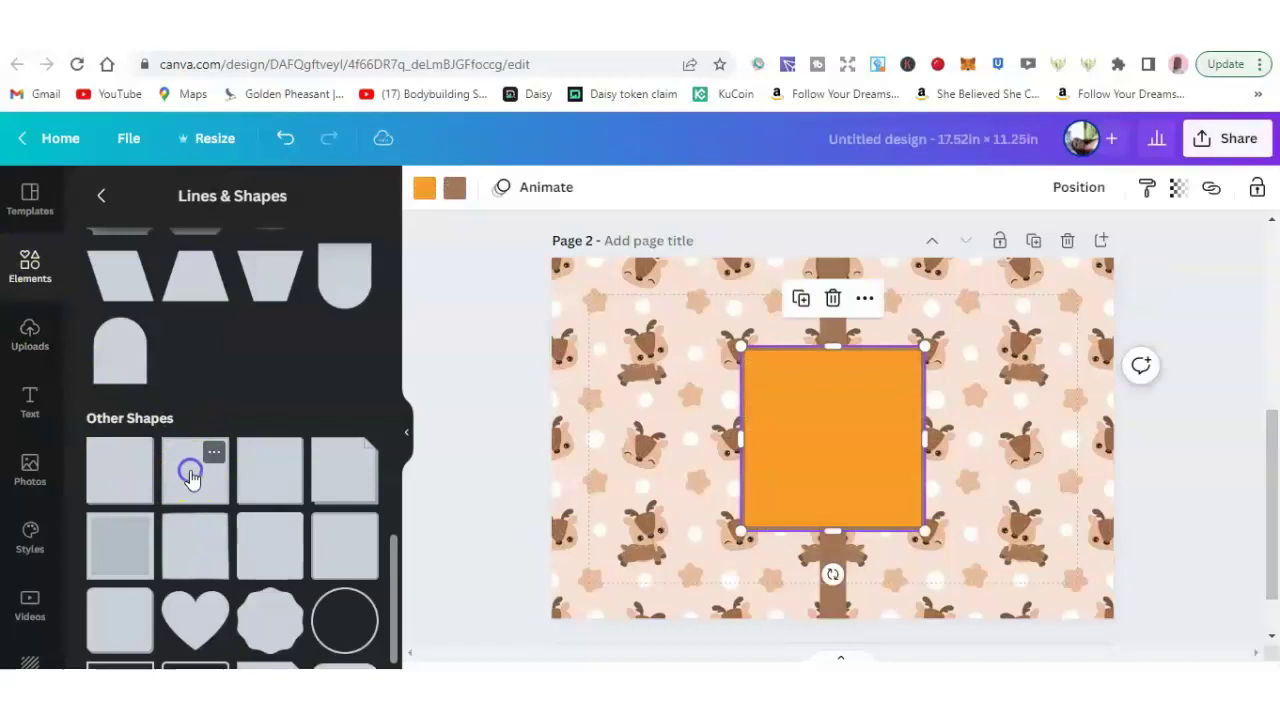
pyautogui.moveTo(834, 531); pyautogui.dragTo(834, 421)
pyautogui.moveTo(743, 387); pyautogui.dragTo(964, 386)
pyautogui.moveTo(891, 358); pyautogui.dragTo(897, 358)
pyautogui.moveTo(986, 357); pyautogui.dragTo(987, 359)
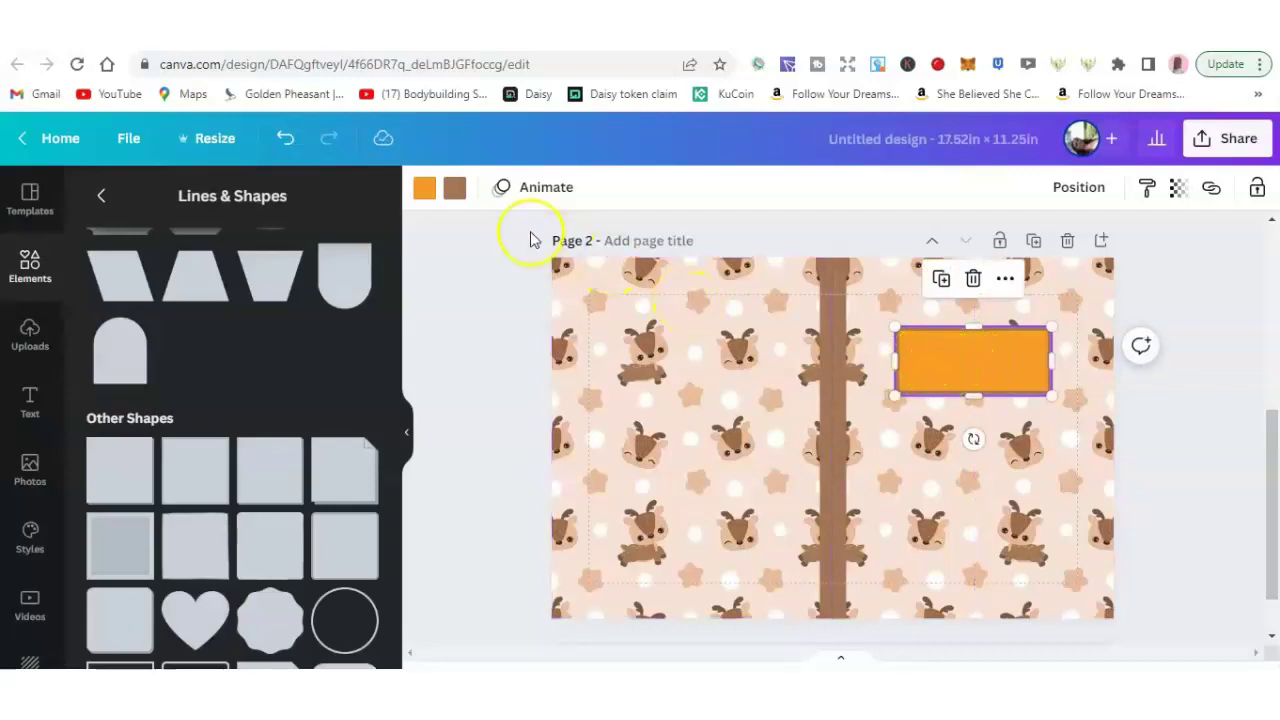
# - Set the rectangle's border to the medium brown photo colour and its fill to the off-white photo colour
pyautogui.click(454, 189)
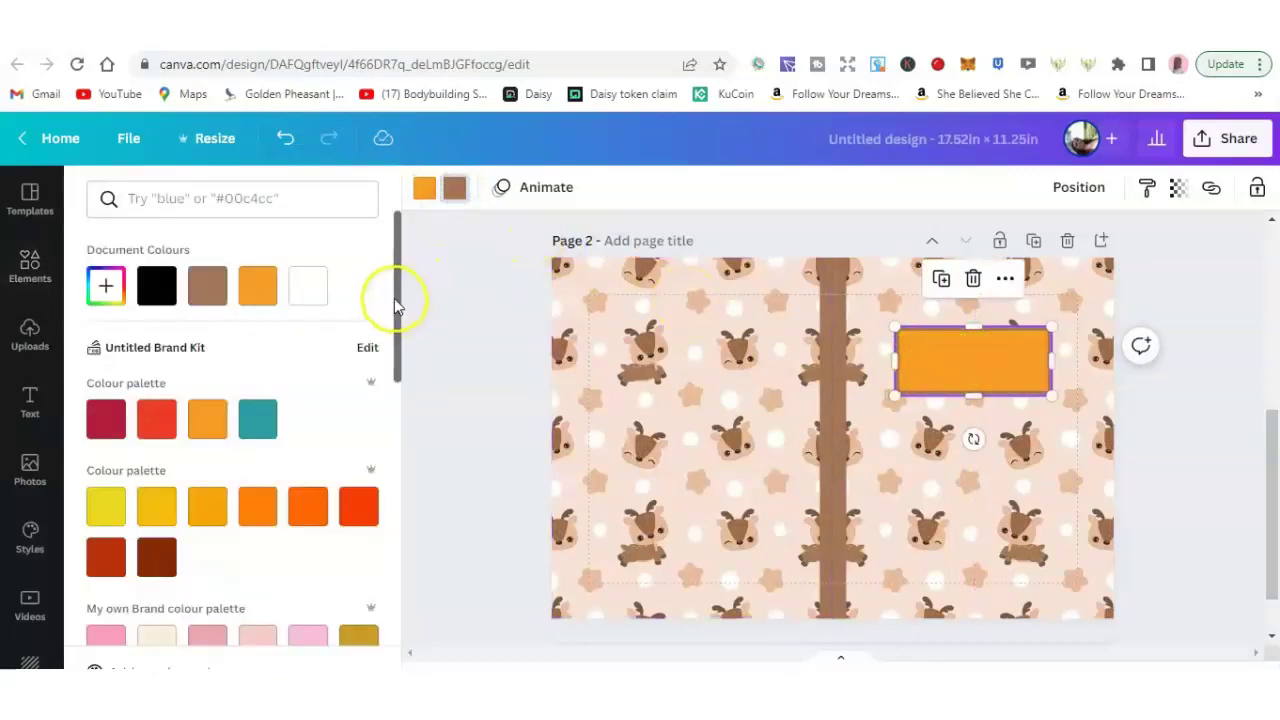
pyautogui.moveTo(397, 312); pyautogui.dragTo(391, 549)
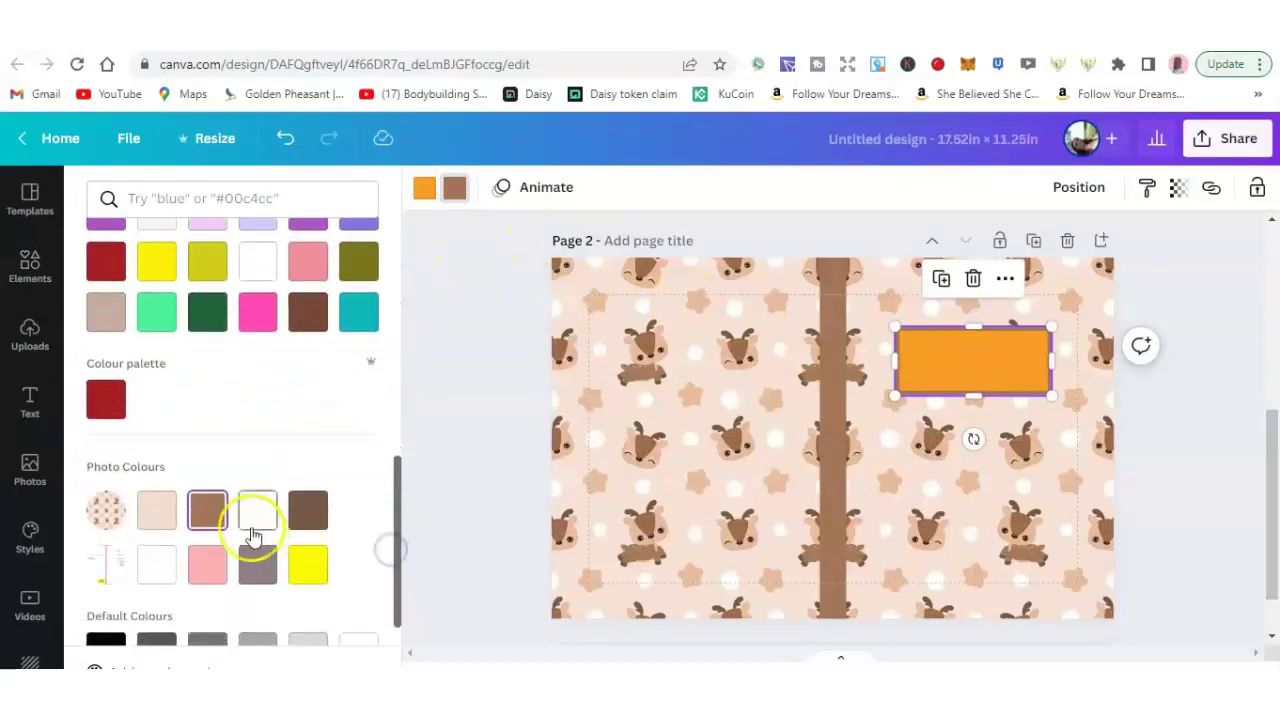
pyautogui.click(205, 511)
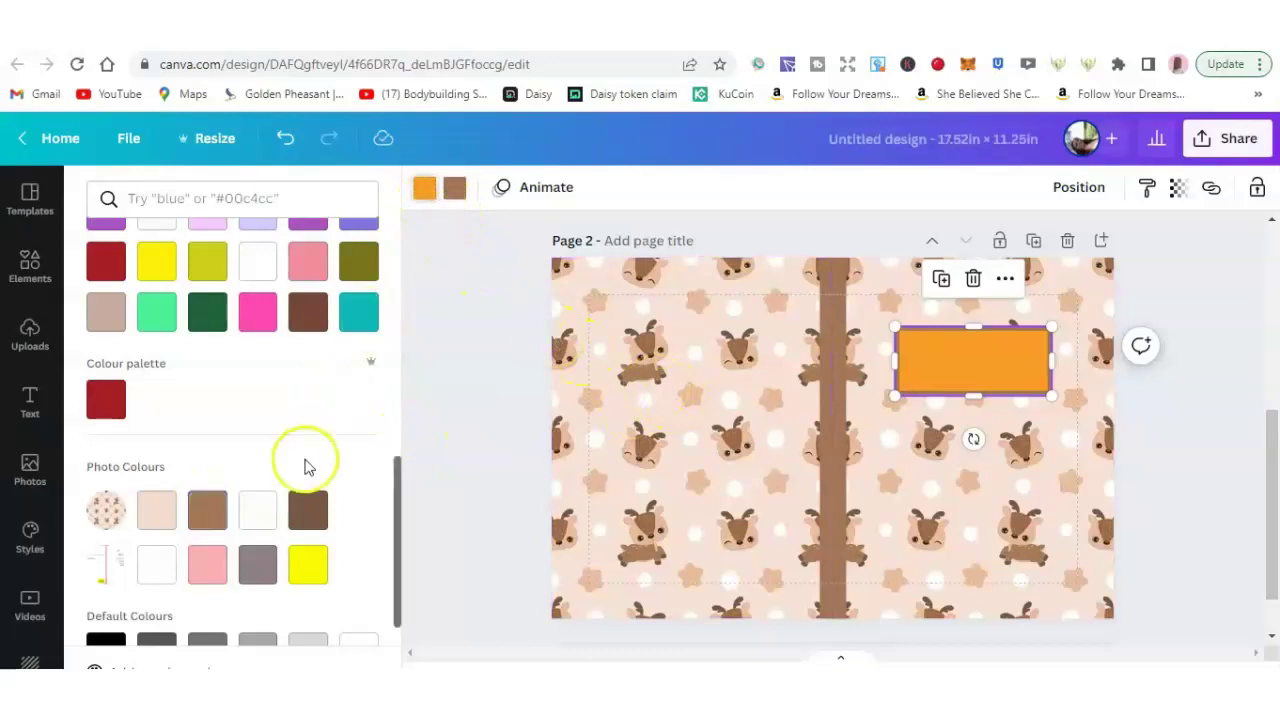
pyautogui.click(257, 511)
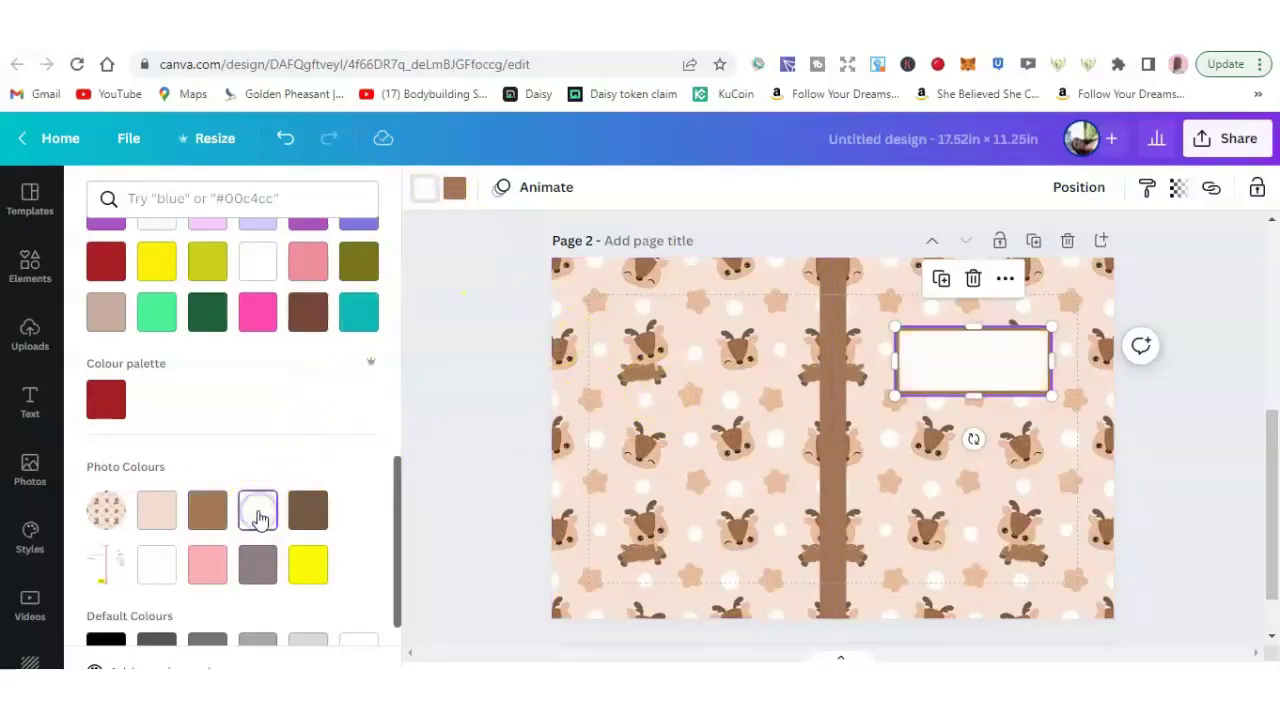
pyautogui.click(1203, 443)
pyautogui.click(1166, 418)
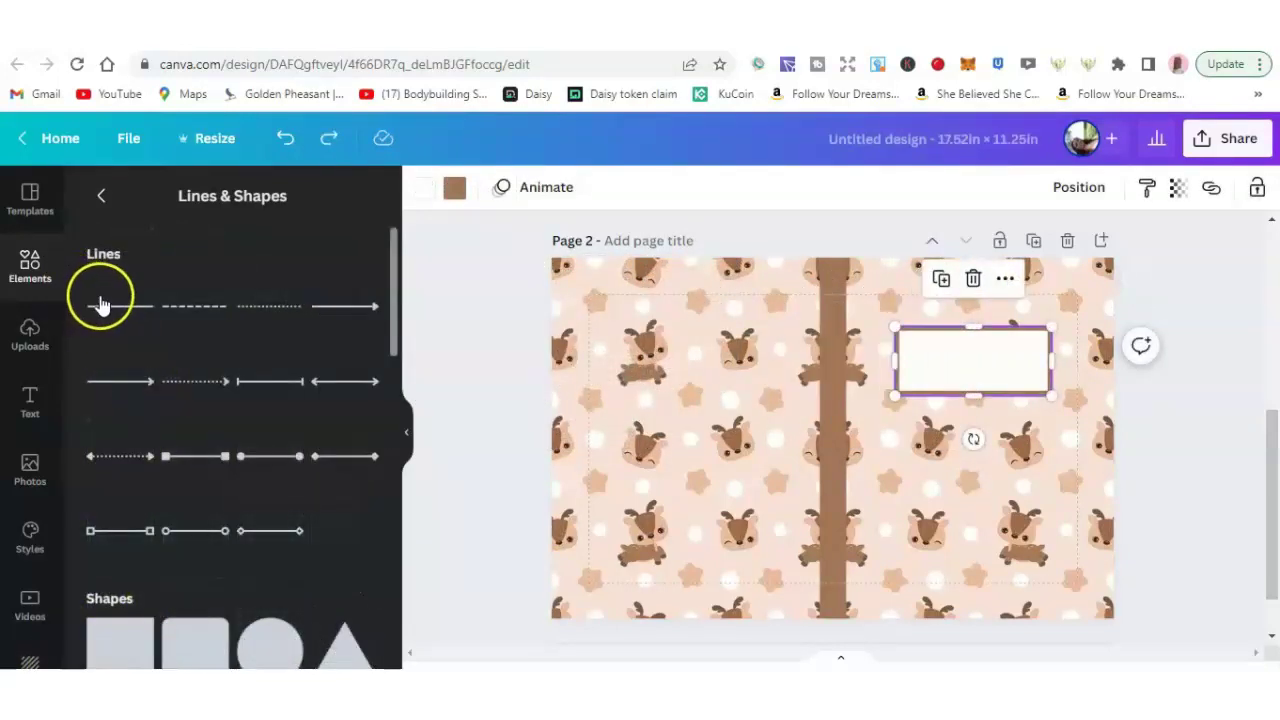
# - Add a plain solid line to the front cover below the label box and widen the box slightly
pyautogui.click(112, 313)
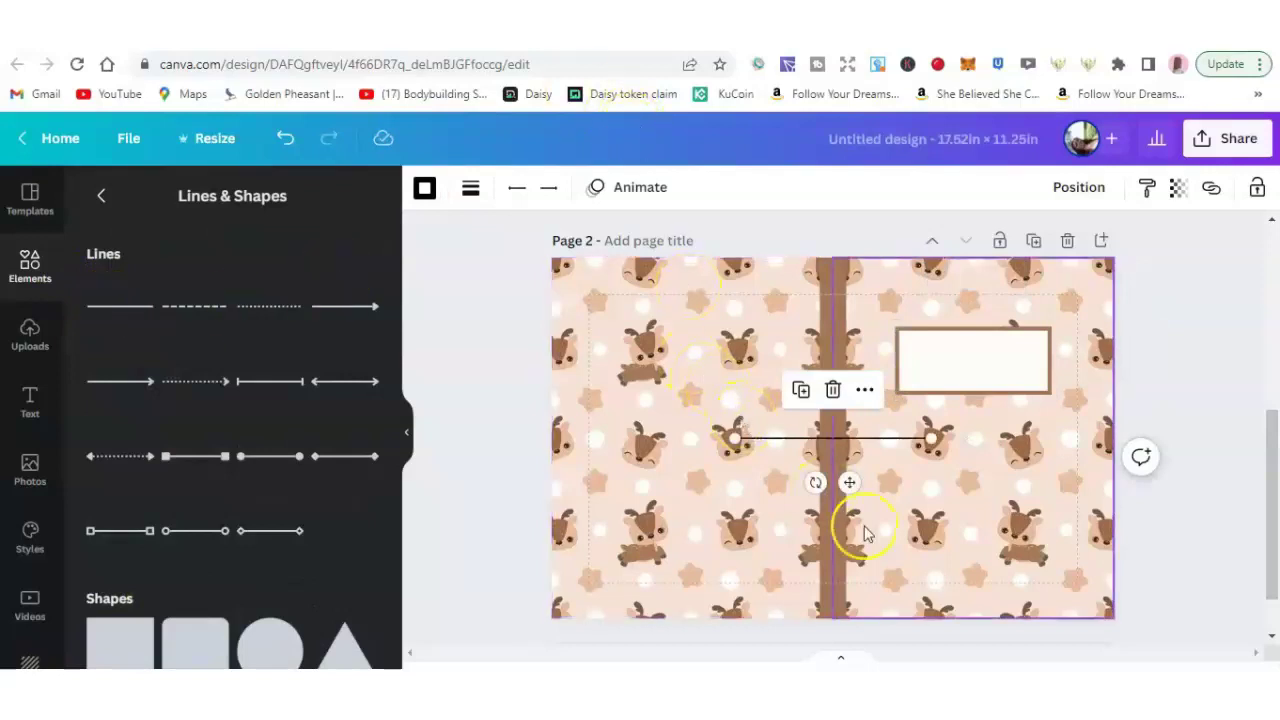
pyautogui.moveTo(858, 482); pyautogui.dragTo(948, 482)
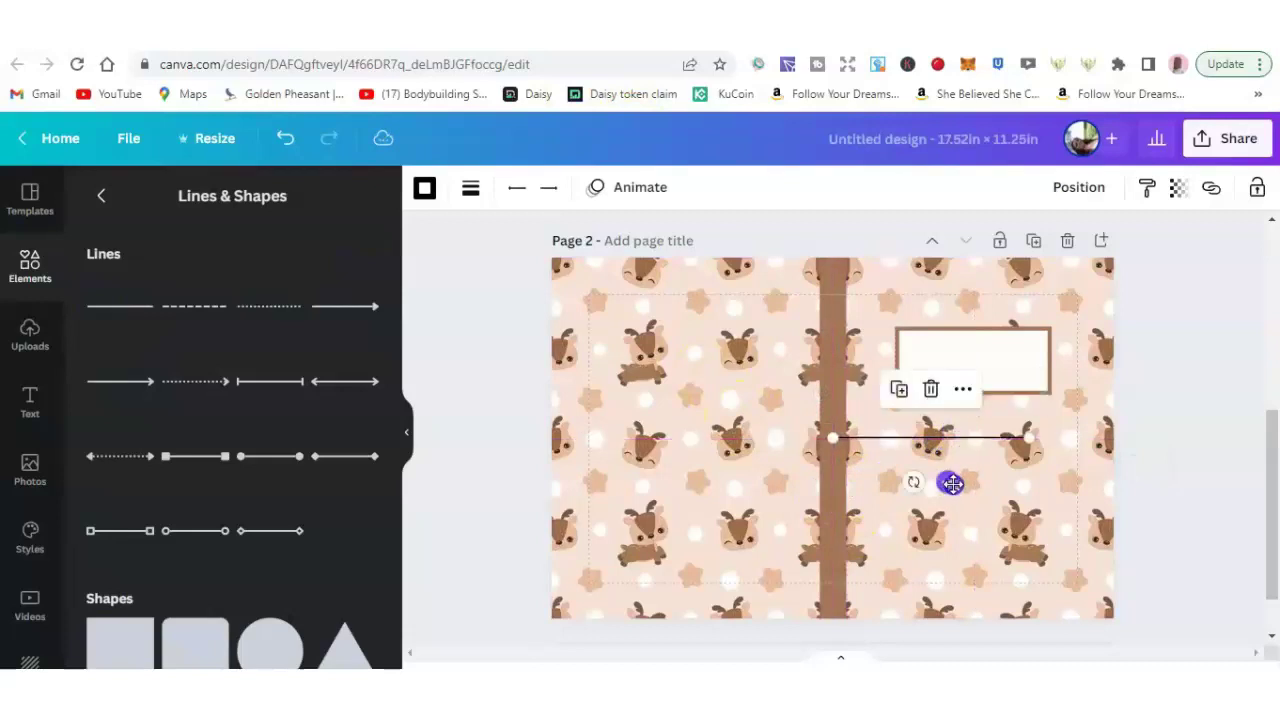
pyautogui.click(980, 354)
pyautogui.moveTo(1050, 354); pyautogui.dragTo(1060, 363)
pyautogui.moveTo(1061, 363); pyautogui.dragTo(1007, 355)
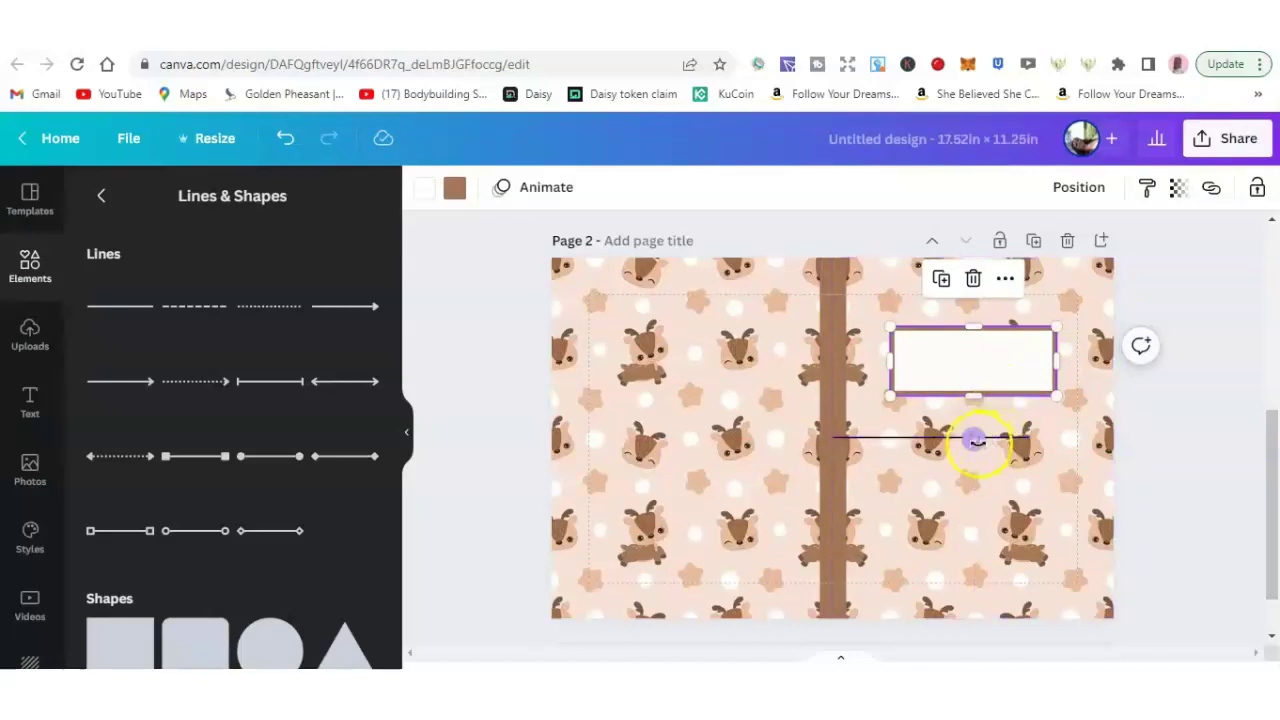
# - Move the line into the label box, shorten it to fit inside the border and centre it horizontally
pyautogui.click(951, 459)
pyautogui.moveTo(951, 440); pyautogui.dragTo(972, 367)
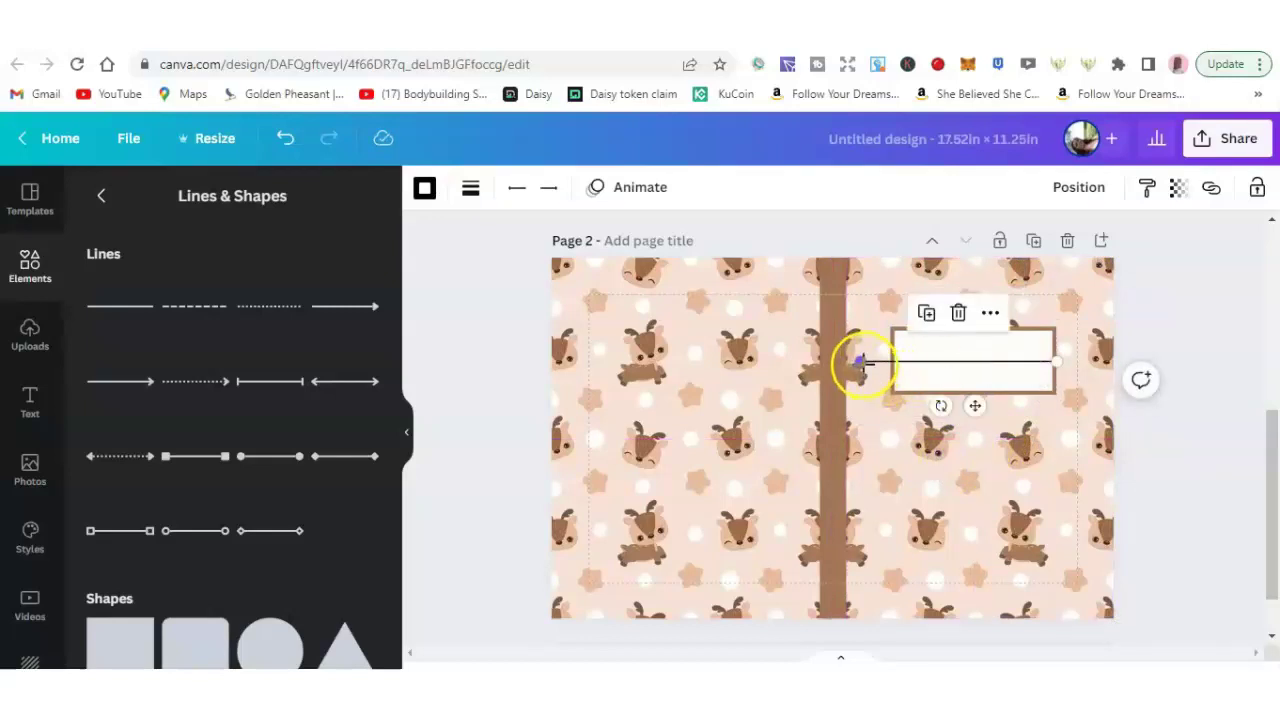
pyautogui.moveTo(860, 361); pyautogui.dragTo(920, 363)
pyautogui.moveTo(971, 403)
pyautogui.mouseDown()
pyautogui.moveTo(1006, 403)
pyautogui.moveTo(987, 401)
pyautogui.mouseUp()
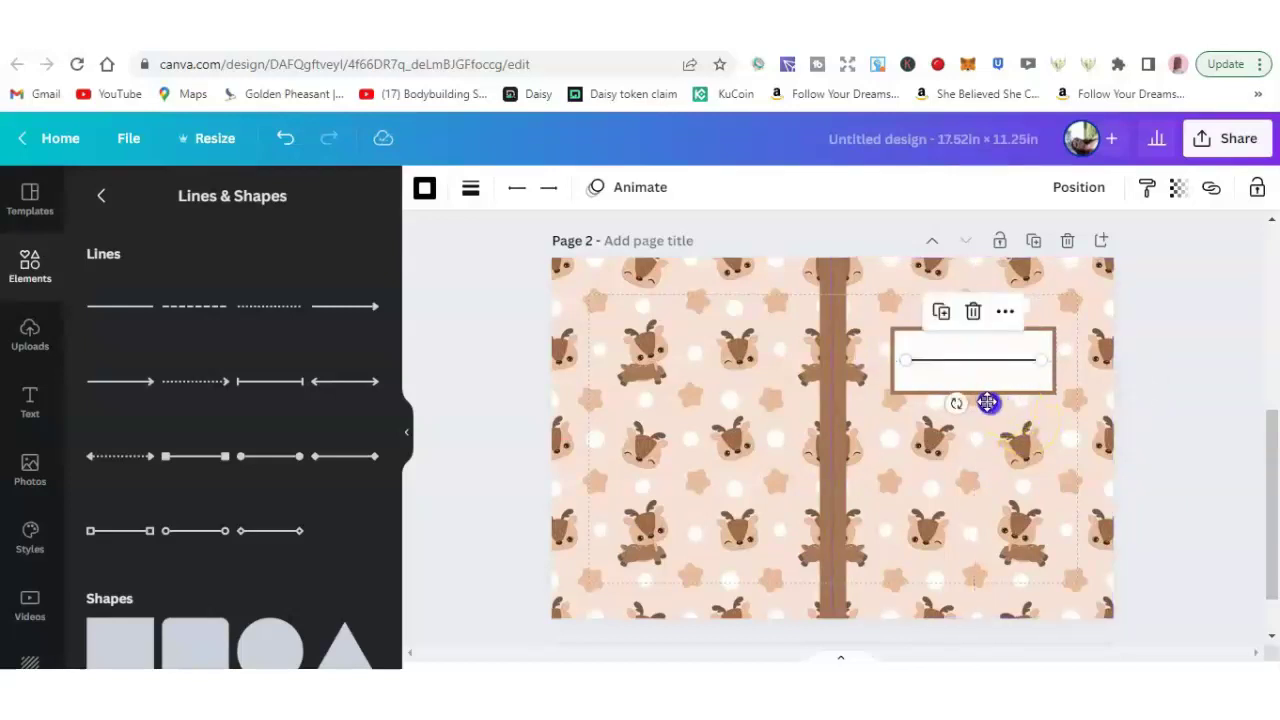
# - Duplicate the line in the label box and place the copy just below the first, aligned with it
pyautogui.click(940, 318)
pyautogui.moveTo(994, 406); pyautogui.dragTo(989, 414)
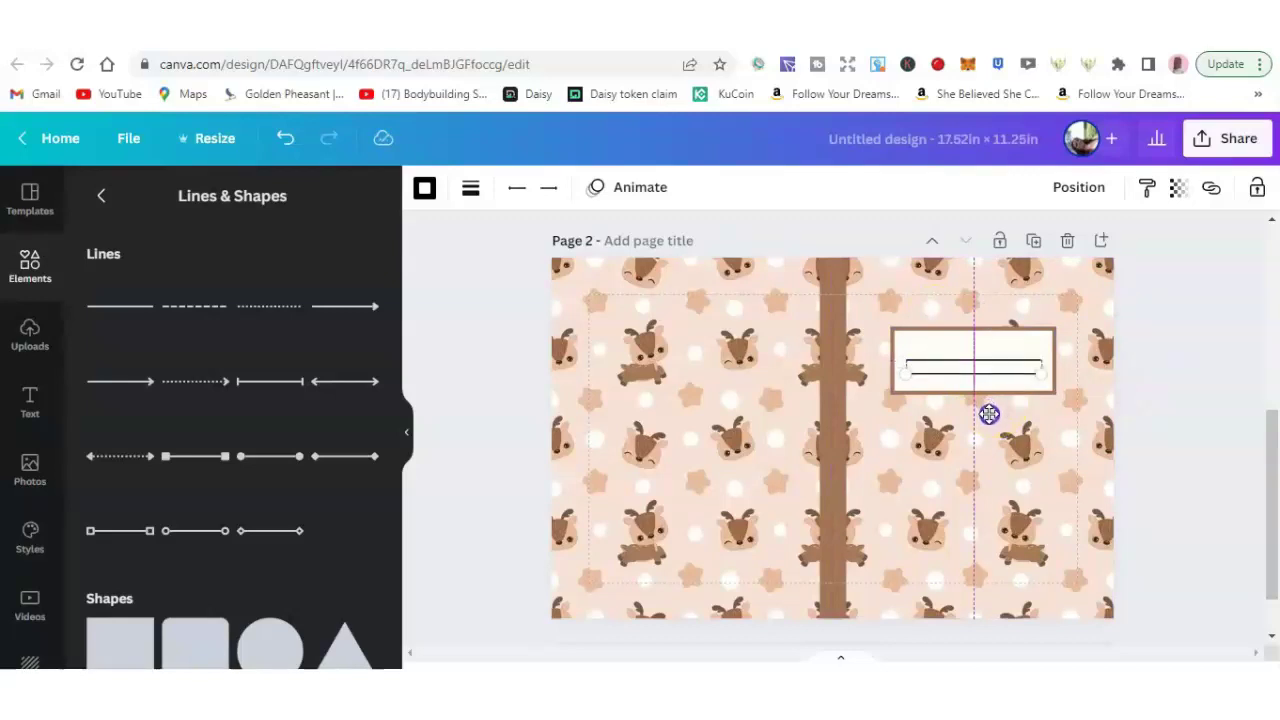
pyautogui.hotkey('ctrl', 'z')
pyautogui.moveTo(988, 412); pyautogui.dragTo(989, 413)
pyautogui.click(987, 405)
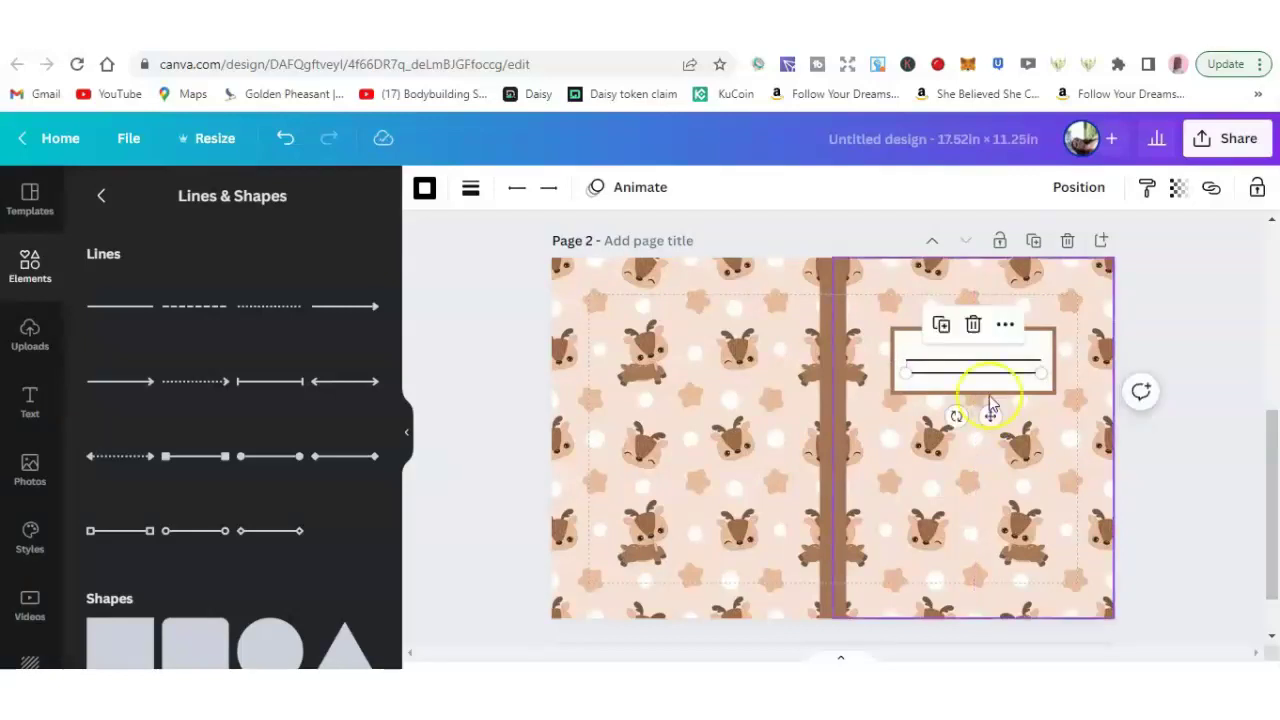
# - Fine-tune the position of the upper line in the label box, keeping it aligned with the line below
pyautogui.click(985, 362)
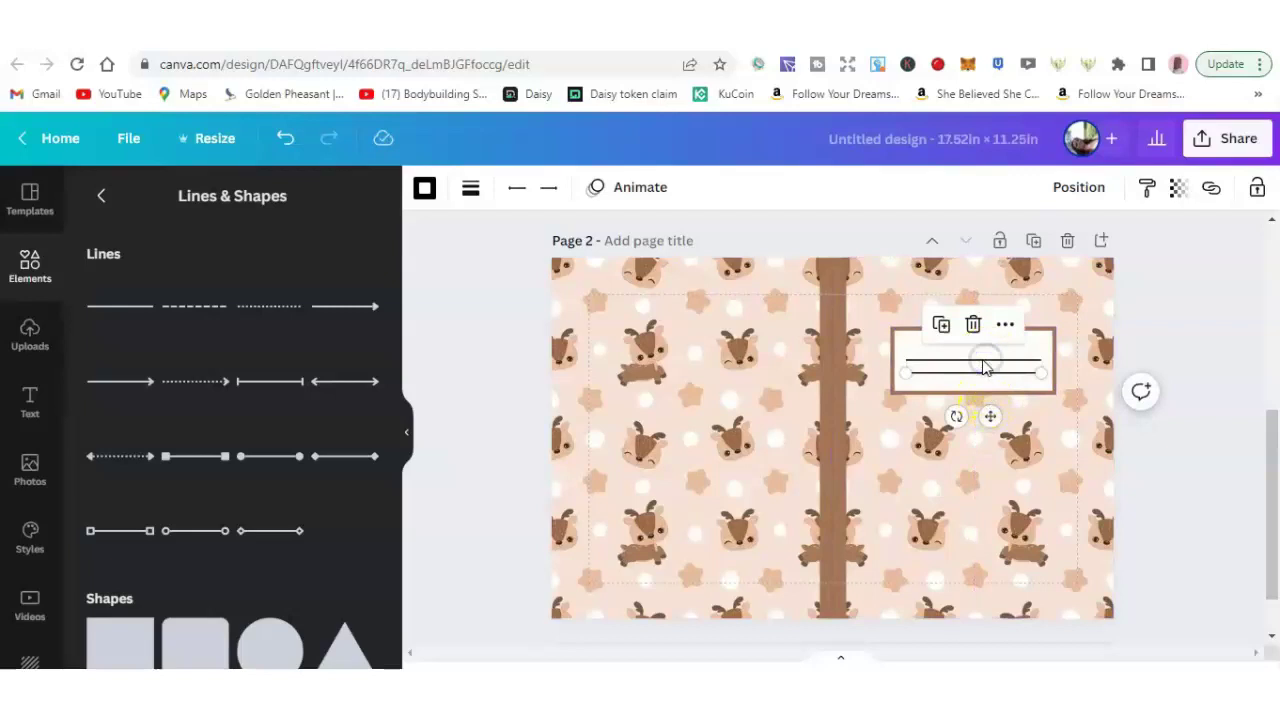
pyautogui.click(973, 361)
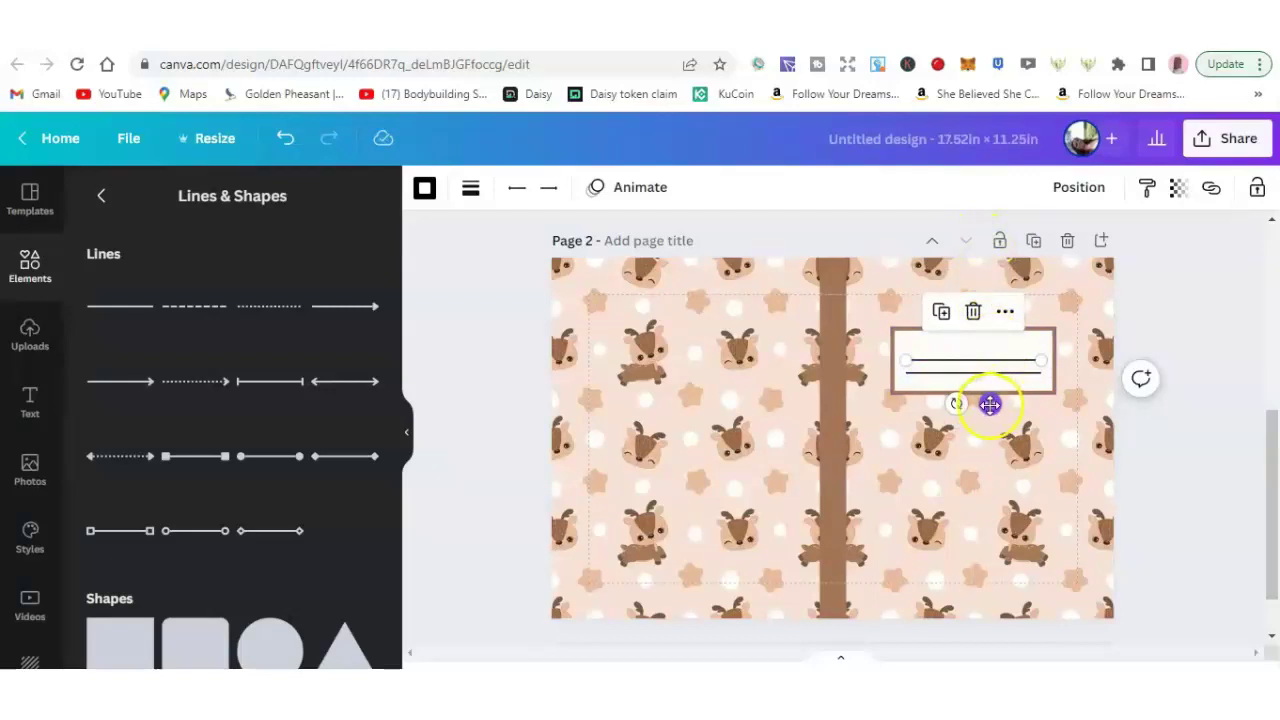
pyautogui.moveTo(990, 403); pyautogui.dragTo(990, 401)
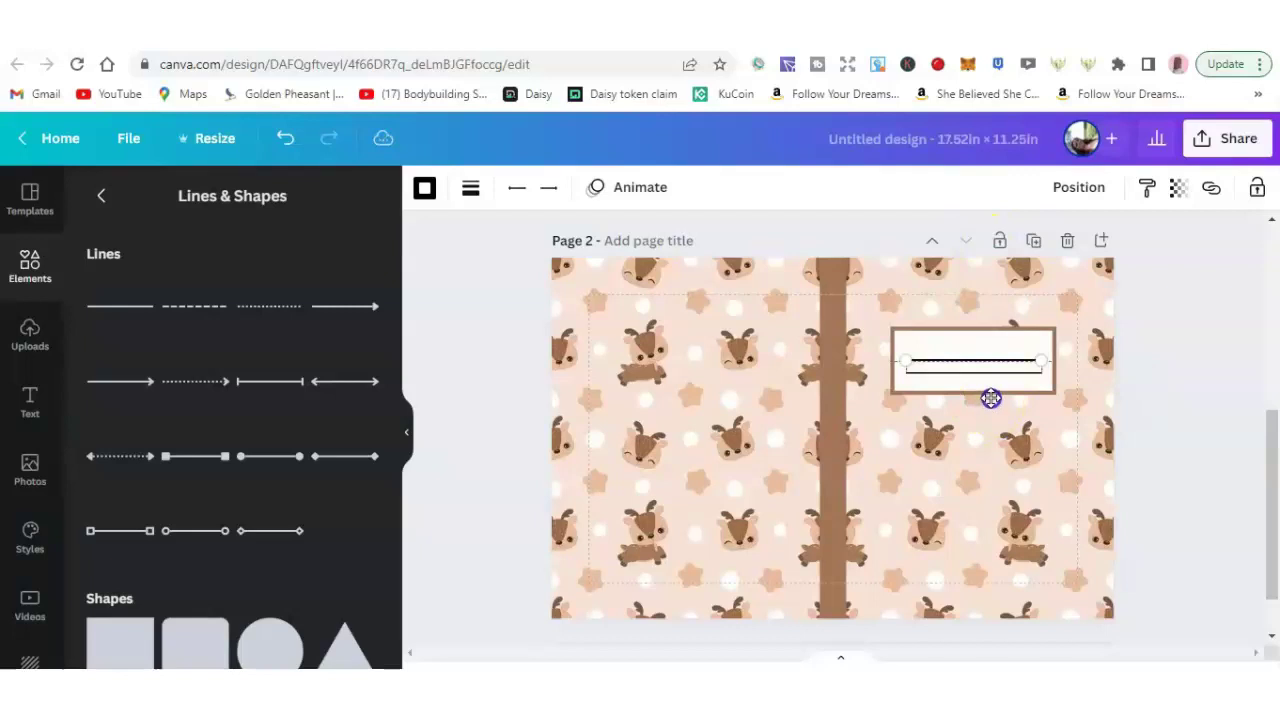
pyautogui.moveTo(990, 397); pyautogui.dragTo(988, 394)
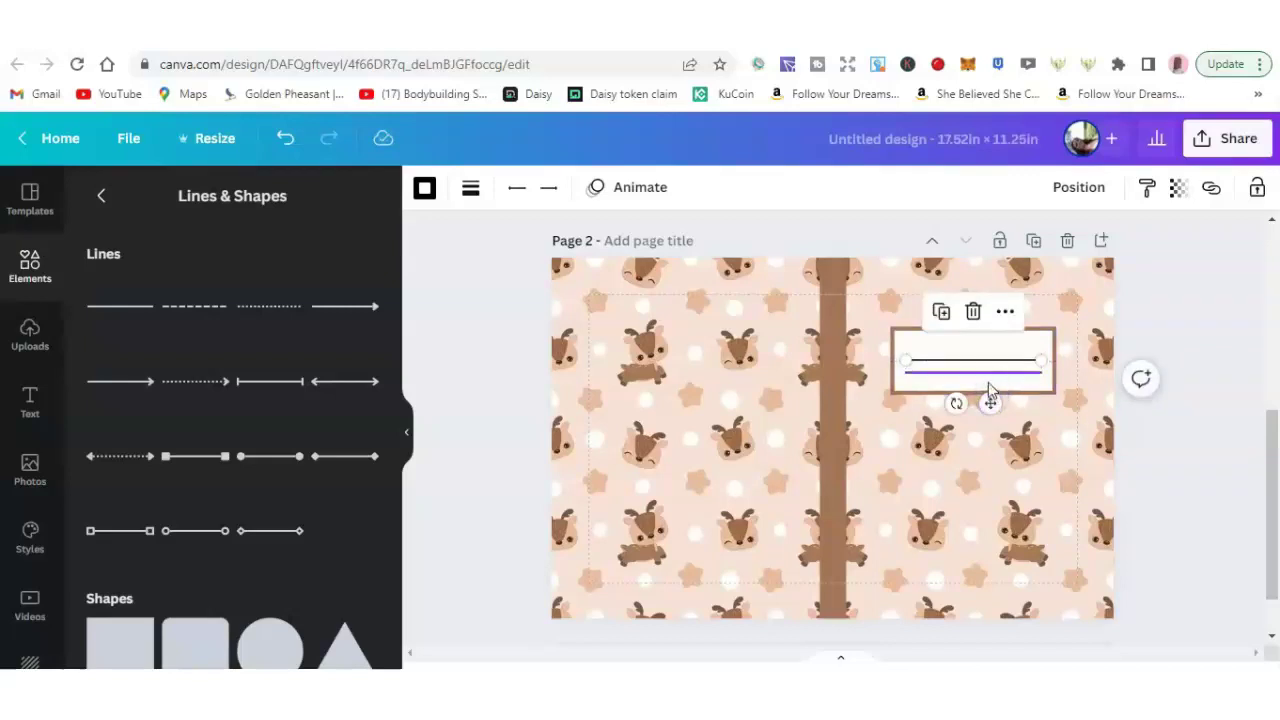
# - Duplicate the lower line in the label box and align the copy horizontally with the original
pyautogui.click(986, 379)
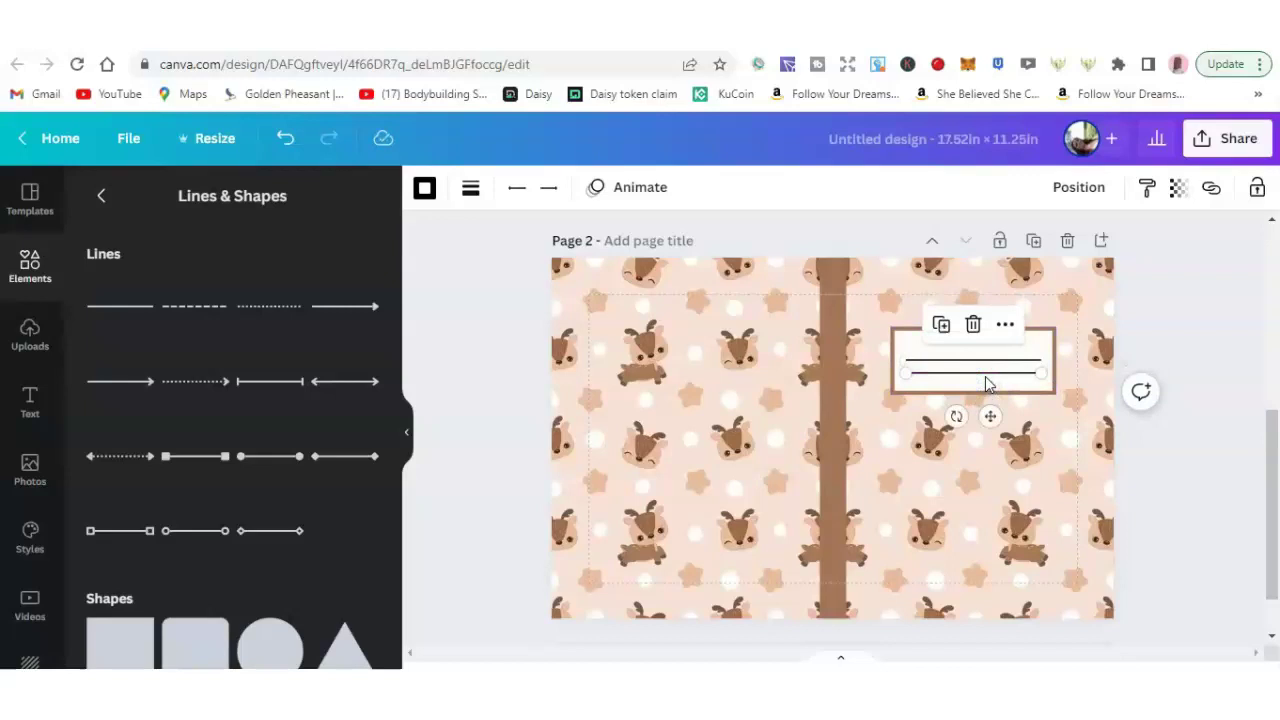
pyautogui.click(941, 327)
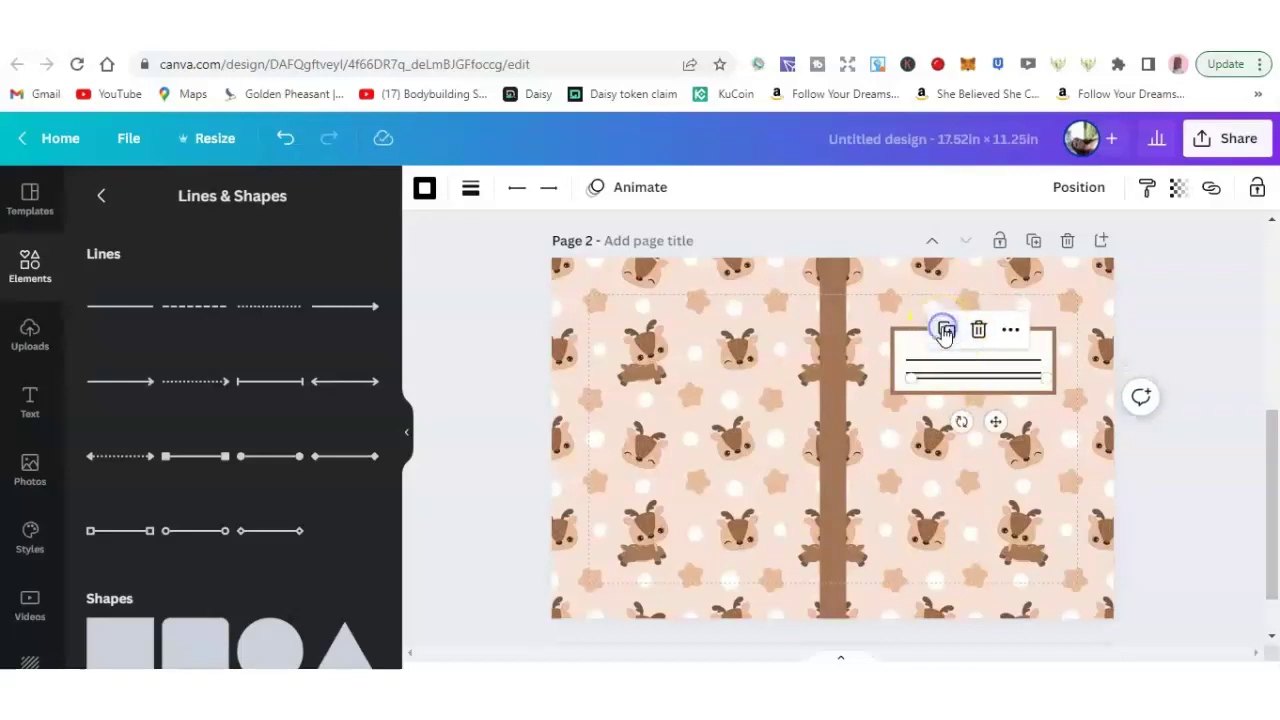
pyautogui.moveTo(993, 422); pyautogui.dragTo(991, 425)
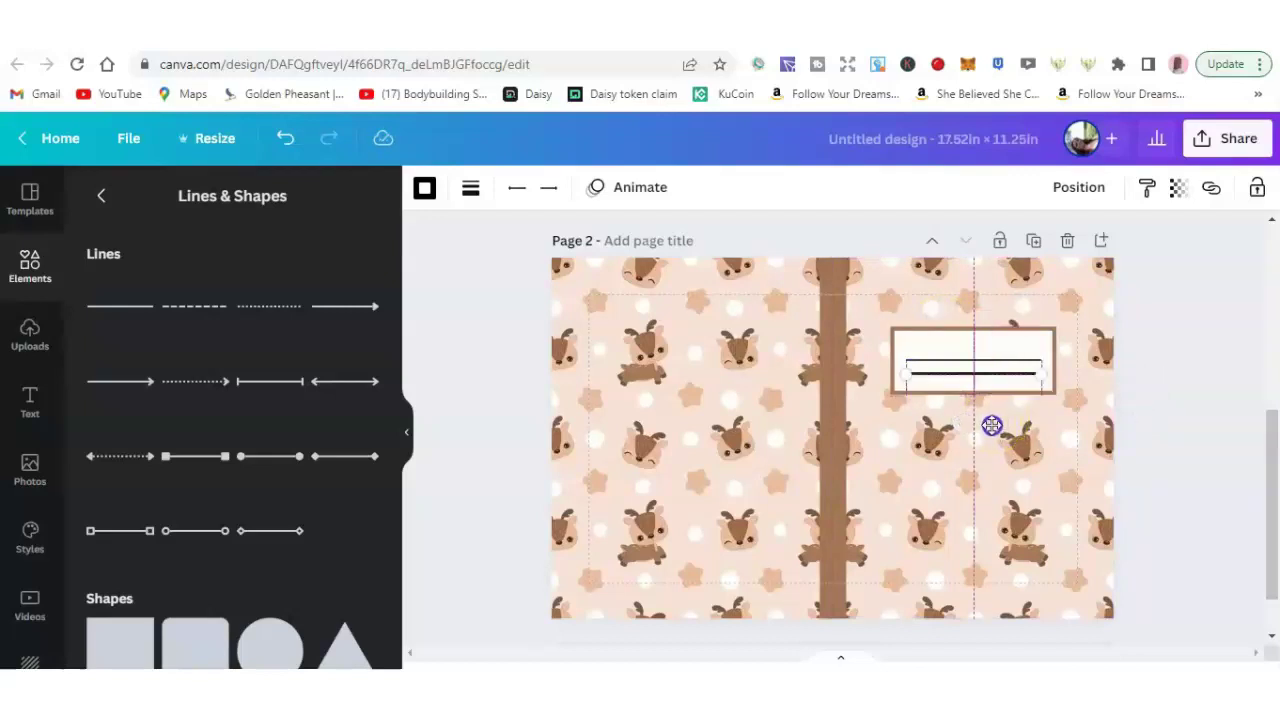
pyautogui.moveTo(991, 425); pyautogui.dragTo(990, 421)
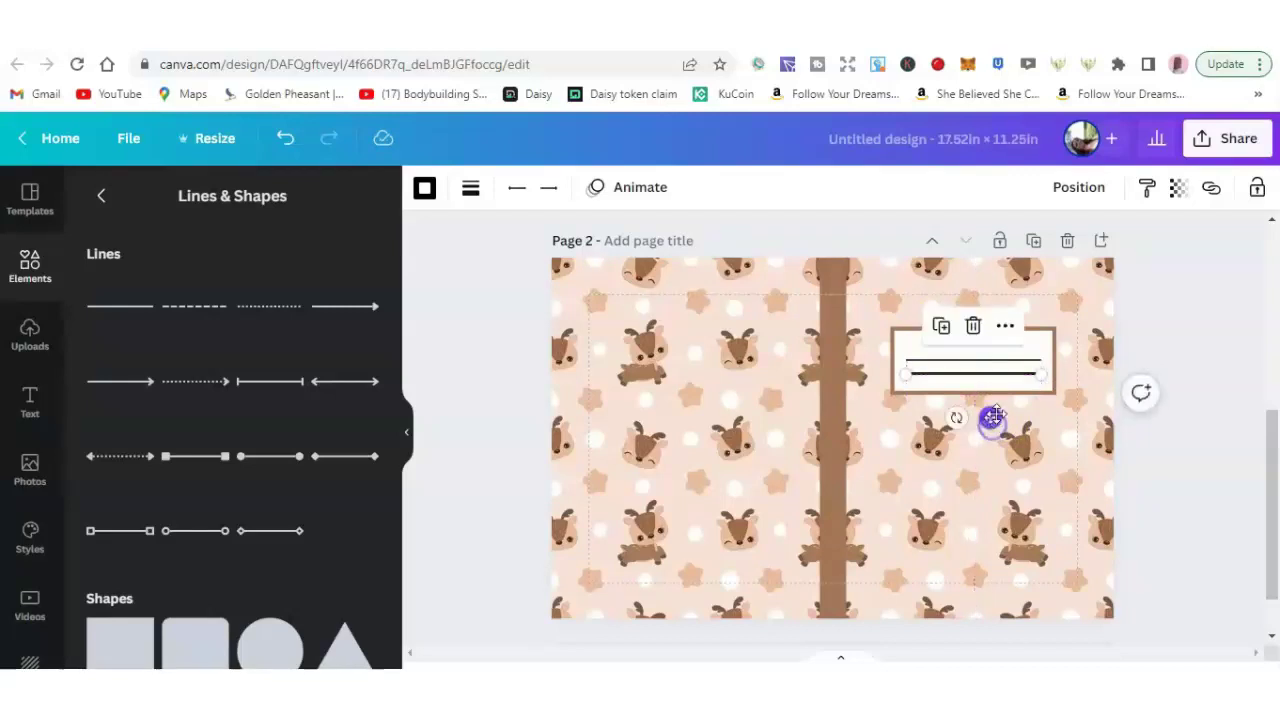
# - Extend the label box slightly downward and move the third line below the second, inside the border
pyautogui.click(1054, 395)
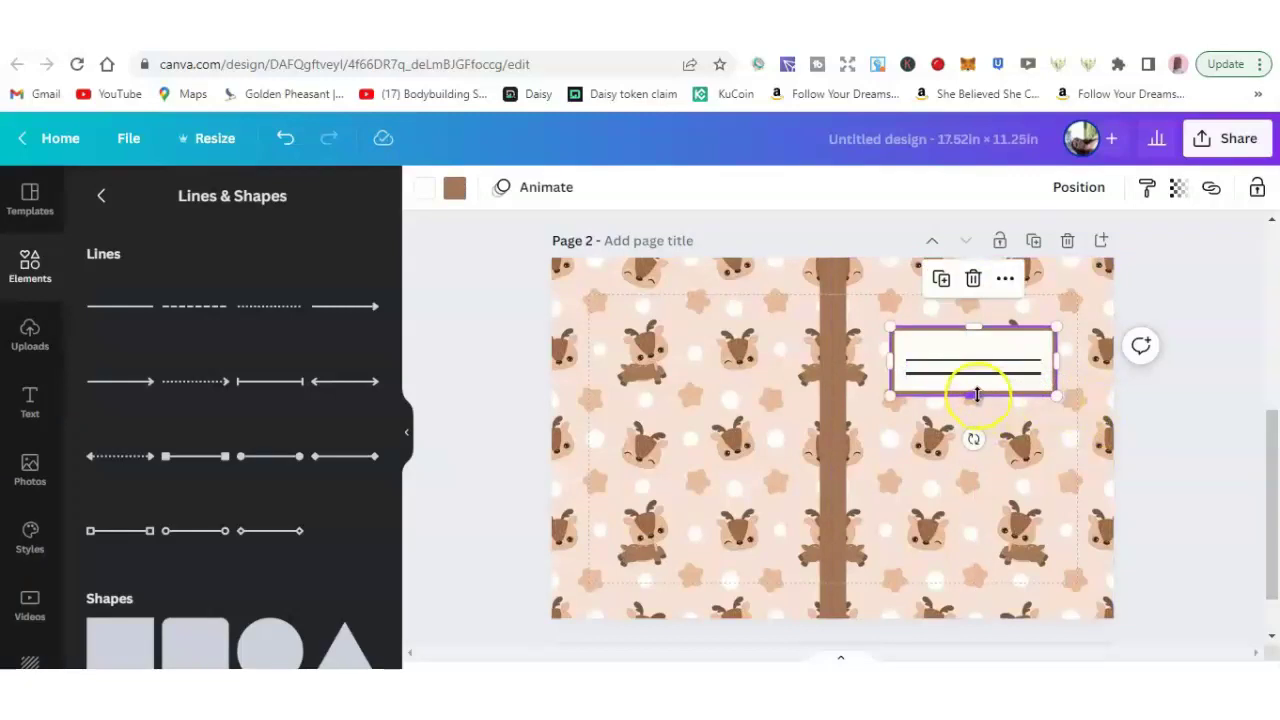
pyautogui.moveTo(976, 395); pyautogui.dragTo(978, 401)
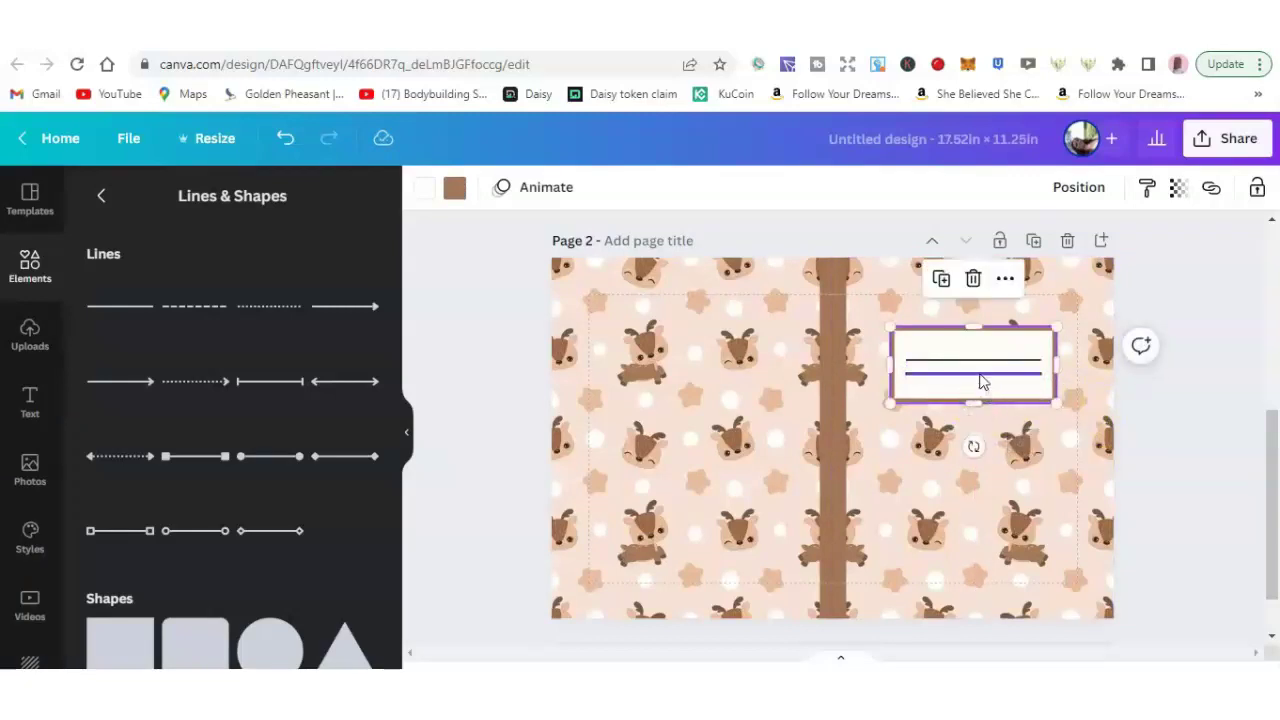
pyautogui.click(980, 381)
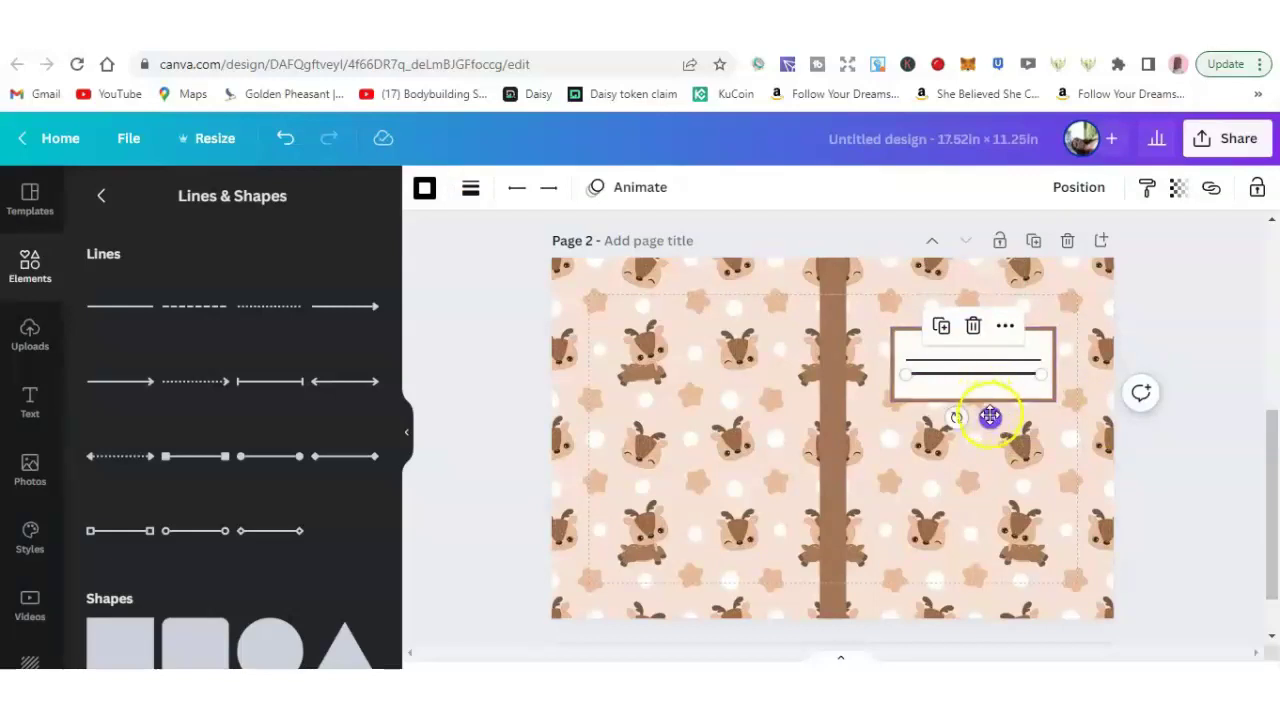
pyautogui.moveTo(990, 416); pyautogui.dragTo(992, 430)
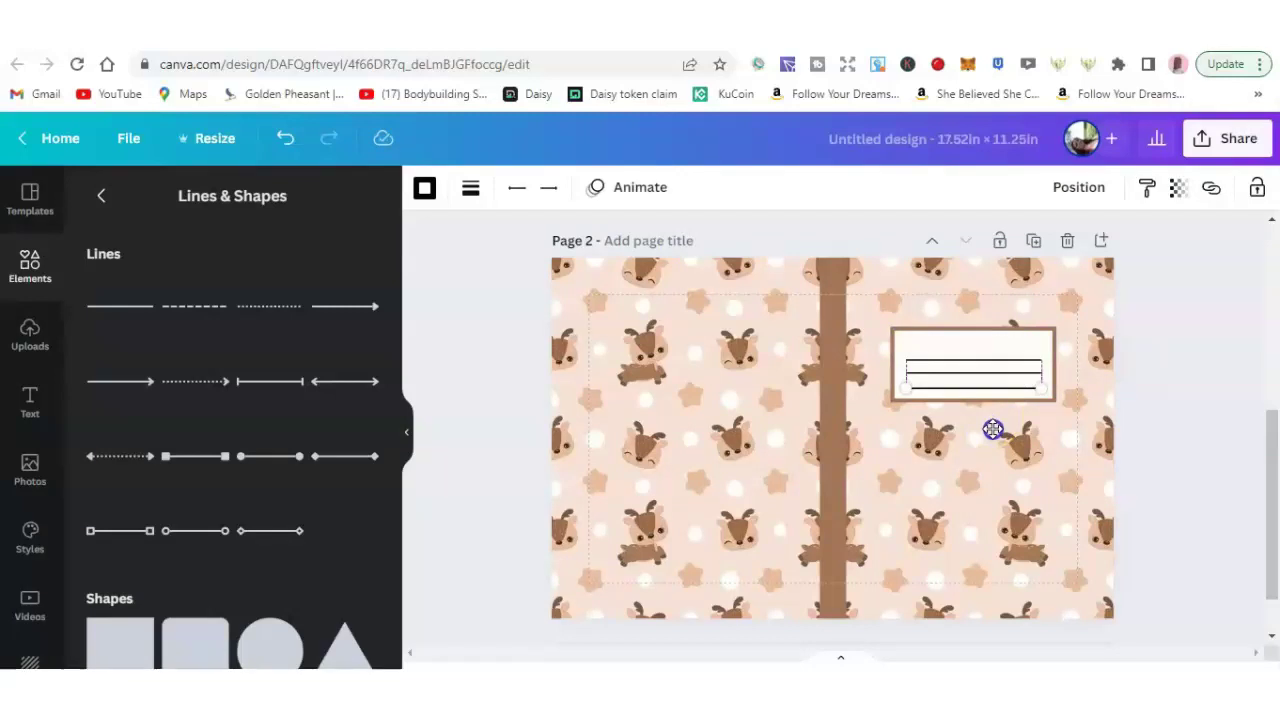
pyautogui.moveTo(992, 430); pyautogui.dragTo(991, 429)
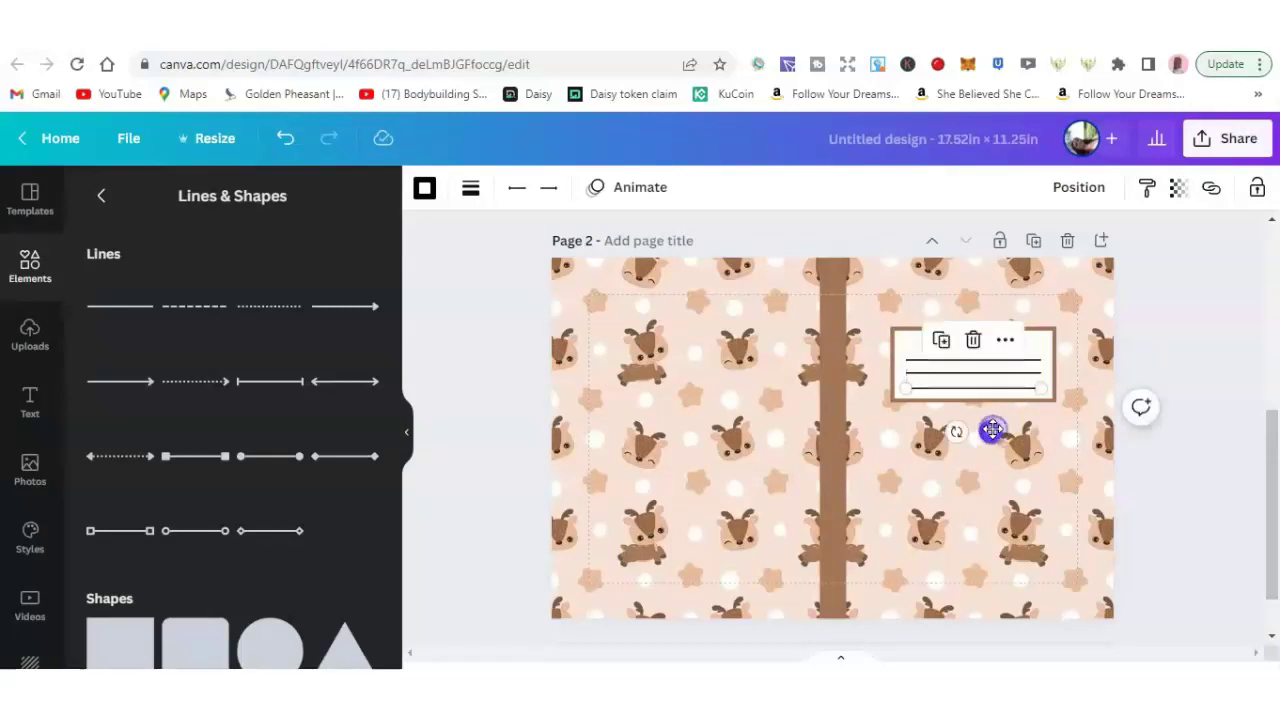
pyautogui.click(1194, 339)
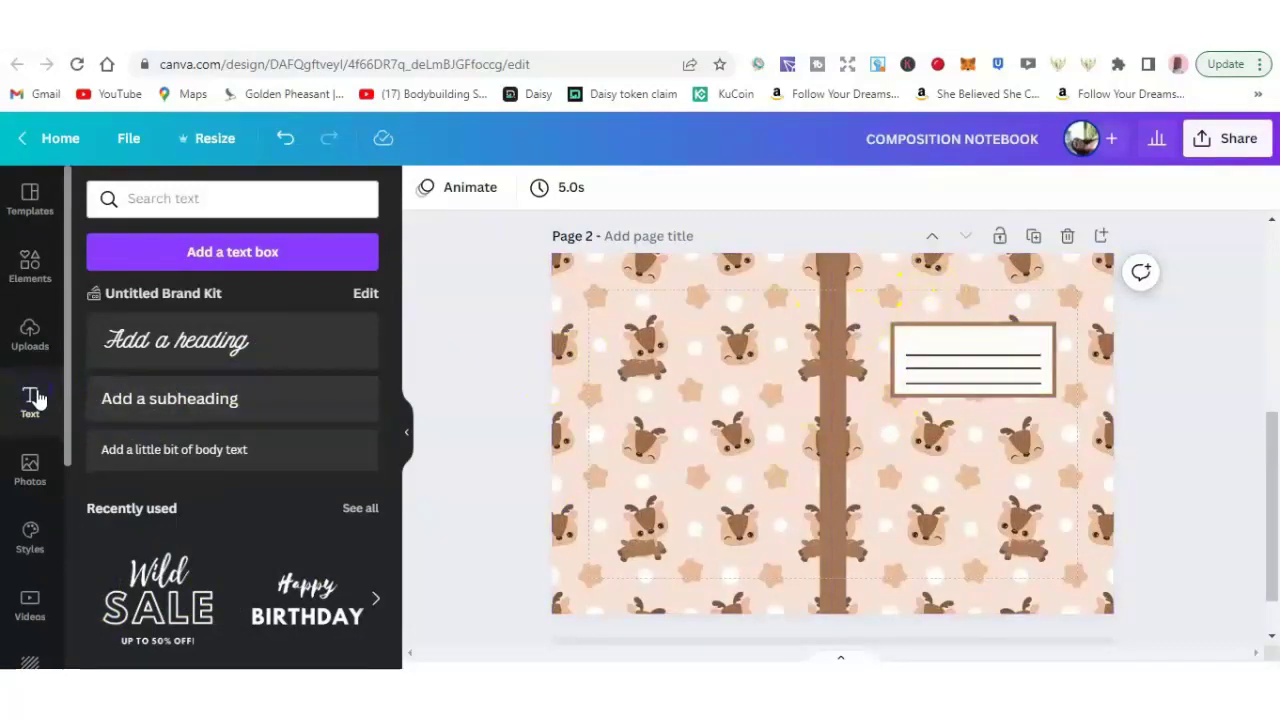
# - Add a subheading reading "COMPOSITION NOTEBOOK" over the label box and set its font to Hammersmith One
pyautogui.click(206, 400)
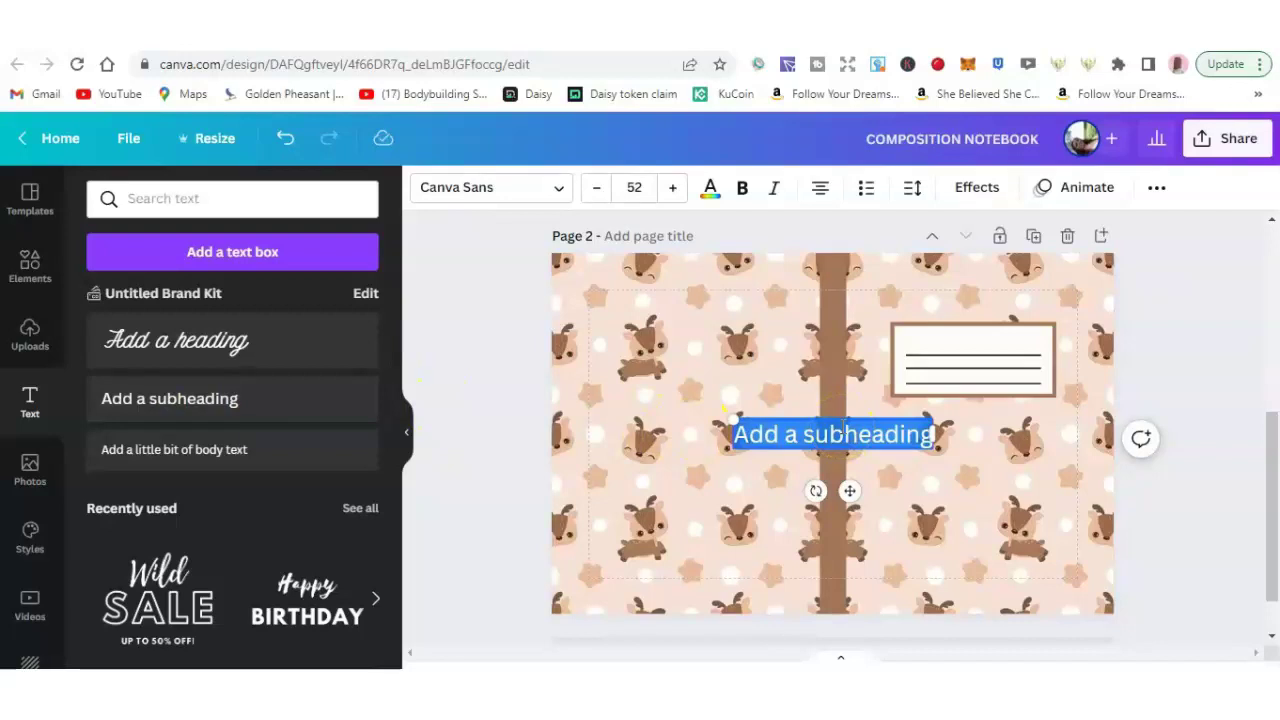
pyautogui.write('COMPOSITION NOTEBOOK')
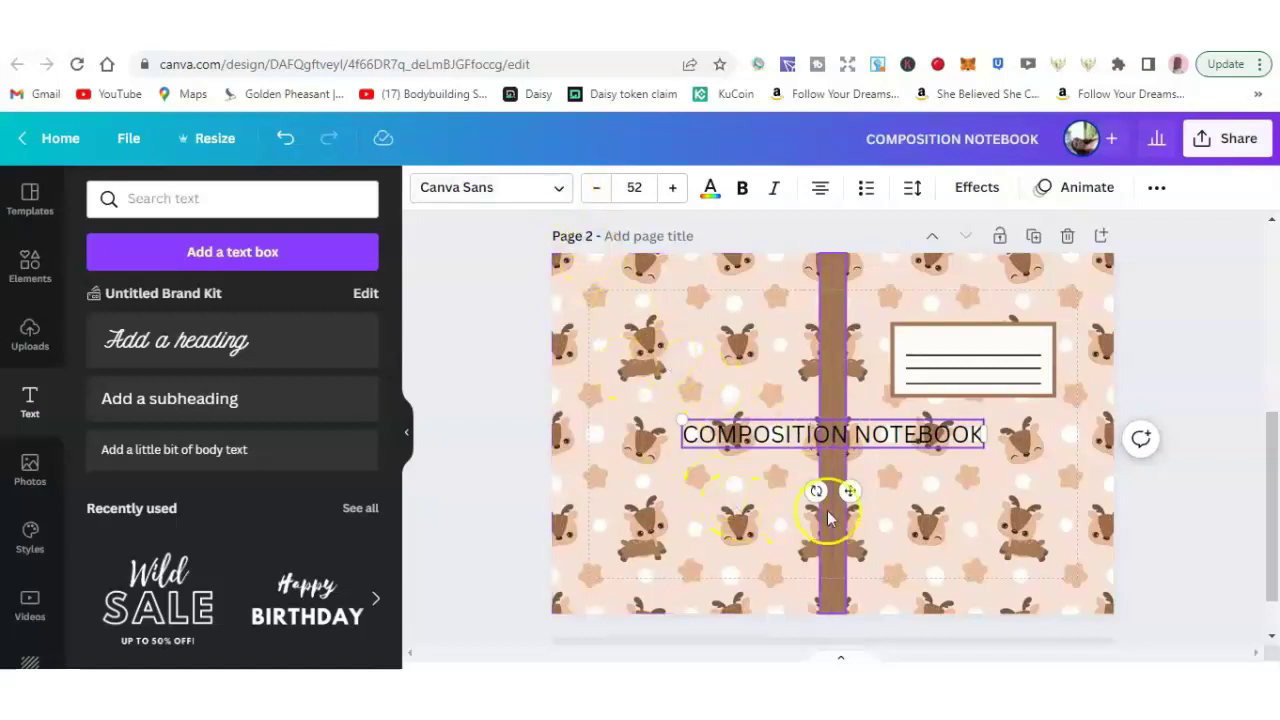
pyautogui.moveTo(848, 491); pyautogui.dragTo(966, 397)
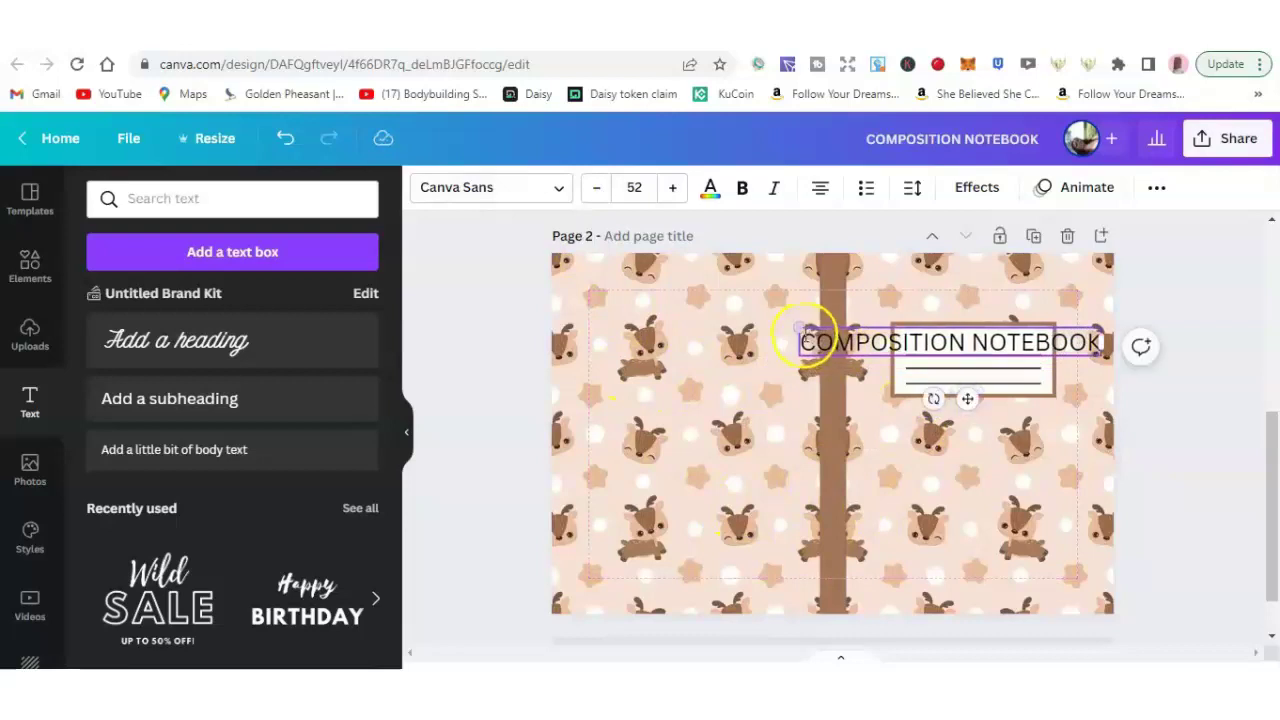
pyautogui.click(556, 190)
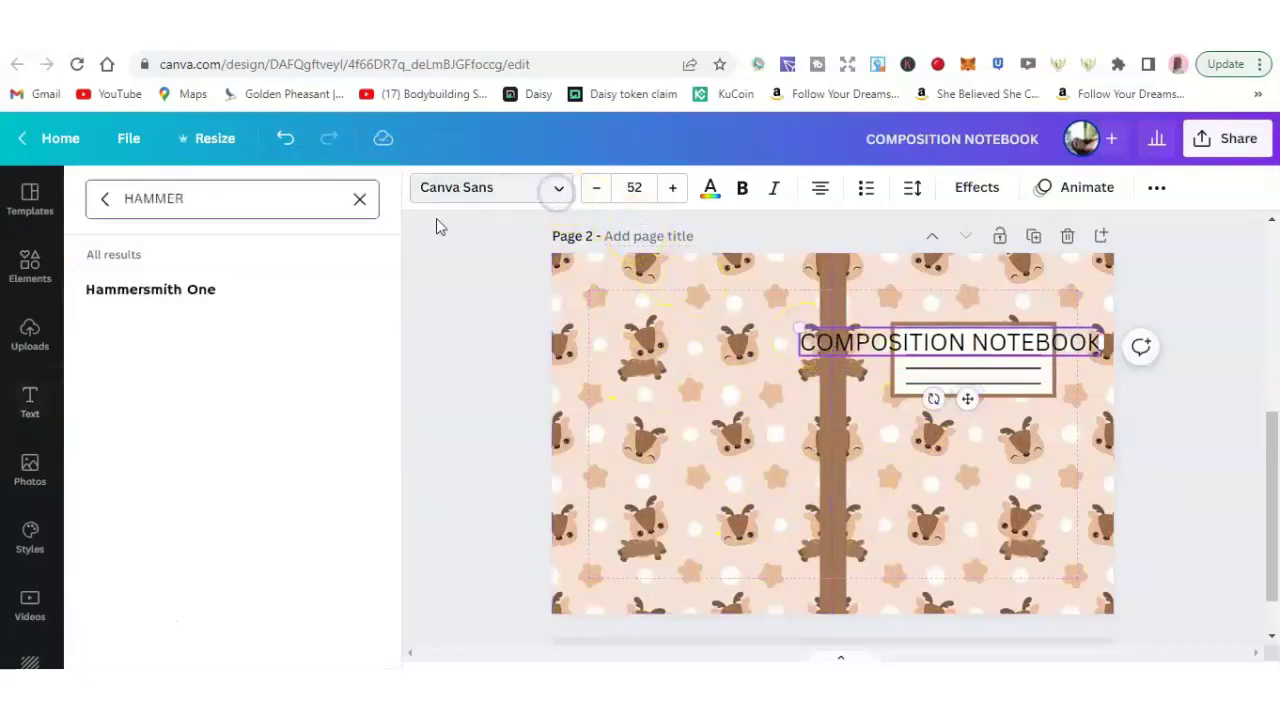
pyautogui.click(290, 291)
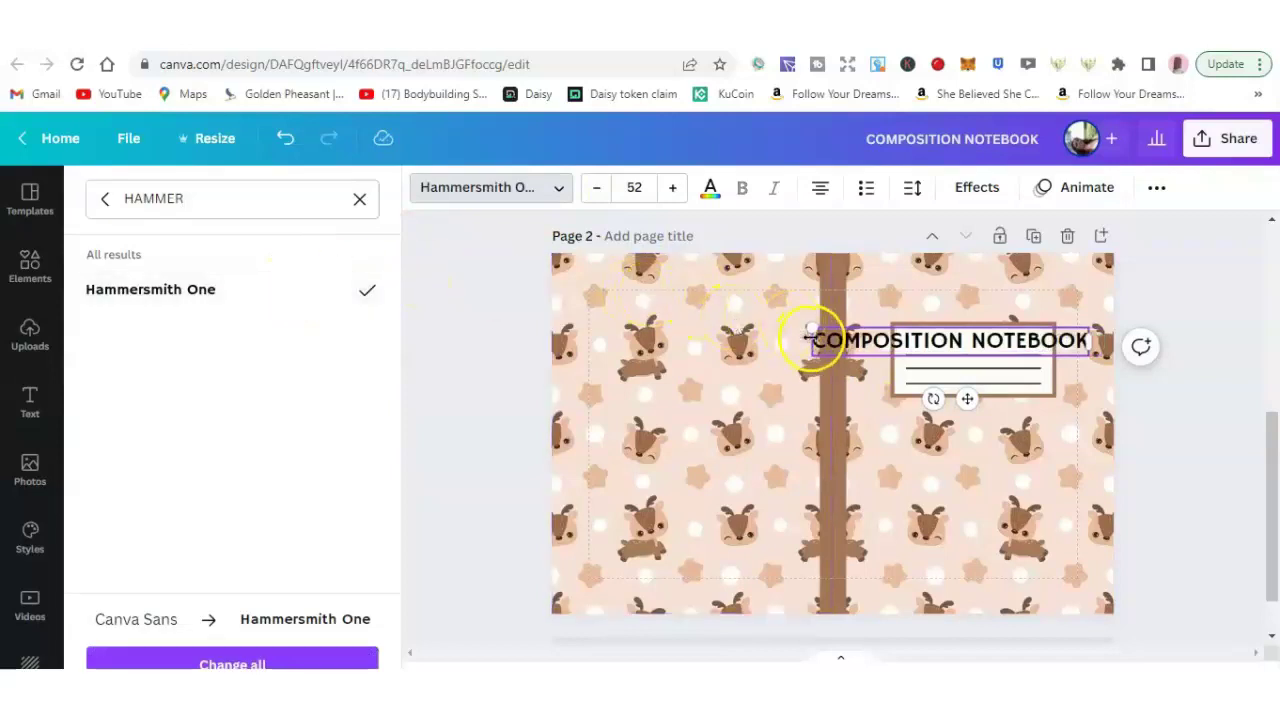
# - Shrink the title text to size 26.2 and place it inside the label box above the lines
pyautogui.moveTo(811, 330); pyautogui.dragTo(963, 196)
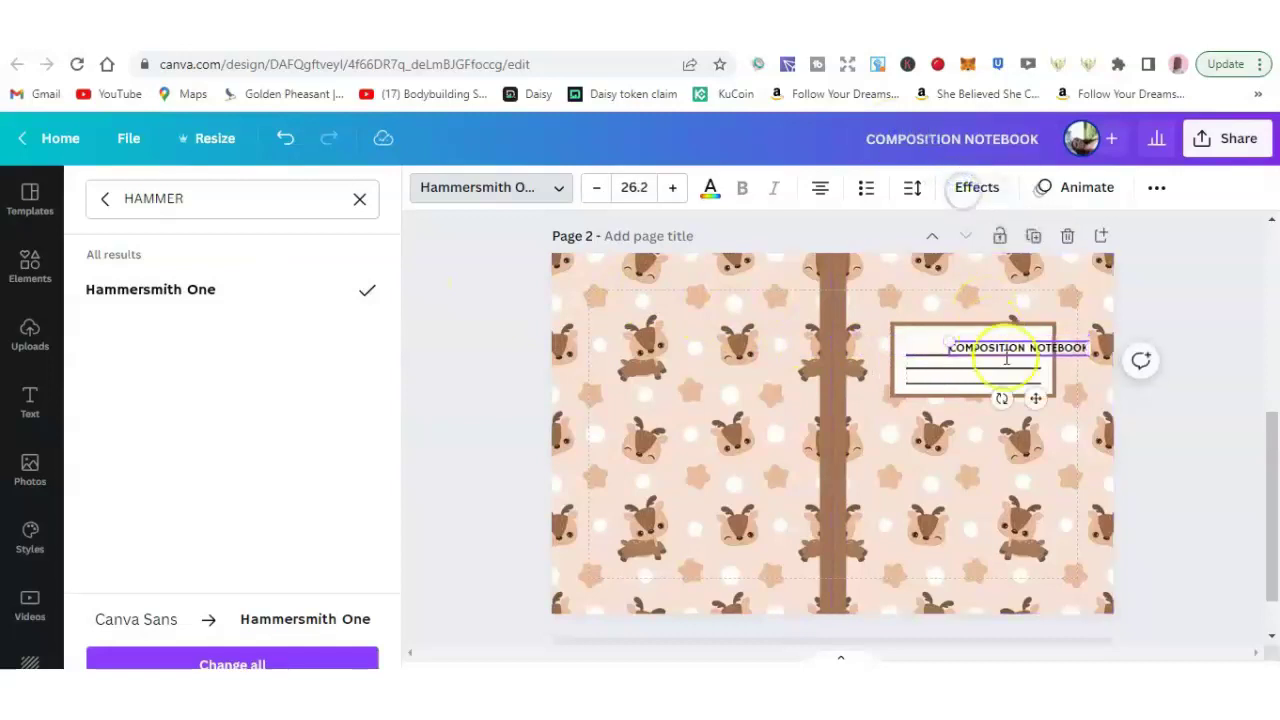
pyautogui.moveTo(1035, 397); pyautogui.dragTo(990, 390)
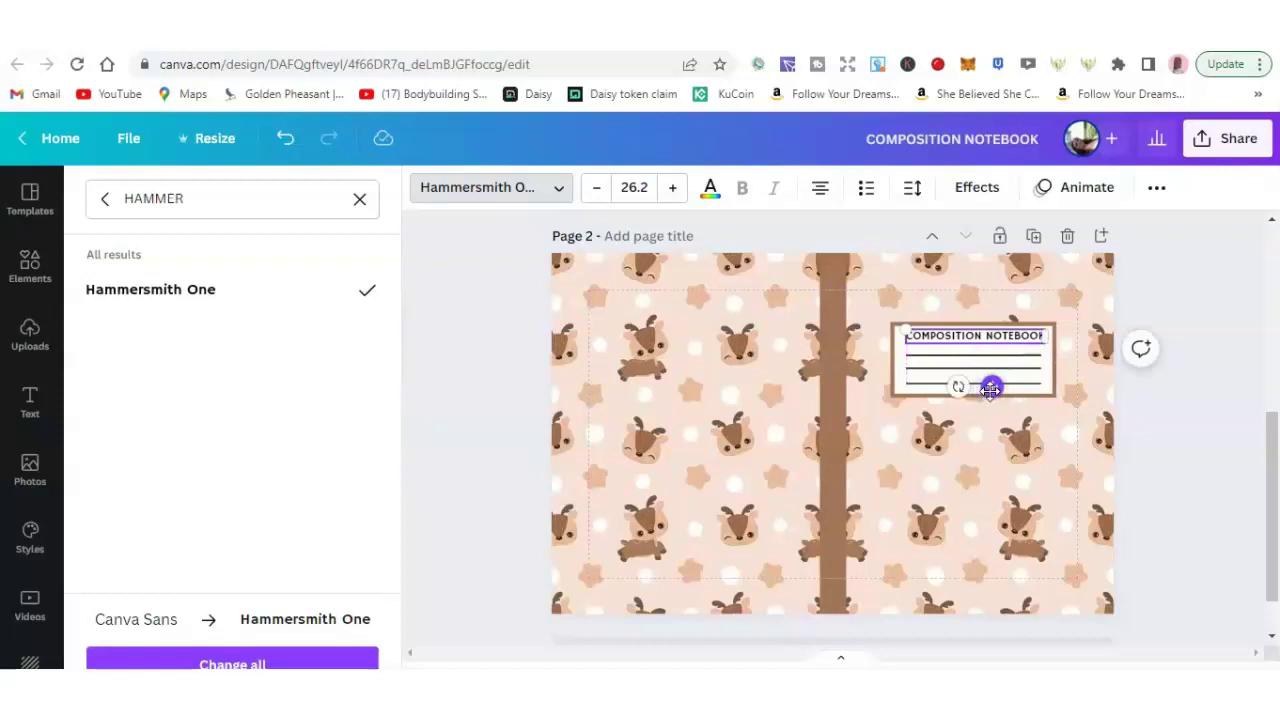
pyautogui.click(1170, 305)
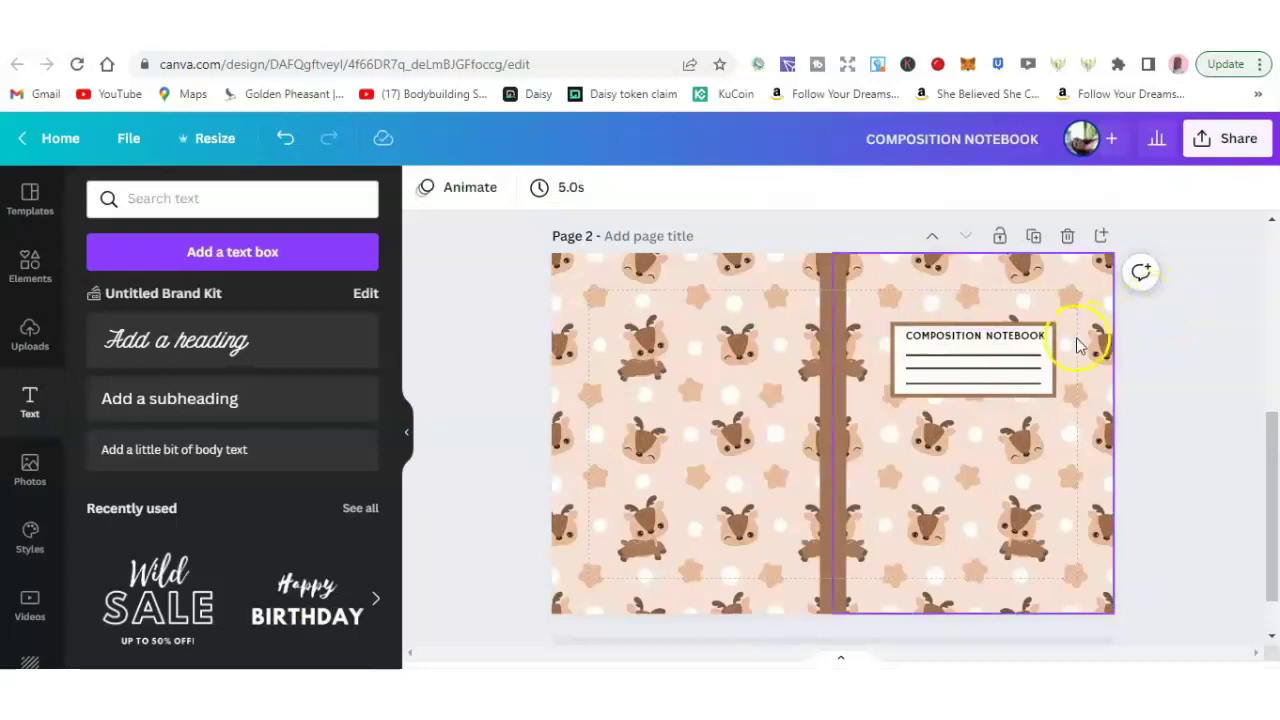
# - Enlarge the title to size 27.3, centred in the label box, and preview the cover full screen
pyautogui.click(1008, 342)
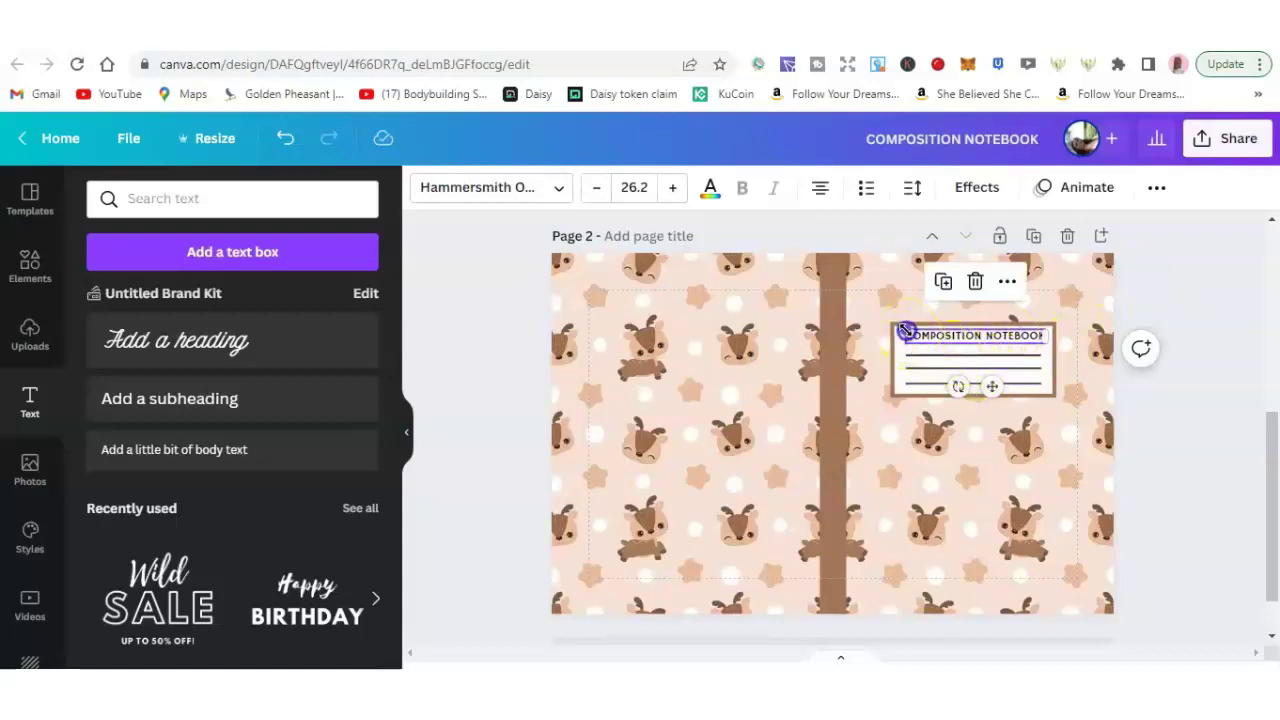
pyautogui.moveTo(904, 330); pyautogui.dragTo(901, 328)
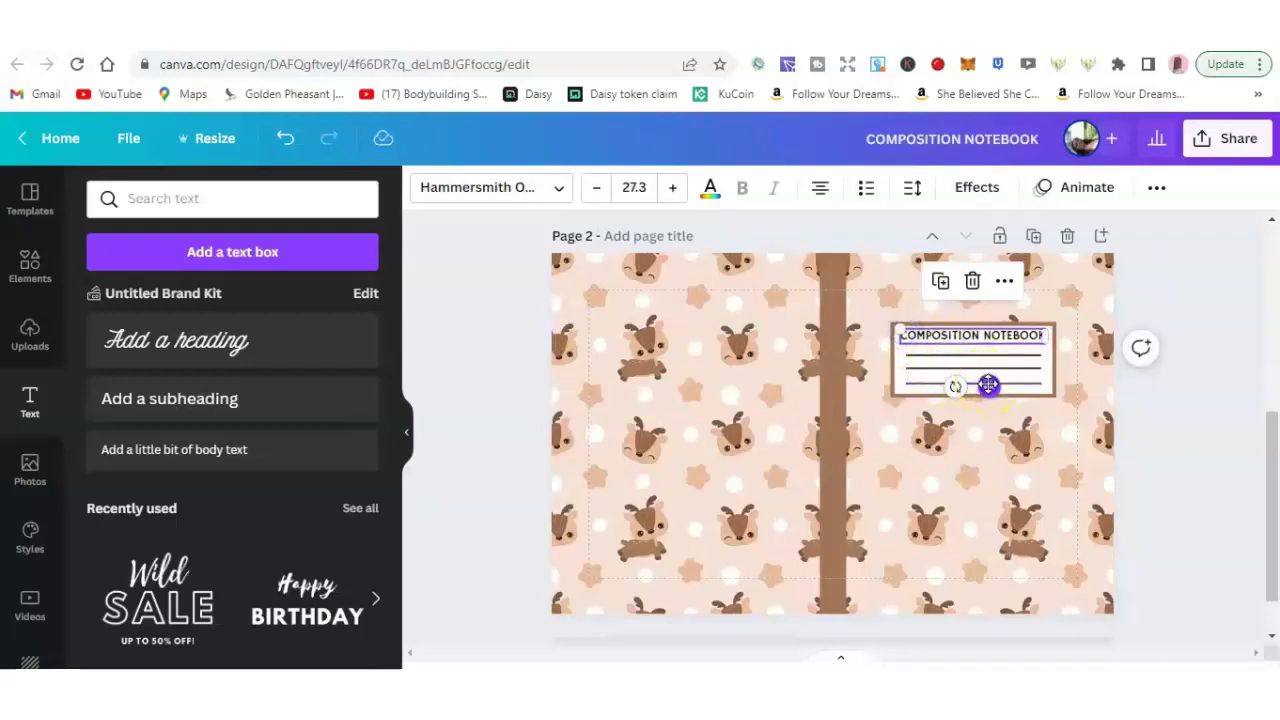
pyautogui.moveTo(990, 385); pyautogui.dragTo(990, 388)
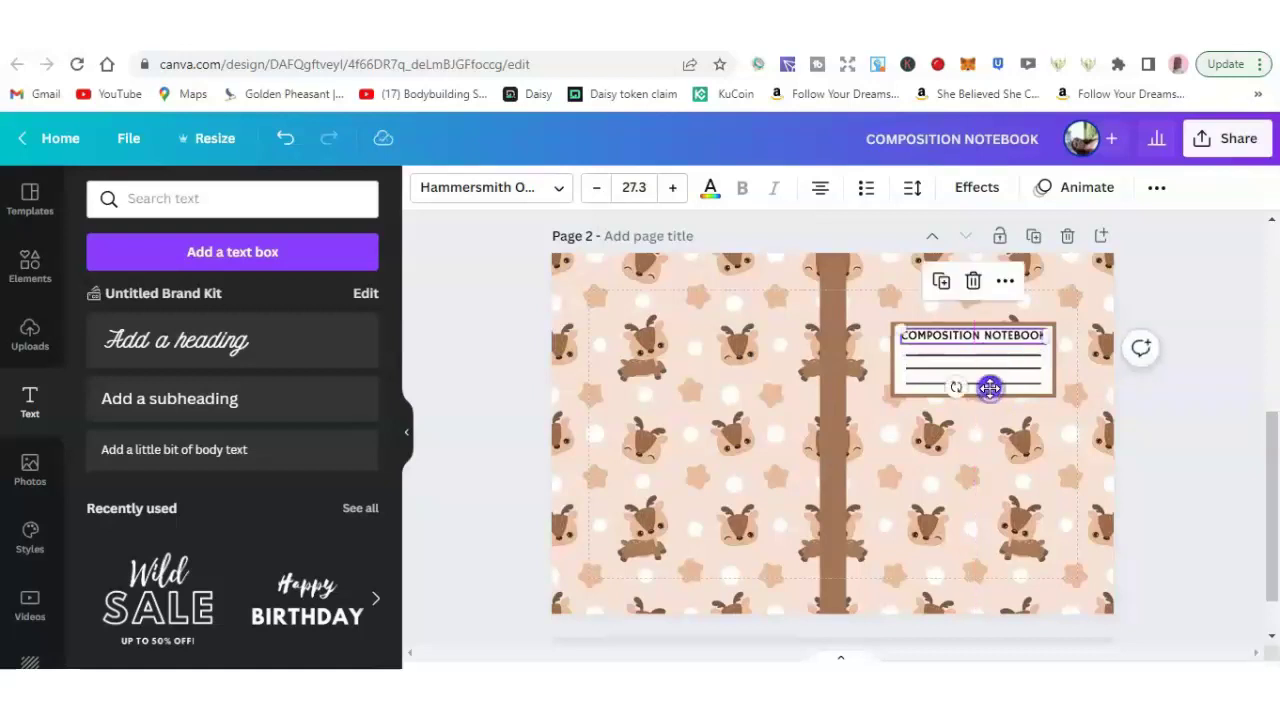
pyautogui.click(1238, 322)
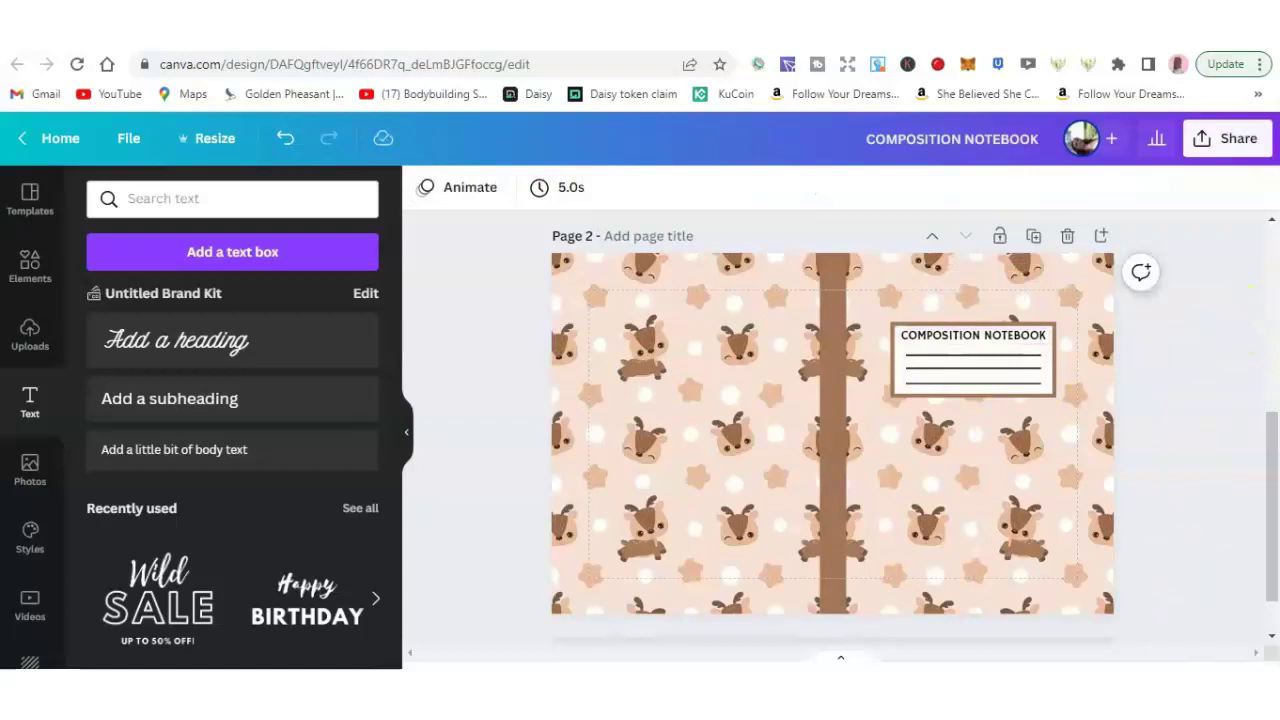
pyautogui.click(1240, 666)
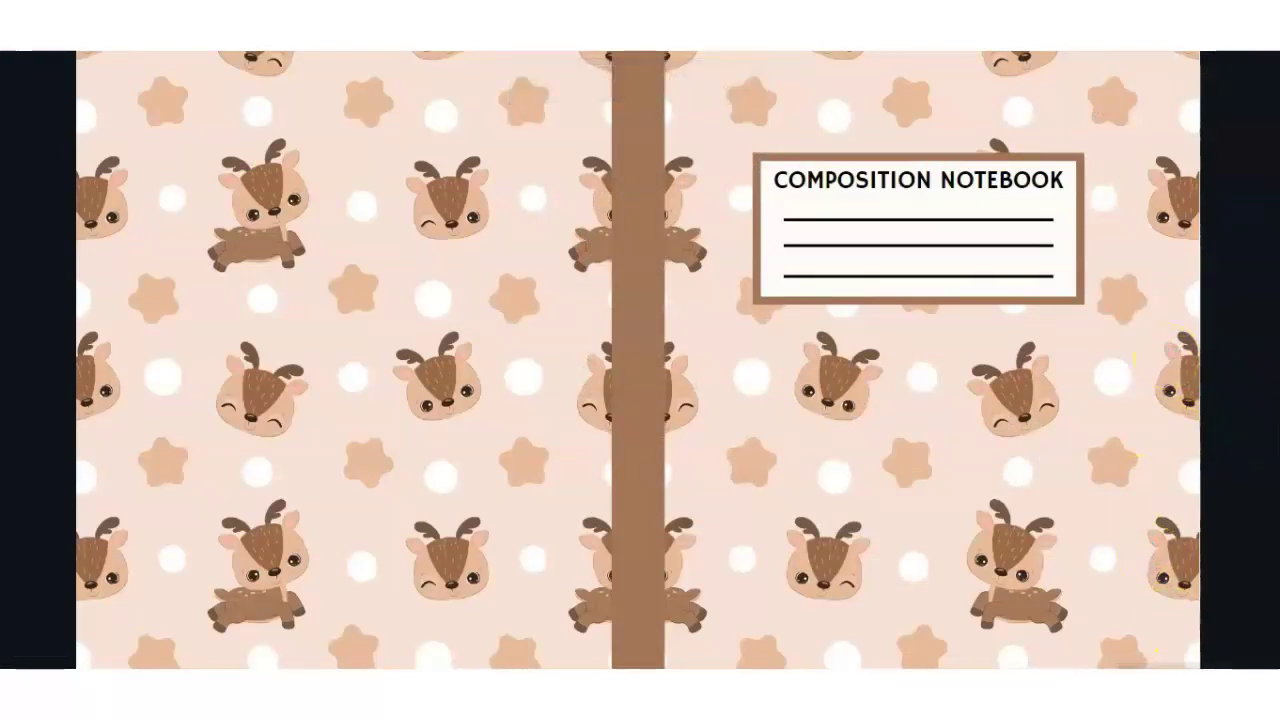
pyautogui.press('Escape')
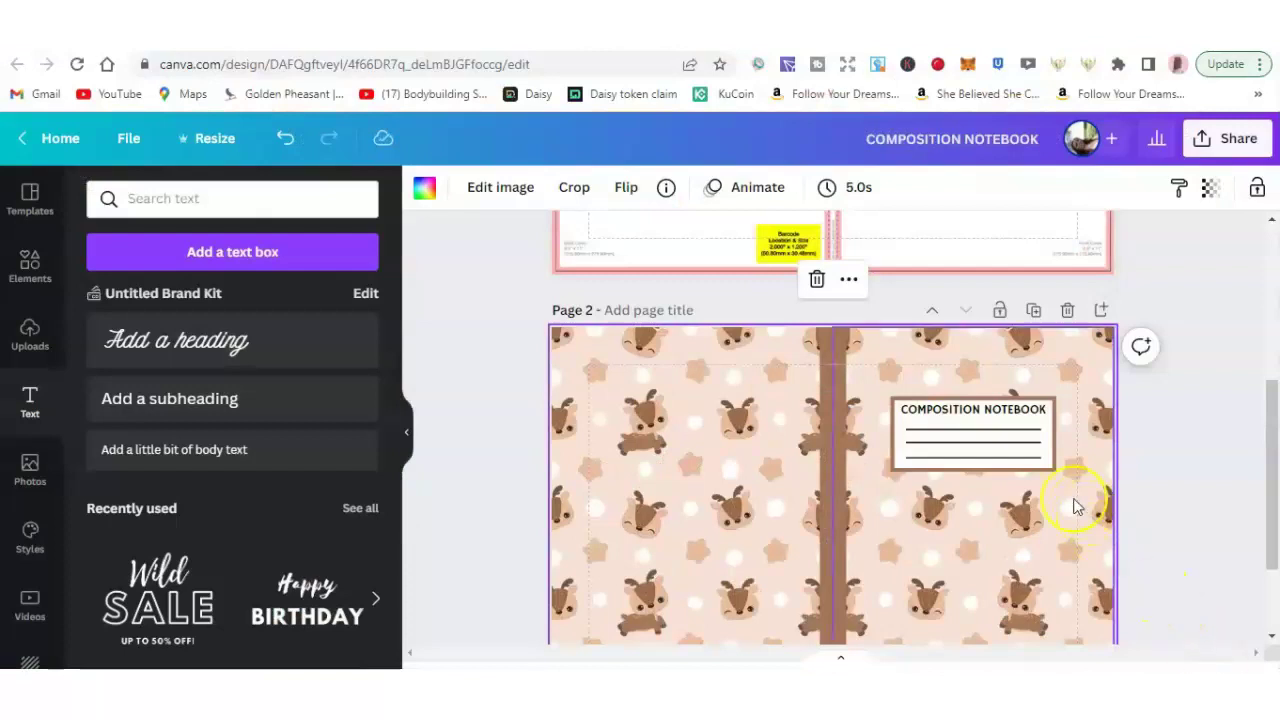
# - Reduce the title to size 26.4 and shift it slightly left within the label box
pyautogui.moveTo(1012, 416); pyautogui.dragTo(906, 407)
pyautogui.click(988, 422)
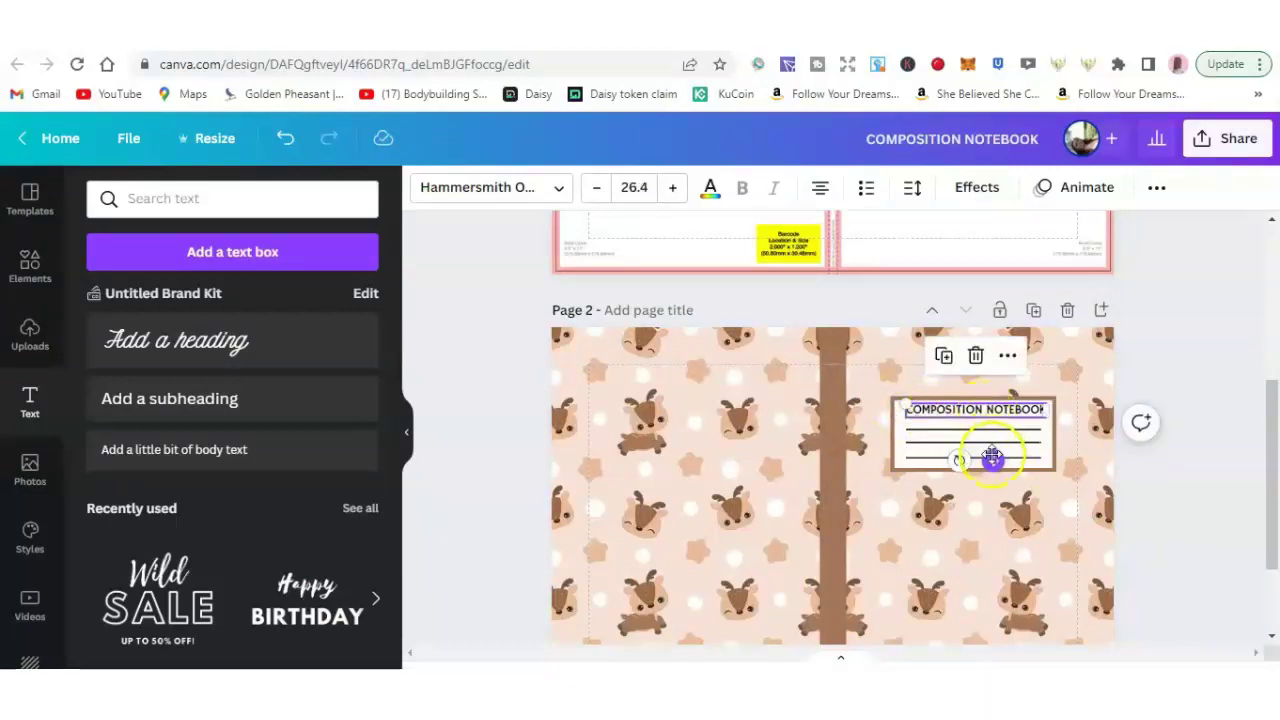
pyautogui.moveTo(989, 460); pyautogui.dragTo(986, 460)
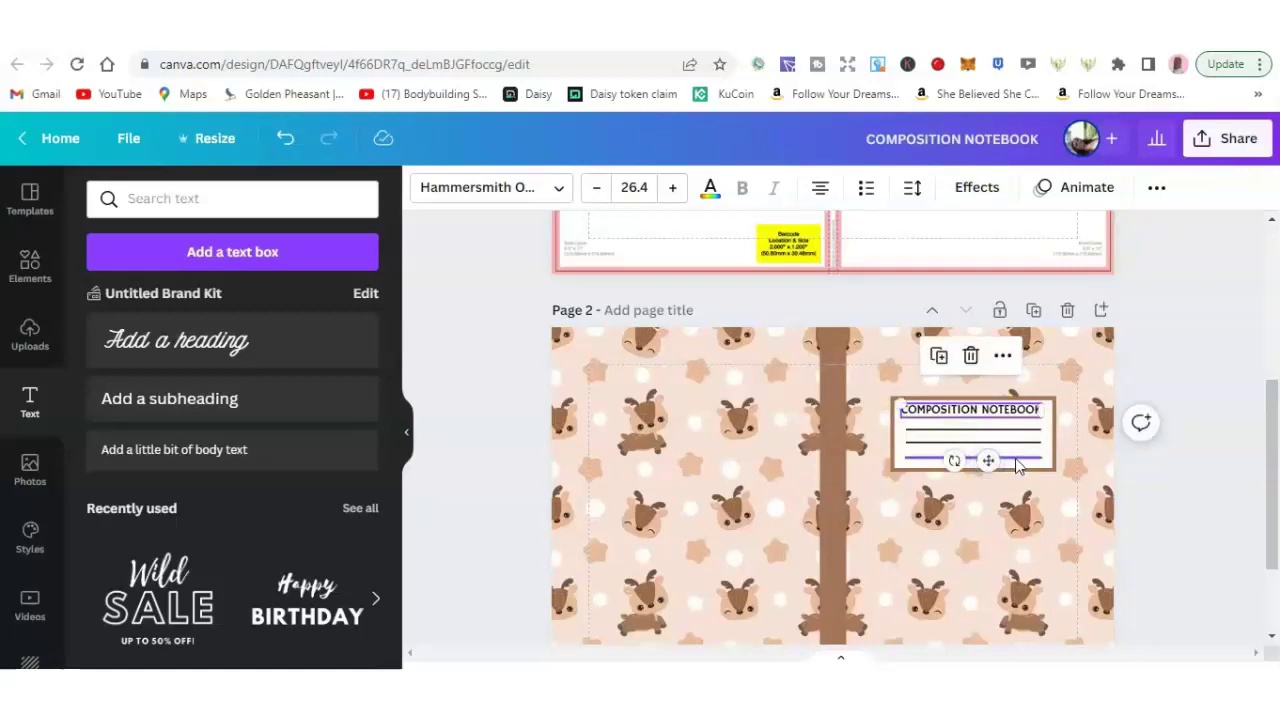
# - Move the lowest line up slightly to even out the line spacing, and preview the cover full screen
pyautogui.click(1016, 462)
pyautogui.moveTo(994, 491); pyautogui.dragTo(990, 502)
pyautogui.moveTo(990, 499); pyautogui.dragTo(990, 499)
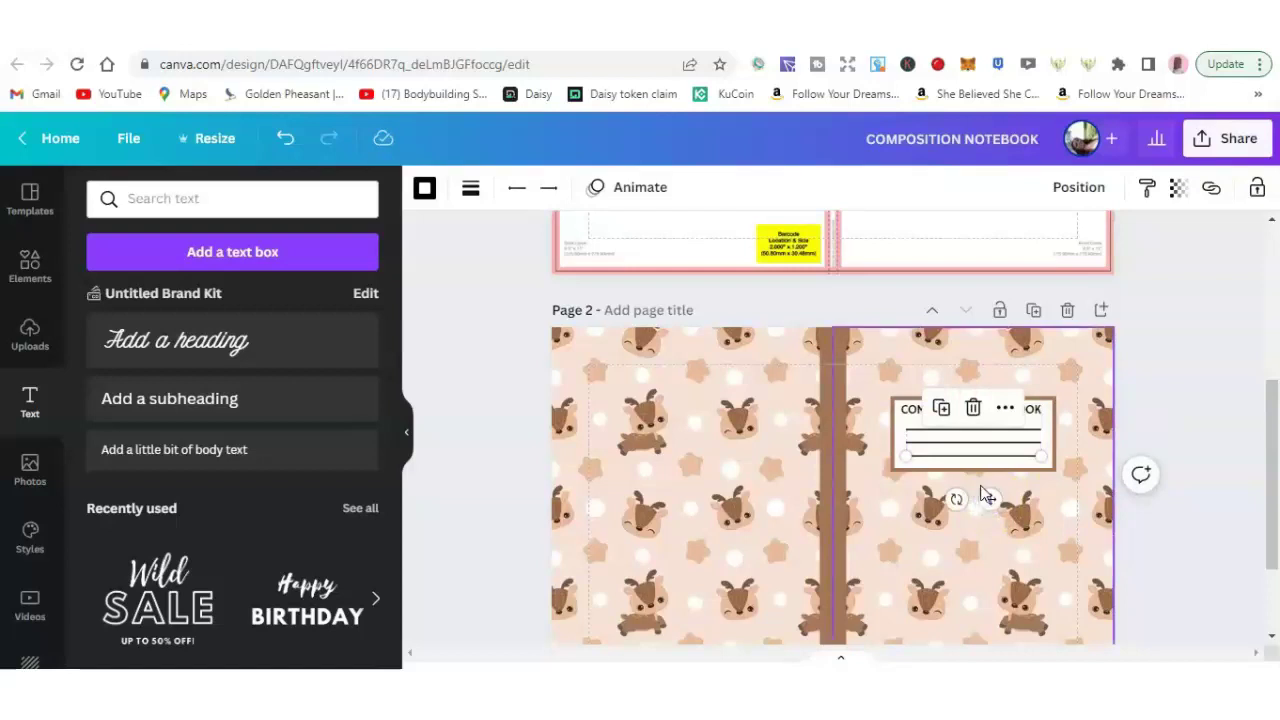
pyautogui.click(1162, 381)
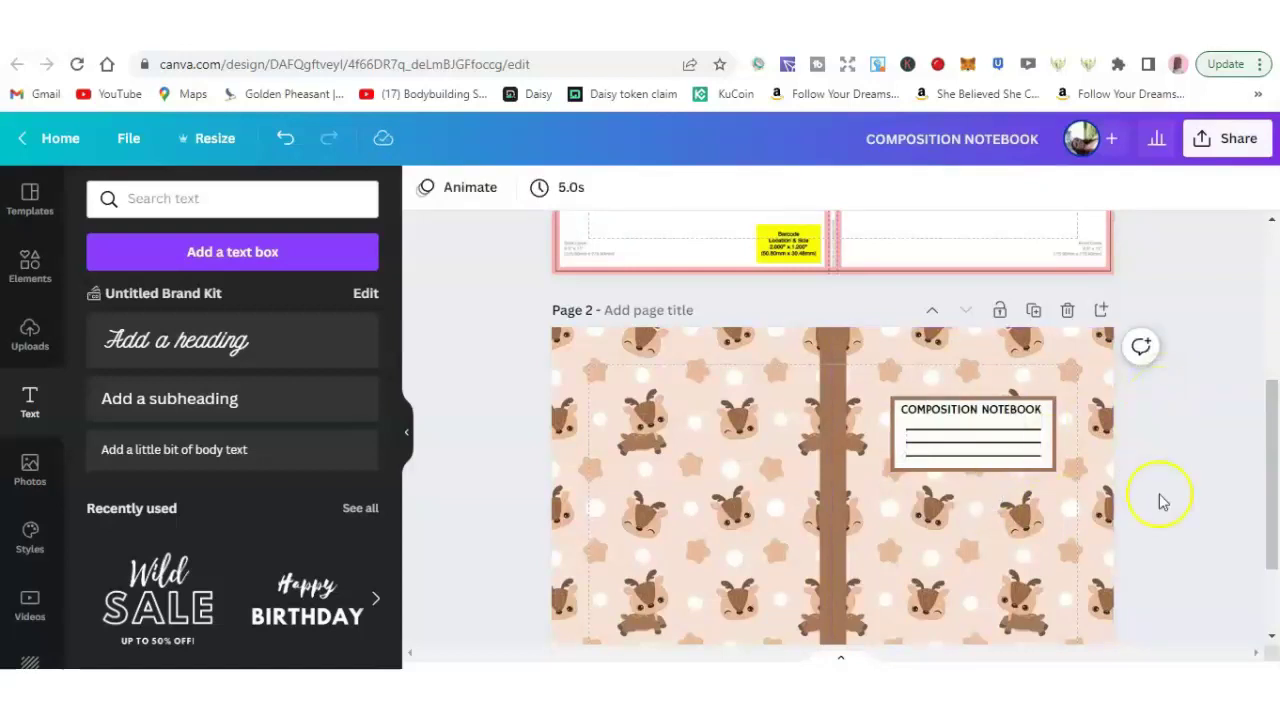
pyautogui.click(1240, 660)
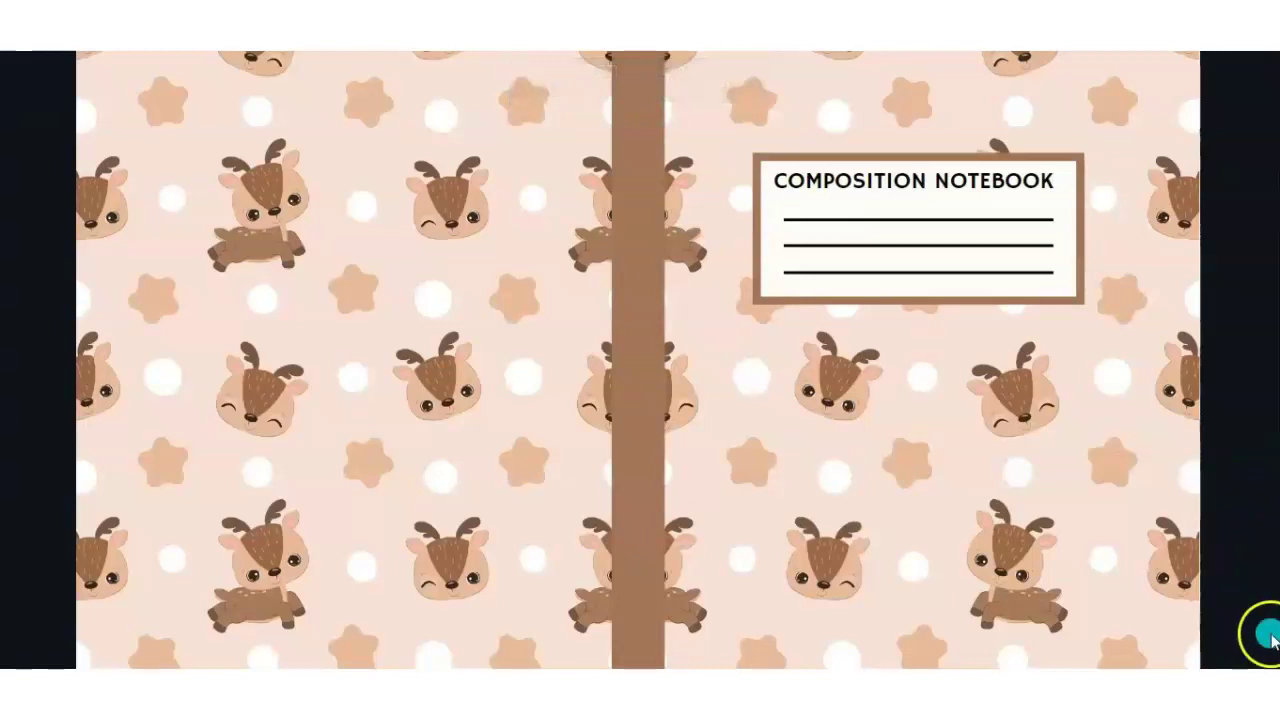
pyautogui.press('Escape')
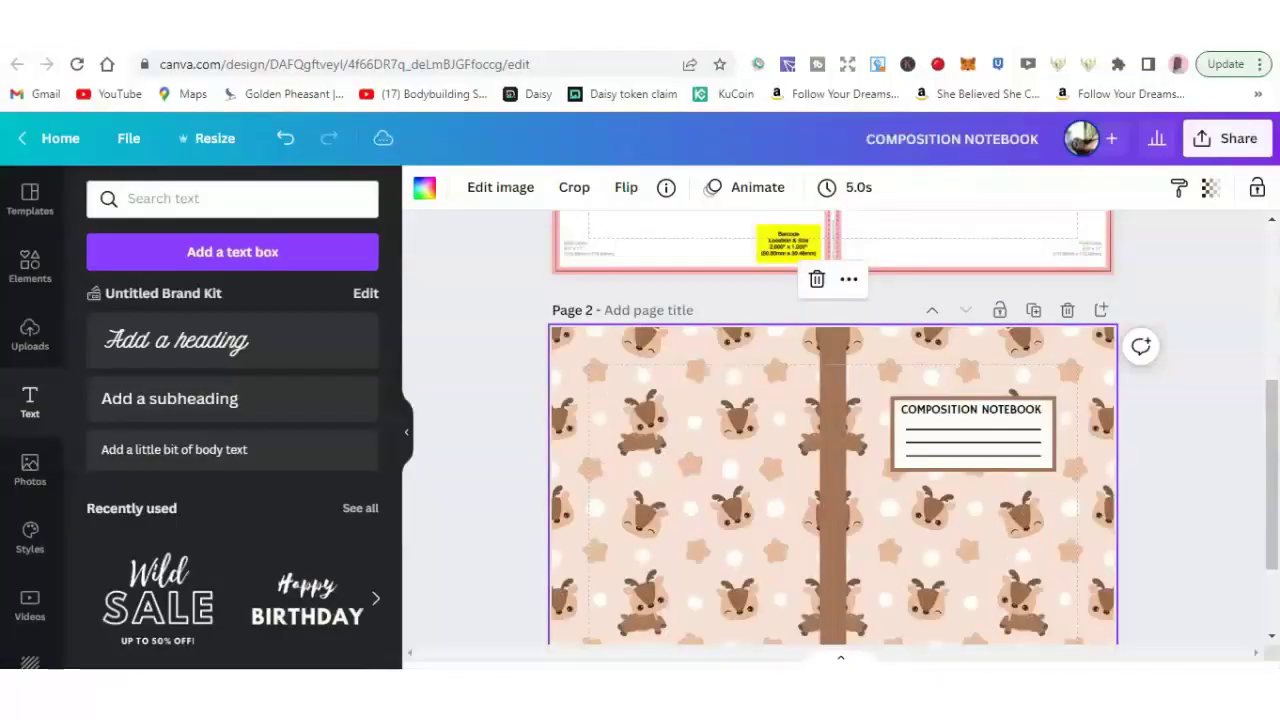
# - Try aligning the notebook title to the centre of the page, and undo the alignment
pyautogui.doubleClick(1020, 412)
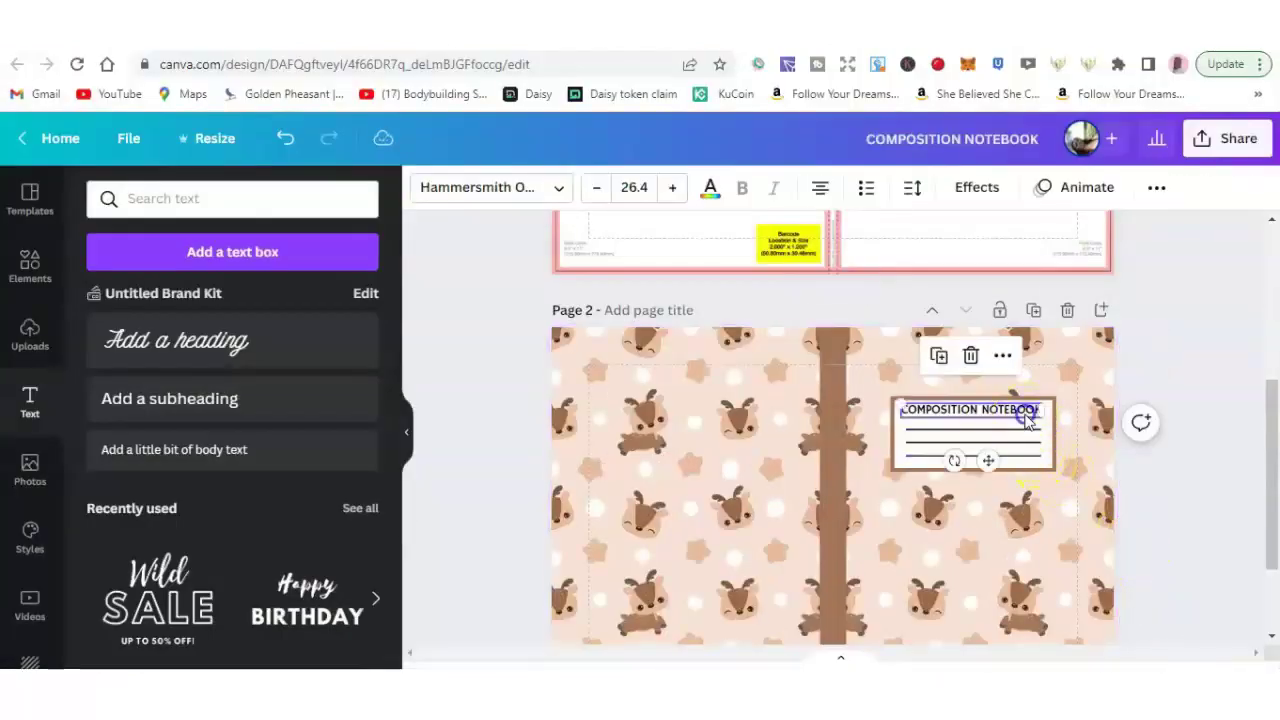
pyautogui.click(1156, 189)
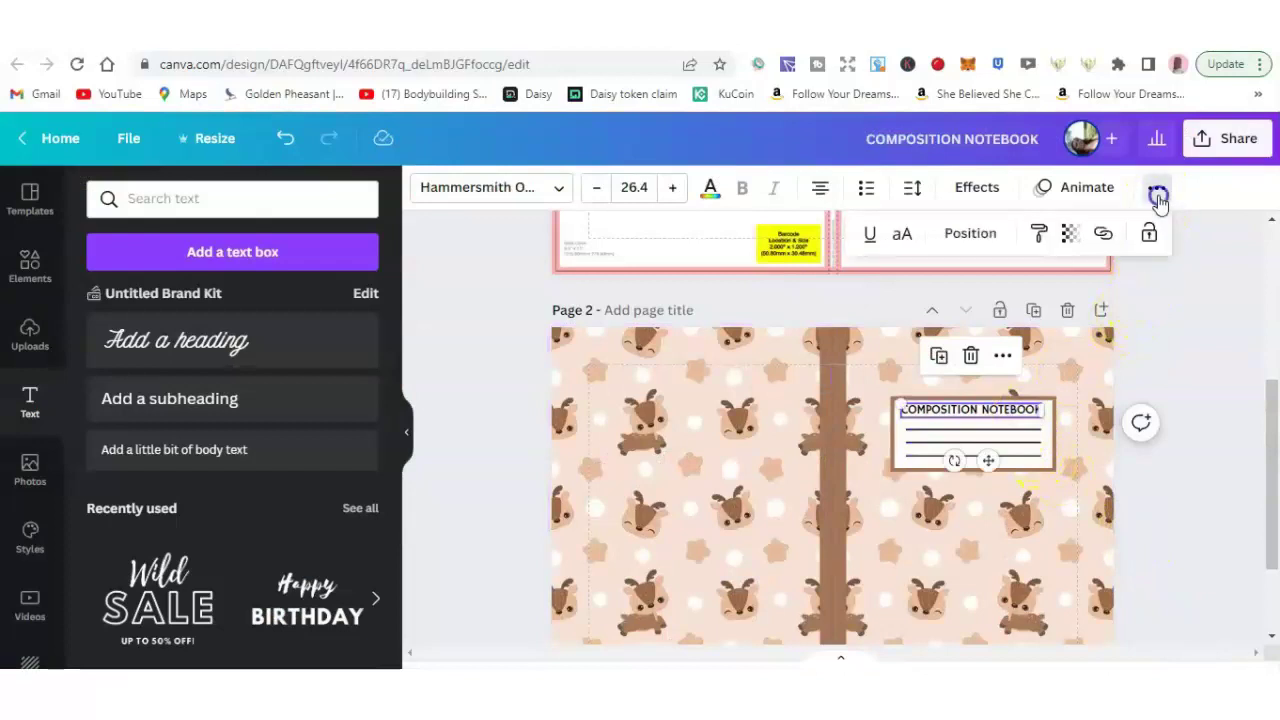
pyautogui.click(972, 236)
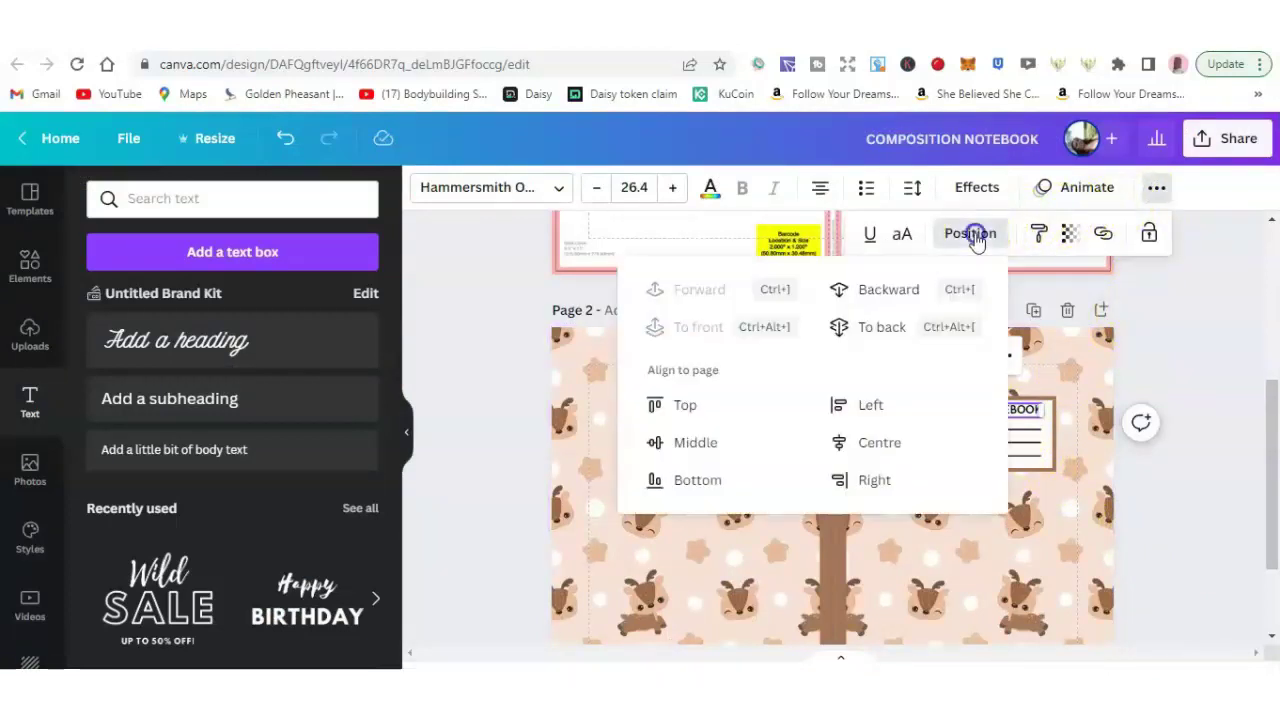
pyautogui.click(882, 443)
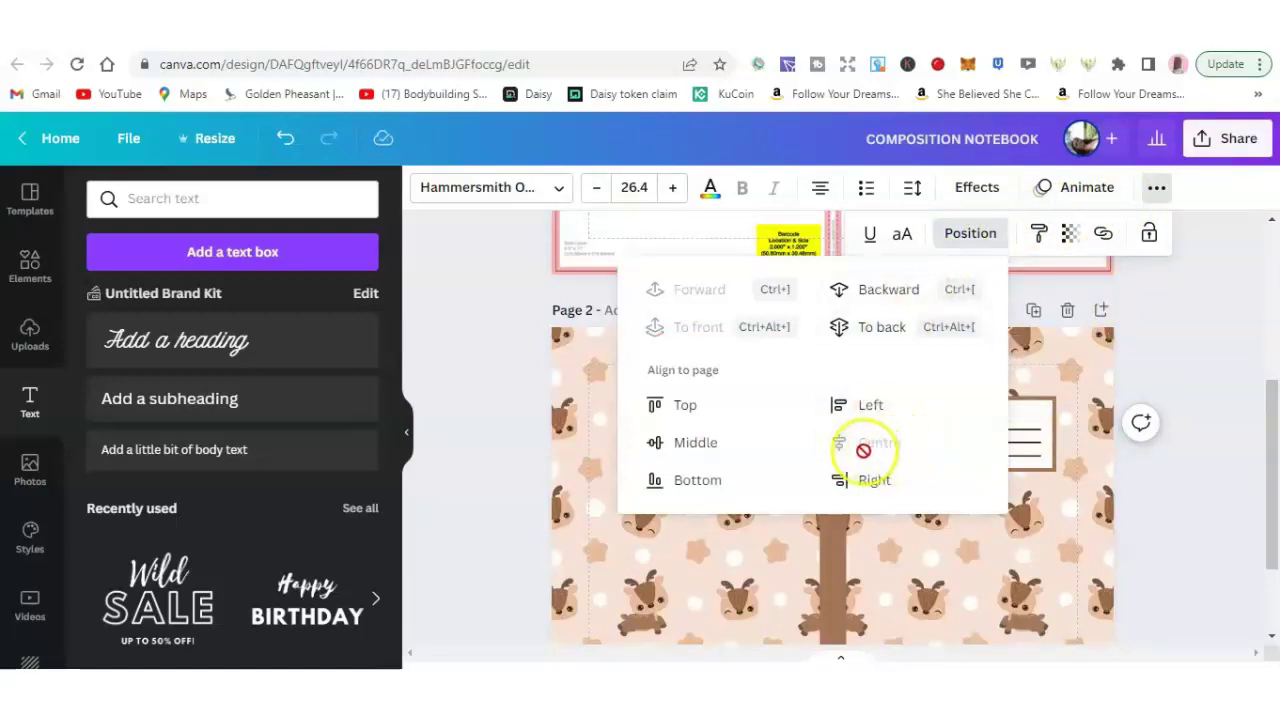
pyautogui.click(1161, 358)
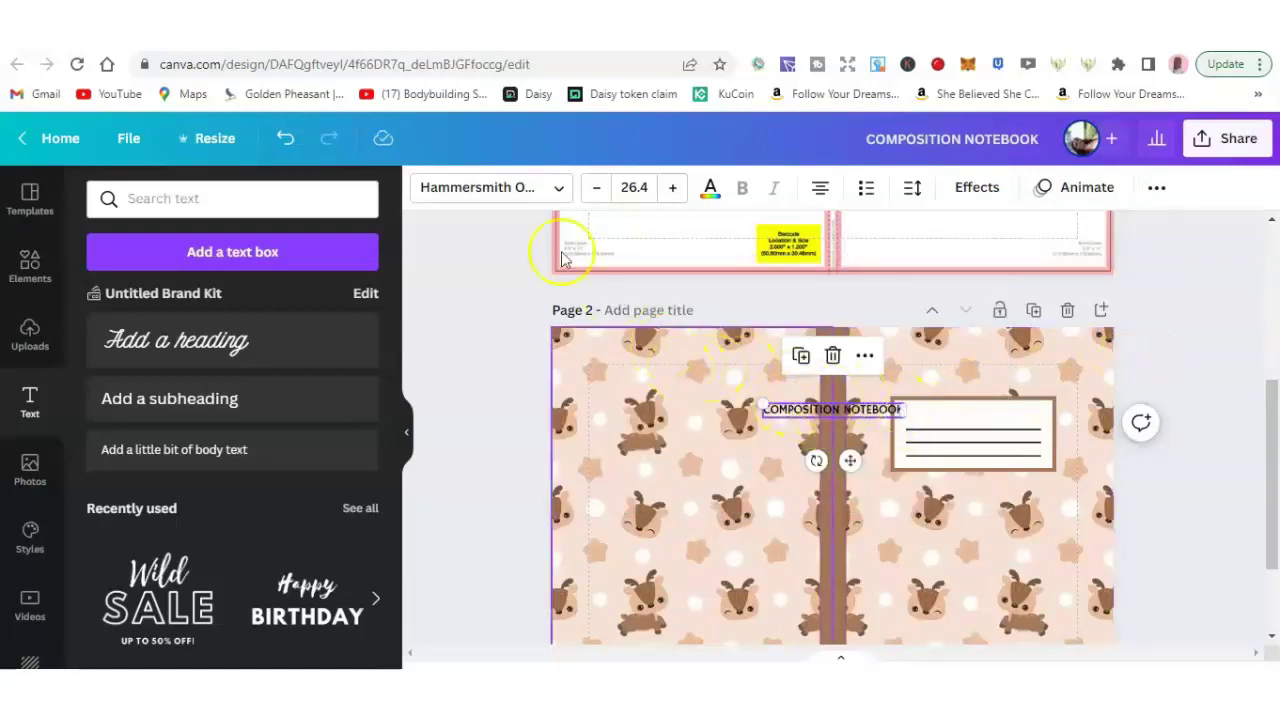
pyautogui.click(286, 140)
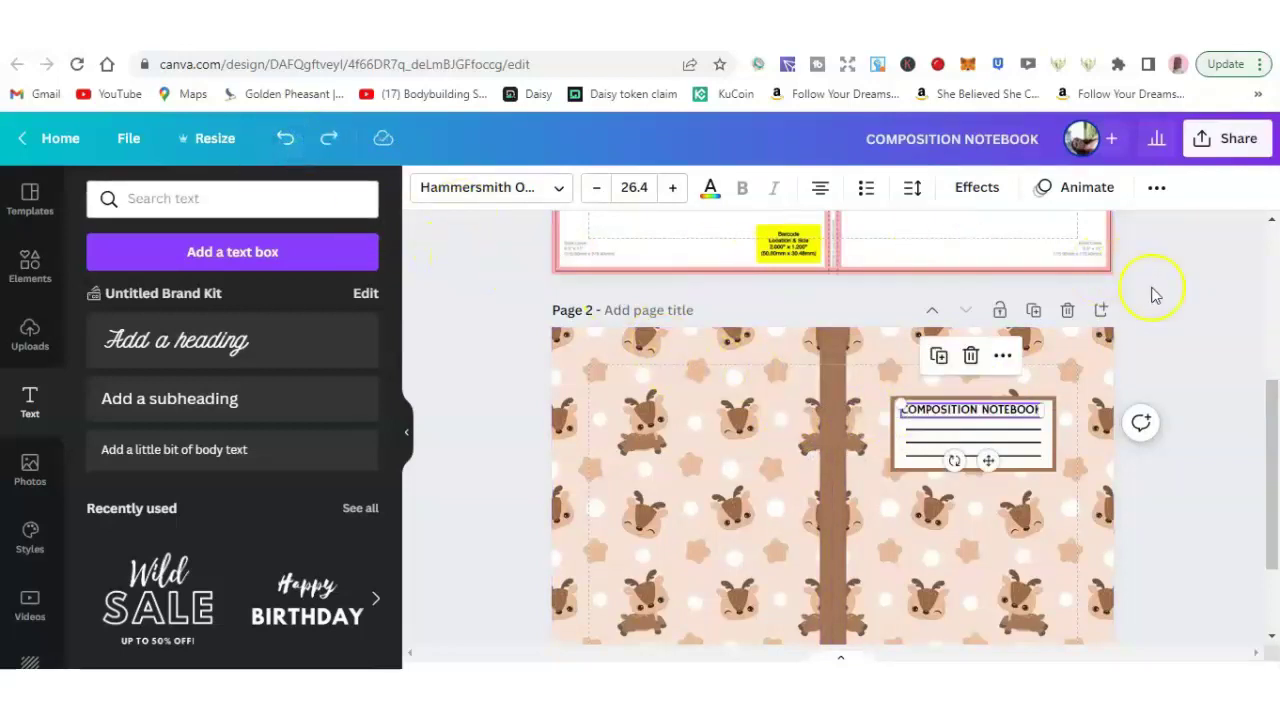
pyautogui.click(1187, 333)
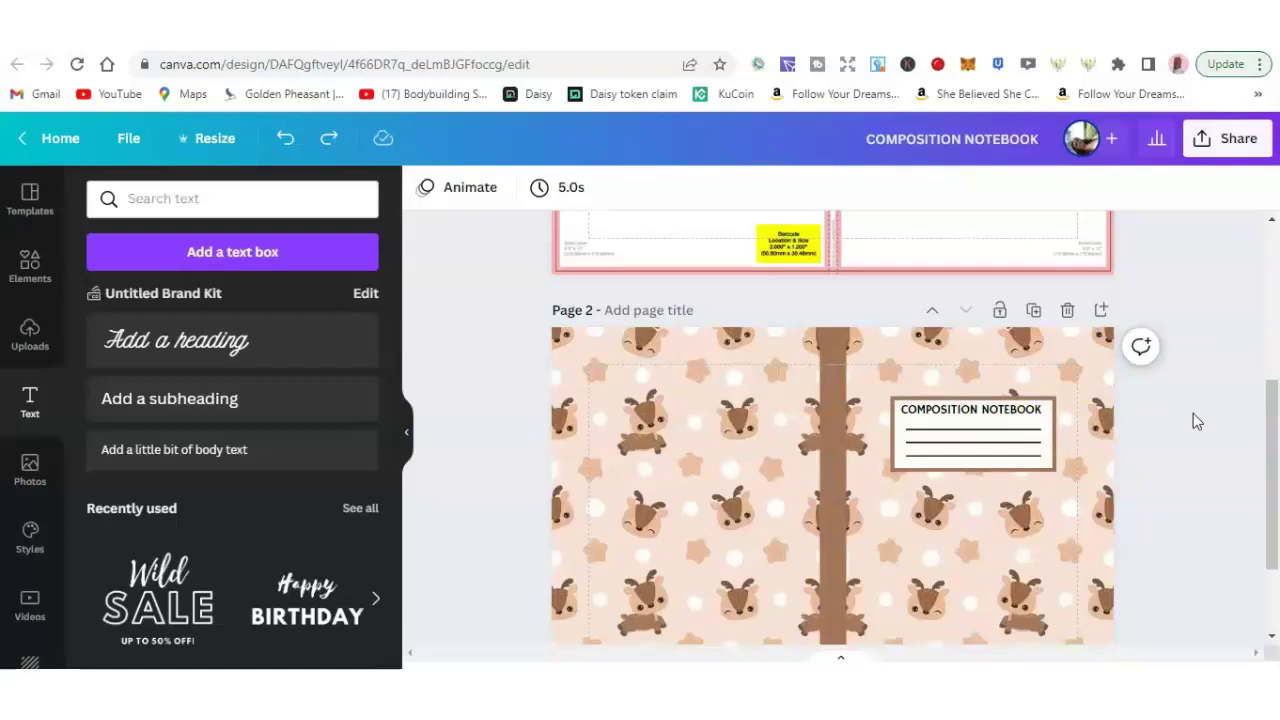
pyautogui.click(1000, 410)
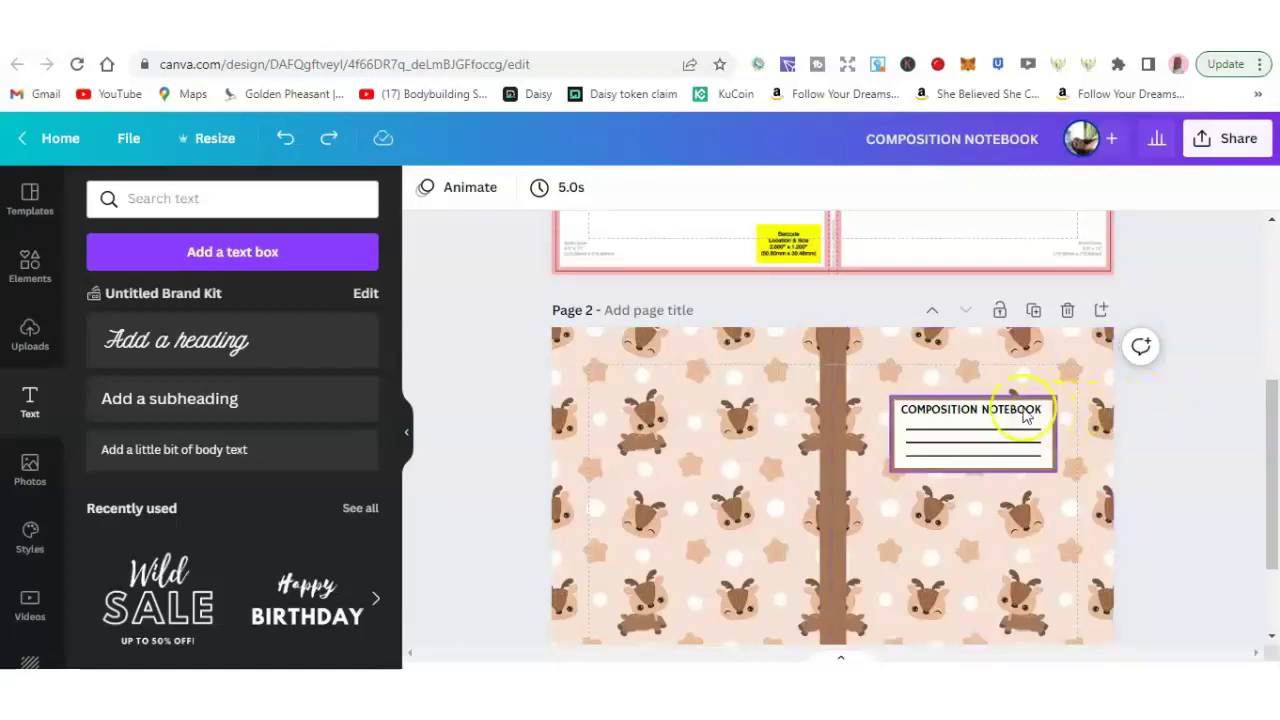
pyautogui.click(1037, 415)
pyautogui.click(1138, 424)
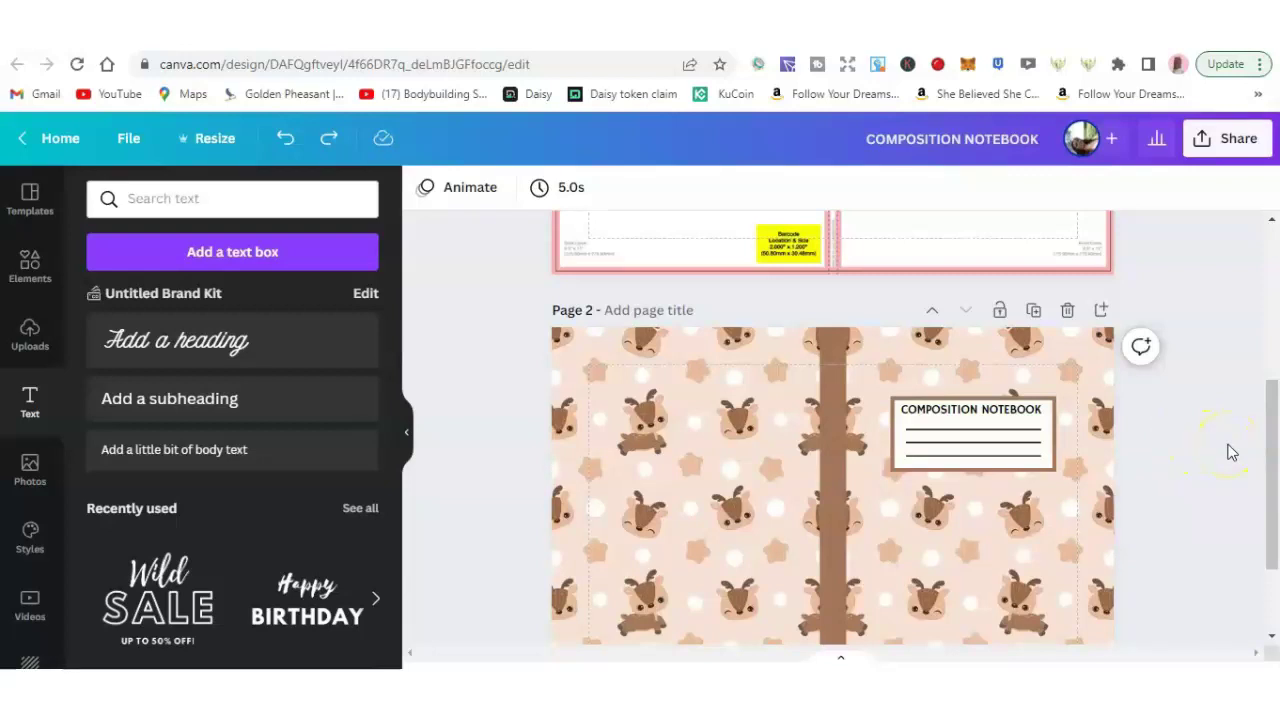
# - Delete the cover template and the faded background image beneath the back cover pattern, and restore the pattern to cover the full back half
pyautogui.click(607, 394)
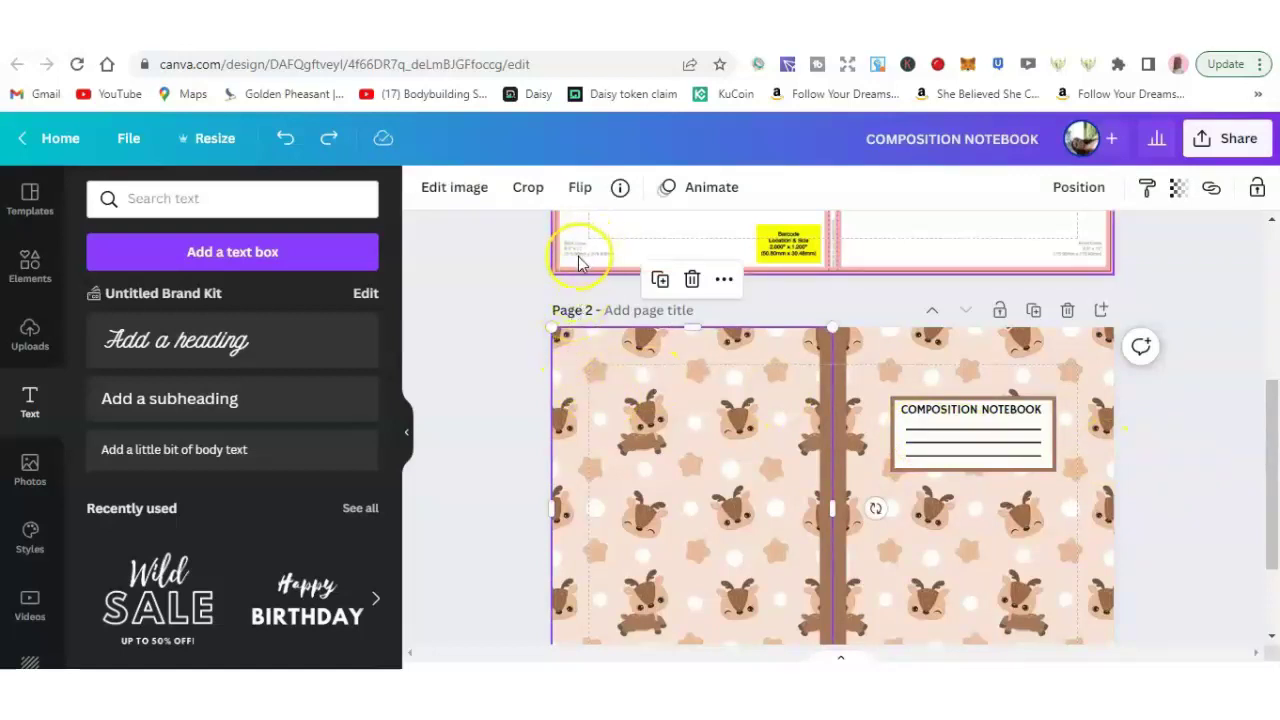
pyautogui.moveTo(554, 330); pyautogui.dragTo(587, 372)
pyautogui.click(586, 360)
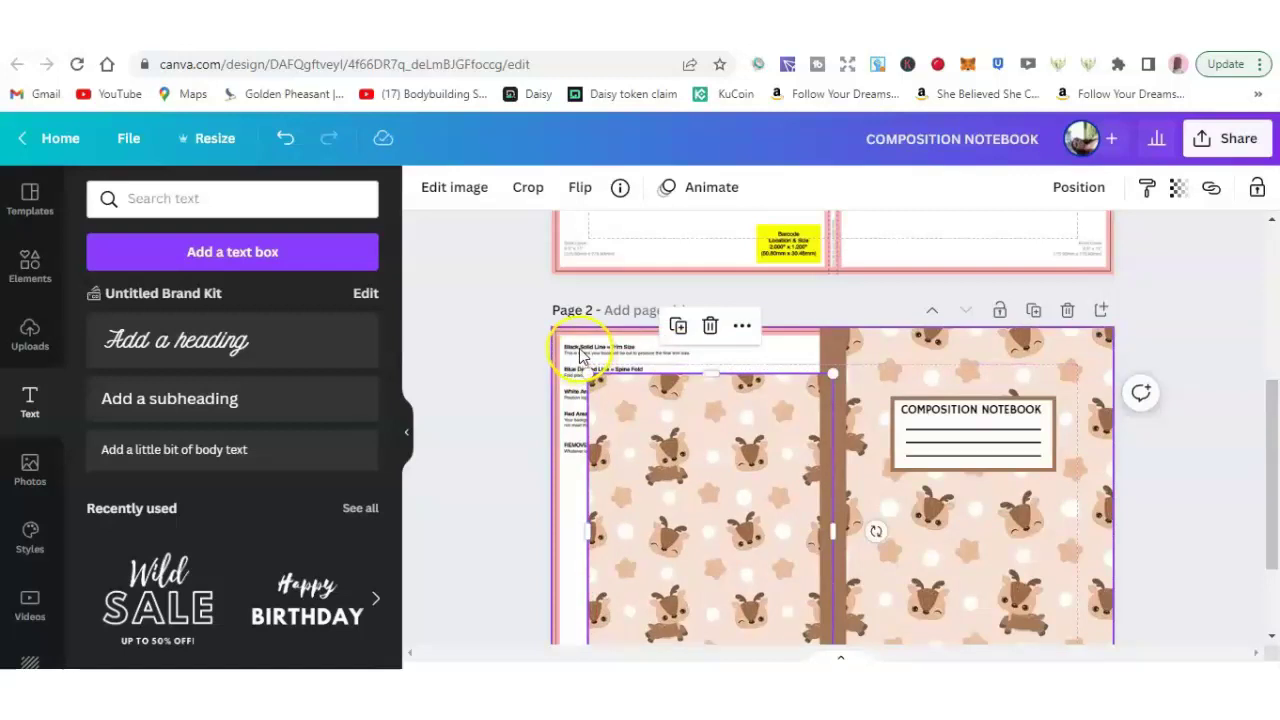
pyautogui.click(579, 354)
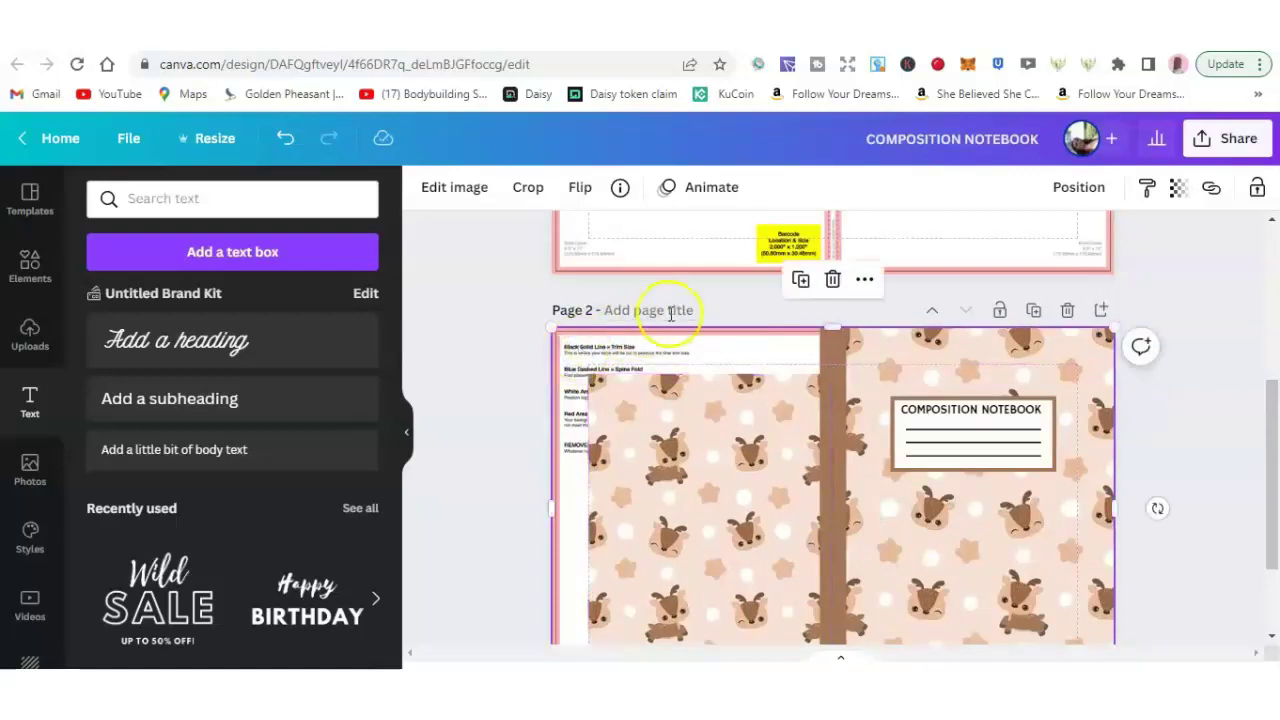
pyautogui.click(834, 281)
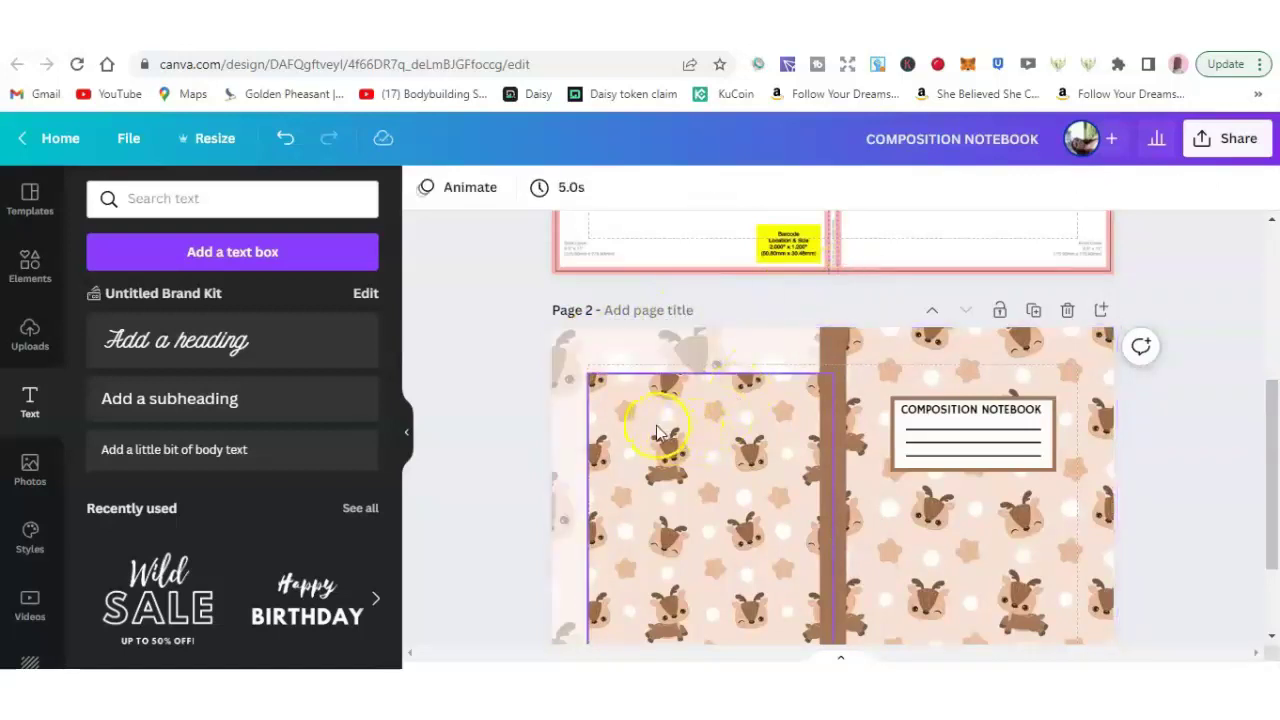
pyautogui.click(603, 354)
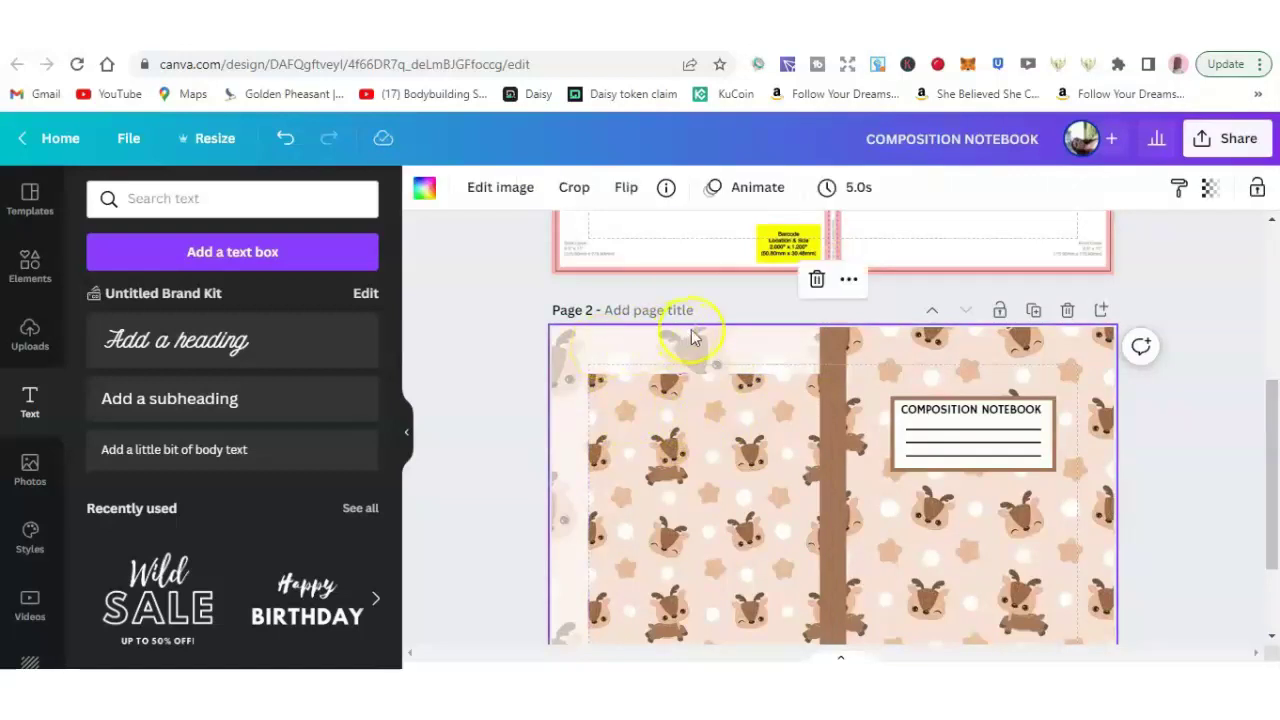
pyautogui.click(818, 281)
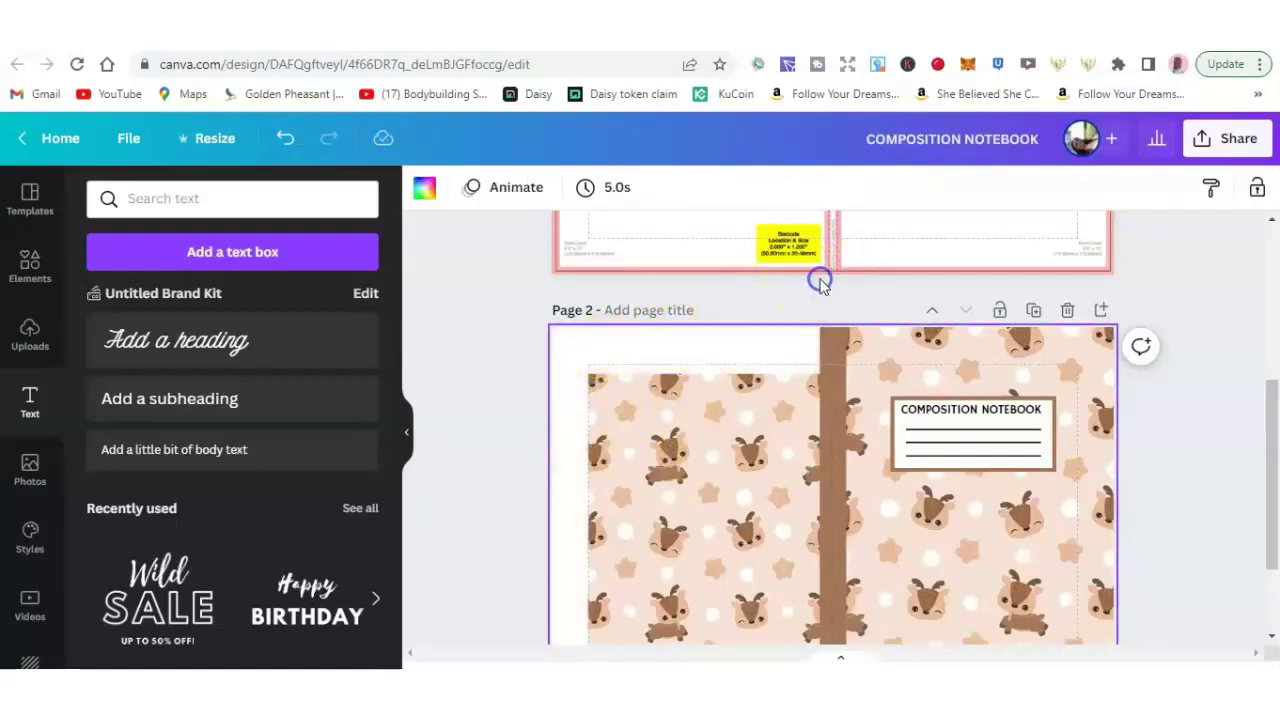
pyautogui.click(670, 440)
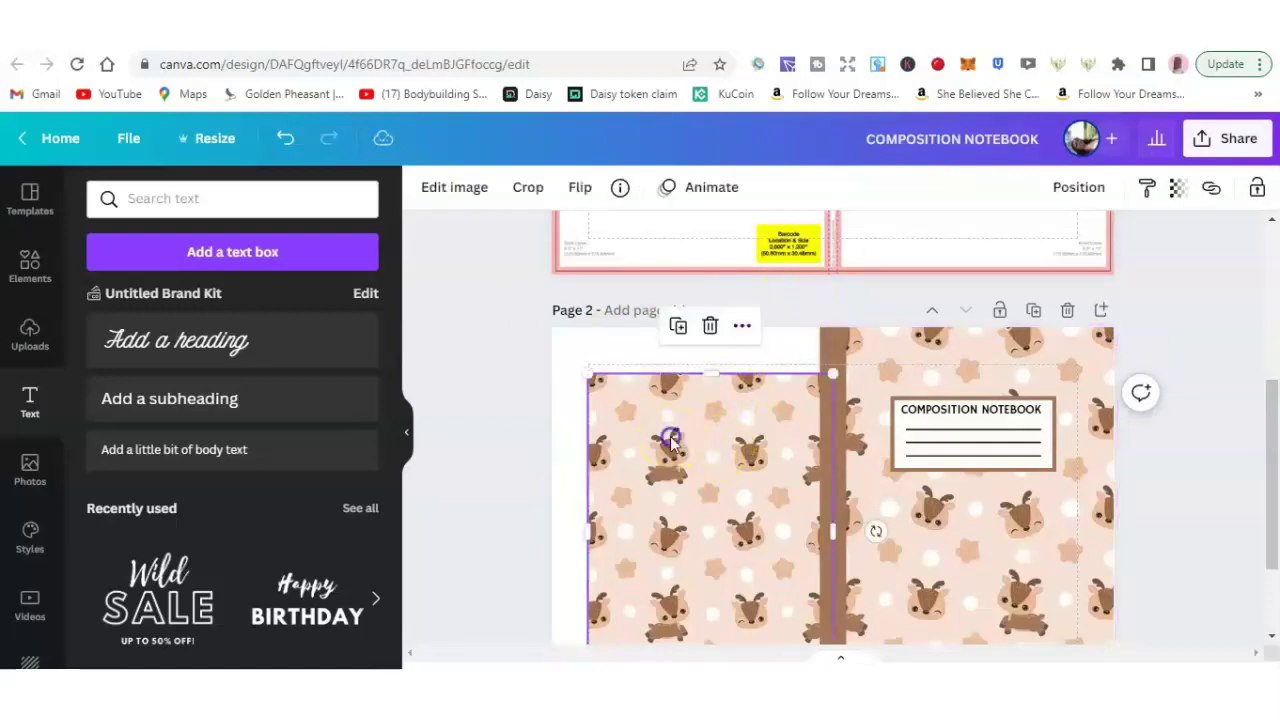
pyautogui.moveTo(590, 375); pyautogui.dragTo(551, 336)
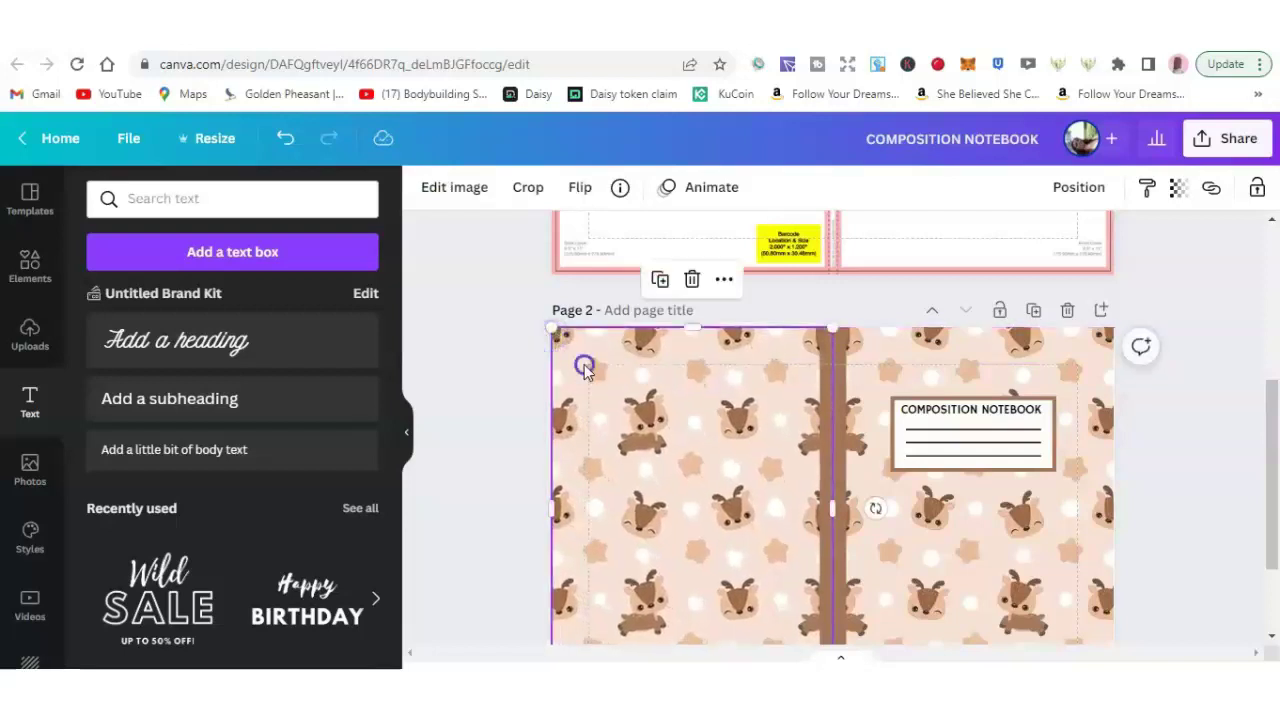
# - Shrink the front cover pattern to check for leftover layers beneath it, and enlarge it back to 8.8 by 11.3
pyautogui.click(1027, 366)
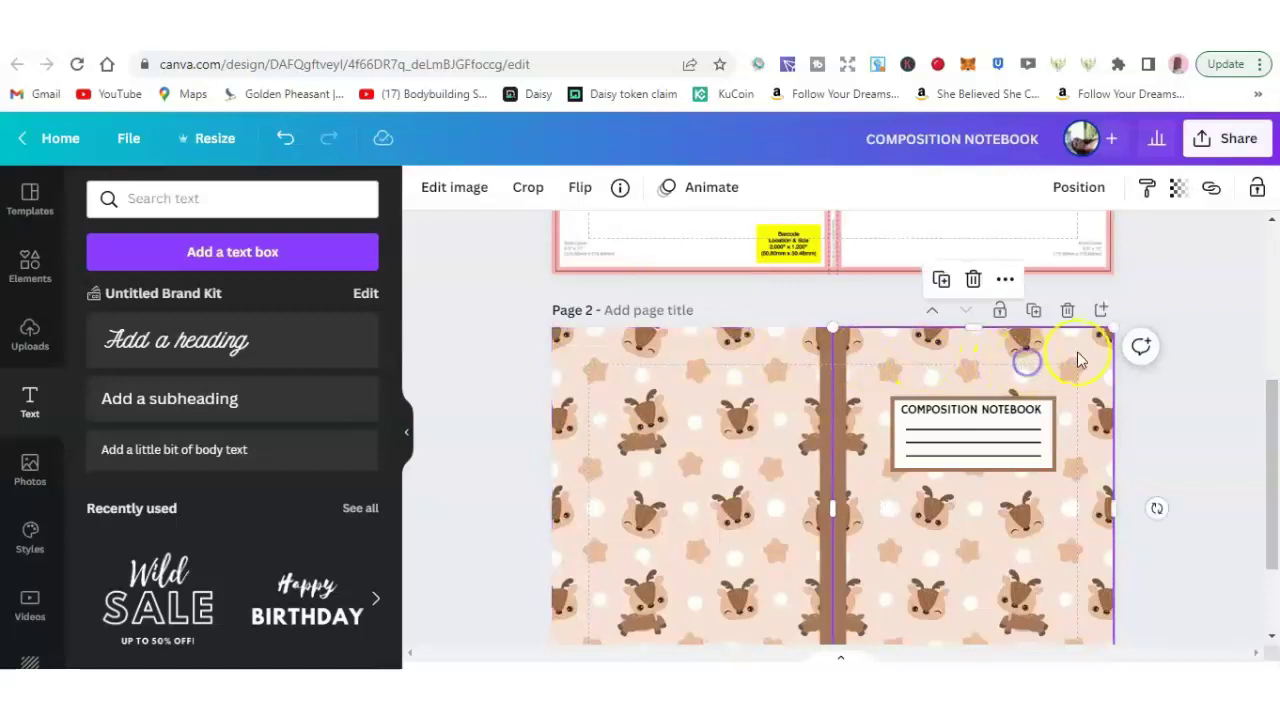
pyautogui.moveTo(1112, 328); pyautogui.dragTo(1085, 365)
pyautogui.click(1097, 348)
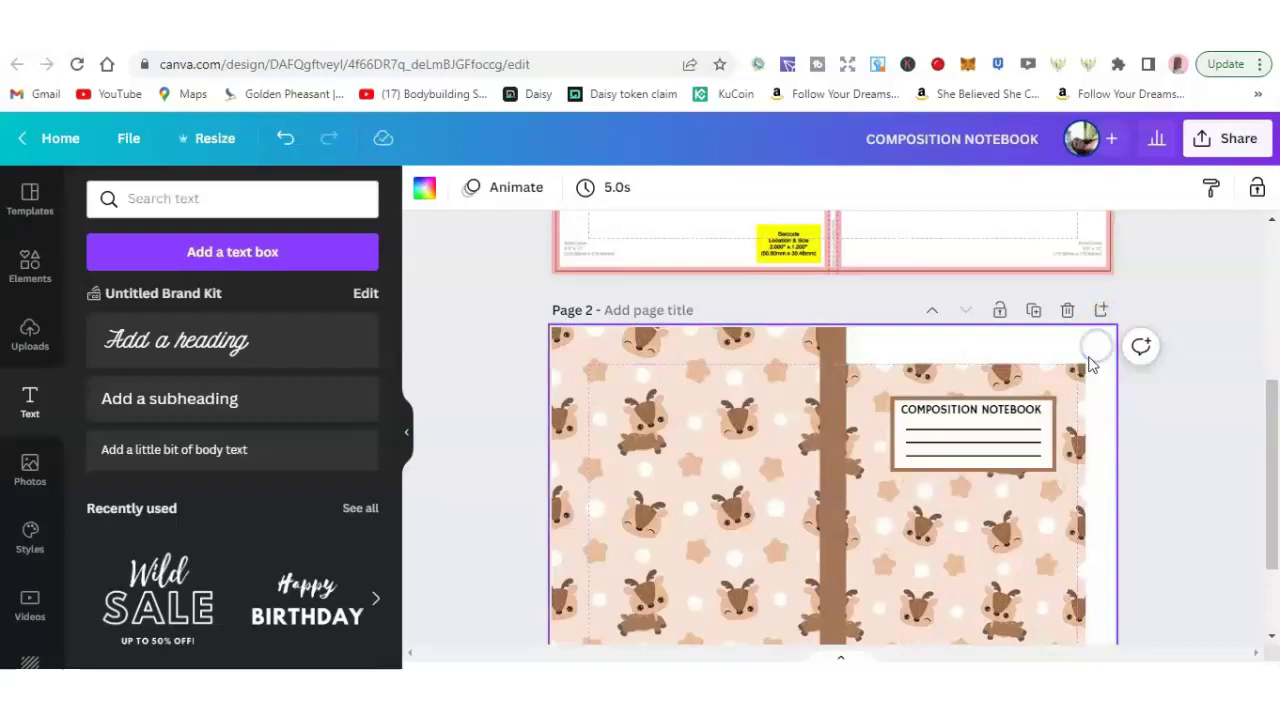
pyautogui.click(1074, 374)
pyautogui.moveTo(1083, 366); pyautogui.dragTo(1117, 334)
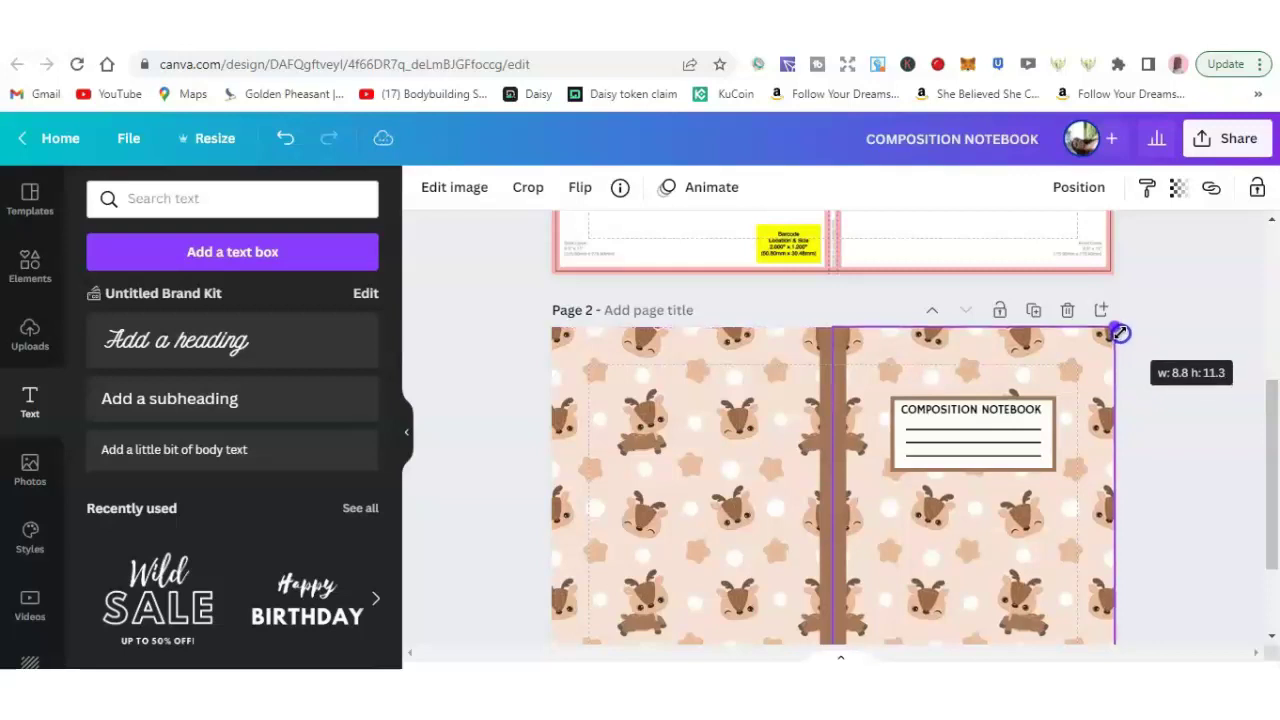
pyautogui.click(1175, 308)
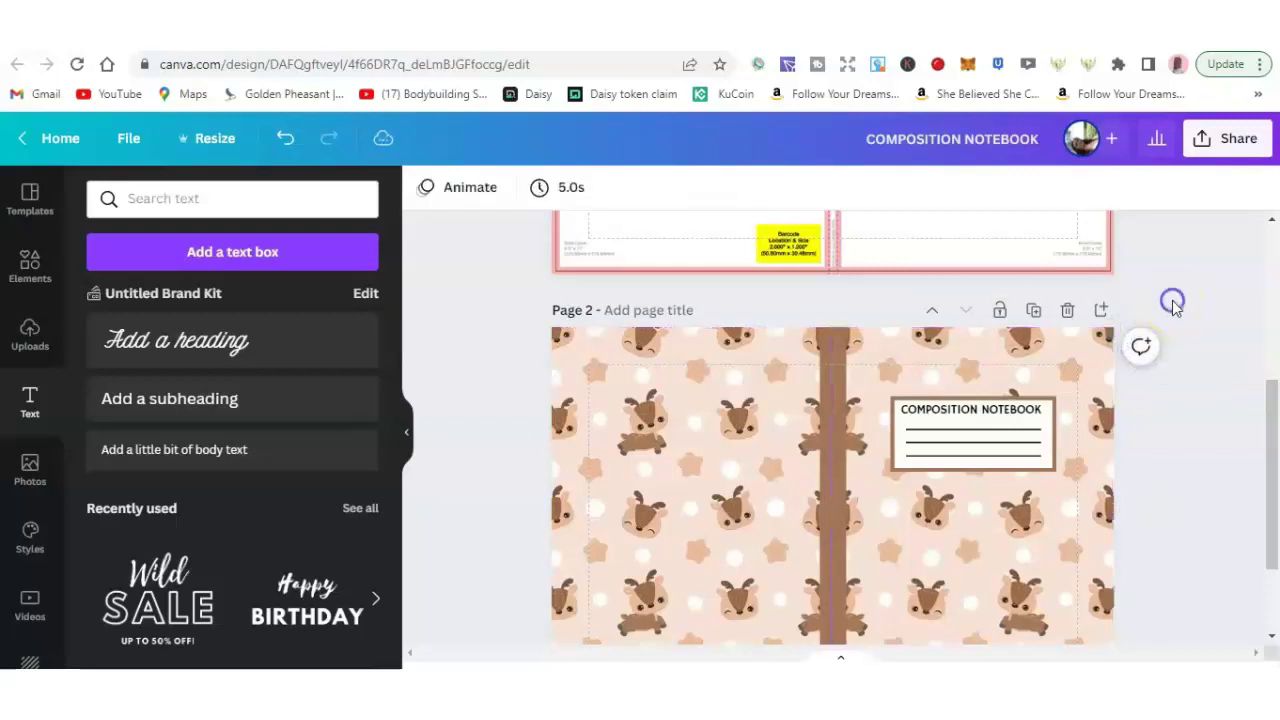
# - Fit the brown spine strip to the top and bottom edges of page 2
pyautogui.click(836, 360)
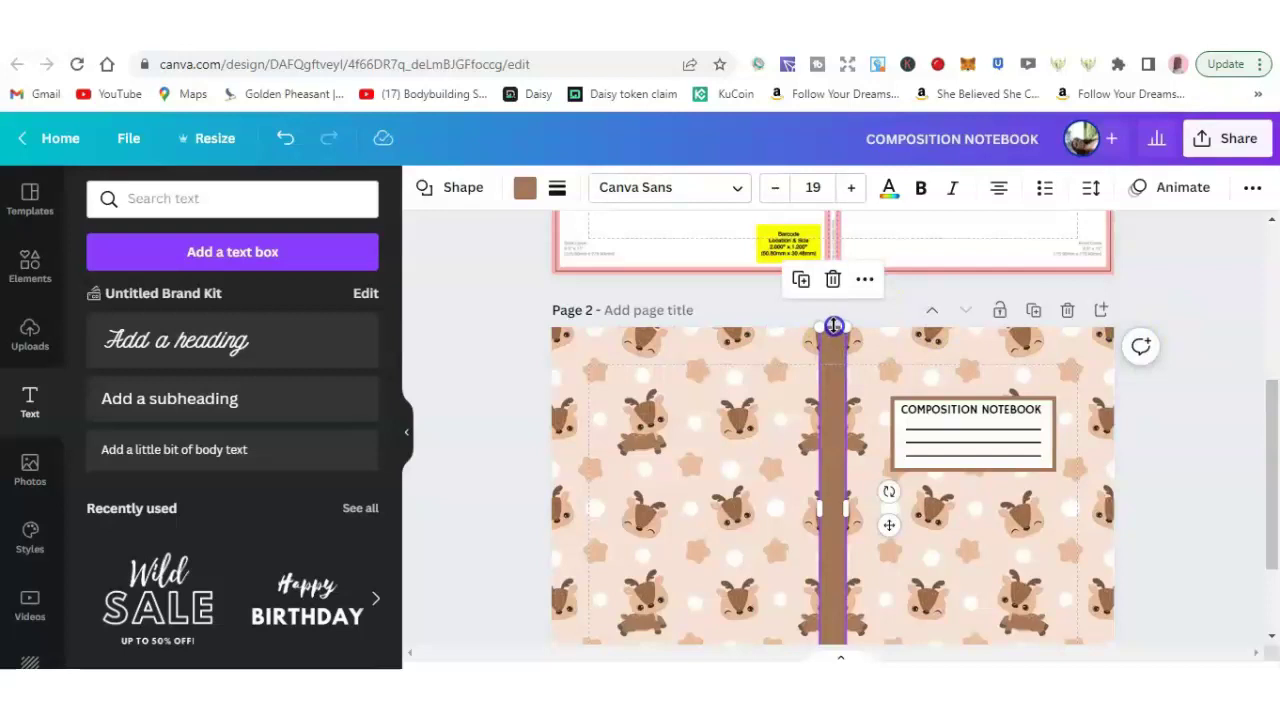
pyautogui.moveTo(835, 325); pyautogui.dragTo(833, 326)
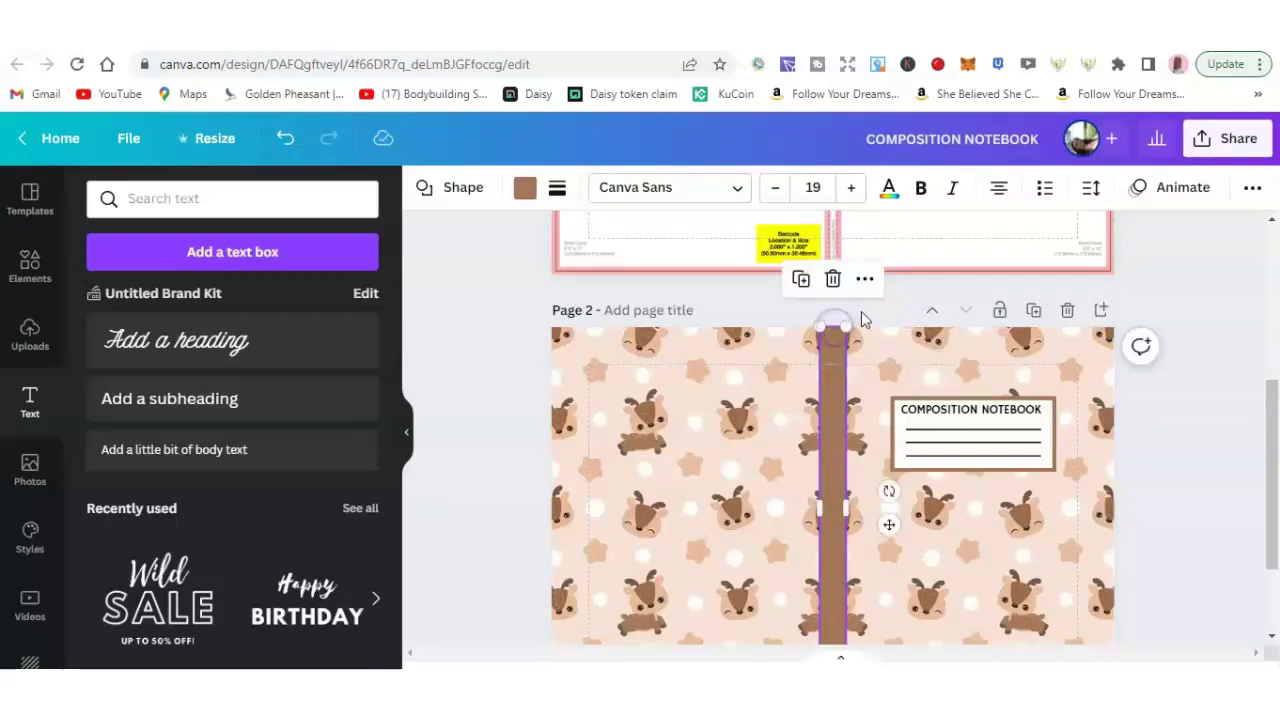
pyautogui.click(930, 287)
pyautogui.moveTo(1271, 436); pyautogui.dragTo(1272, 500)
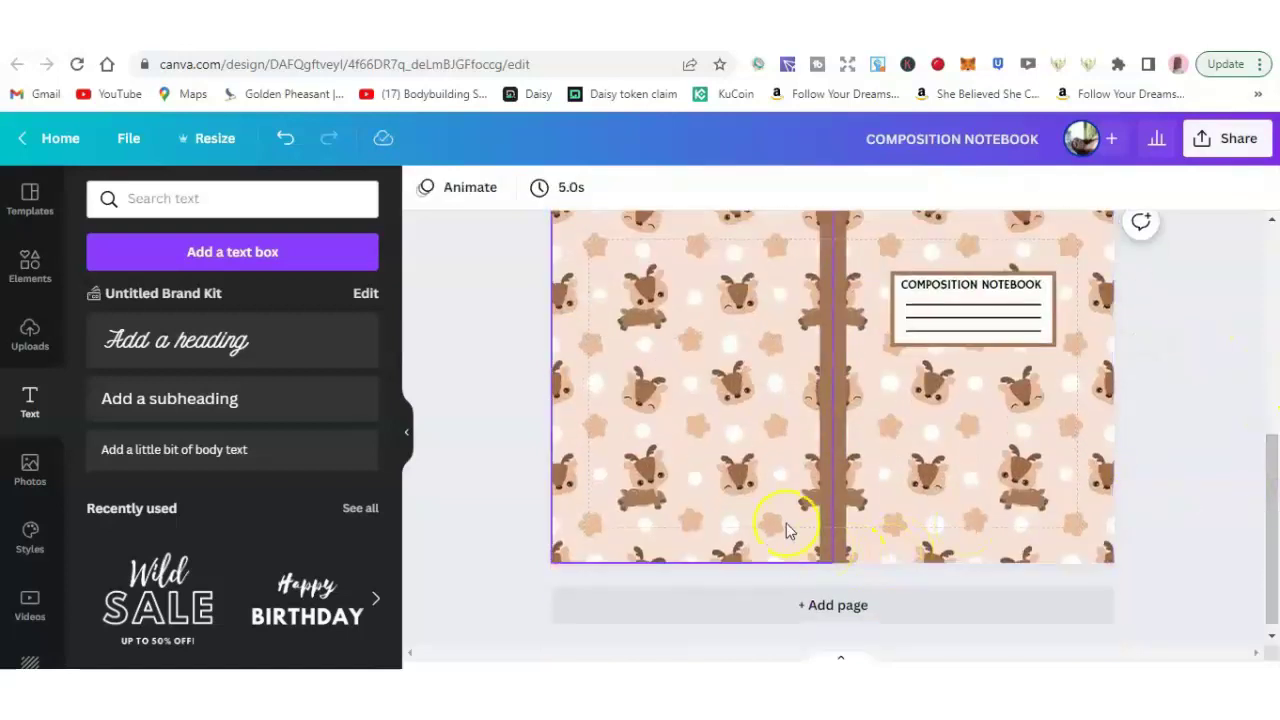
pyautogui.click(827, 533)
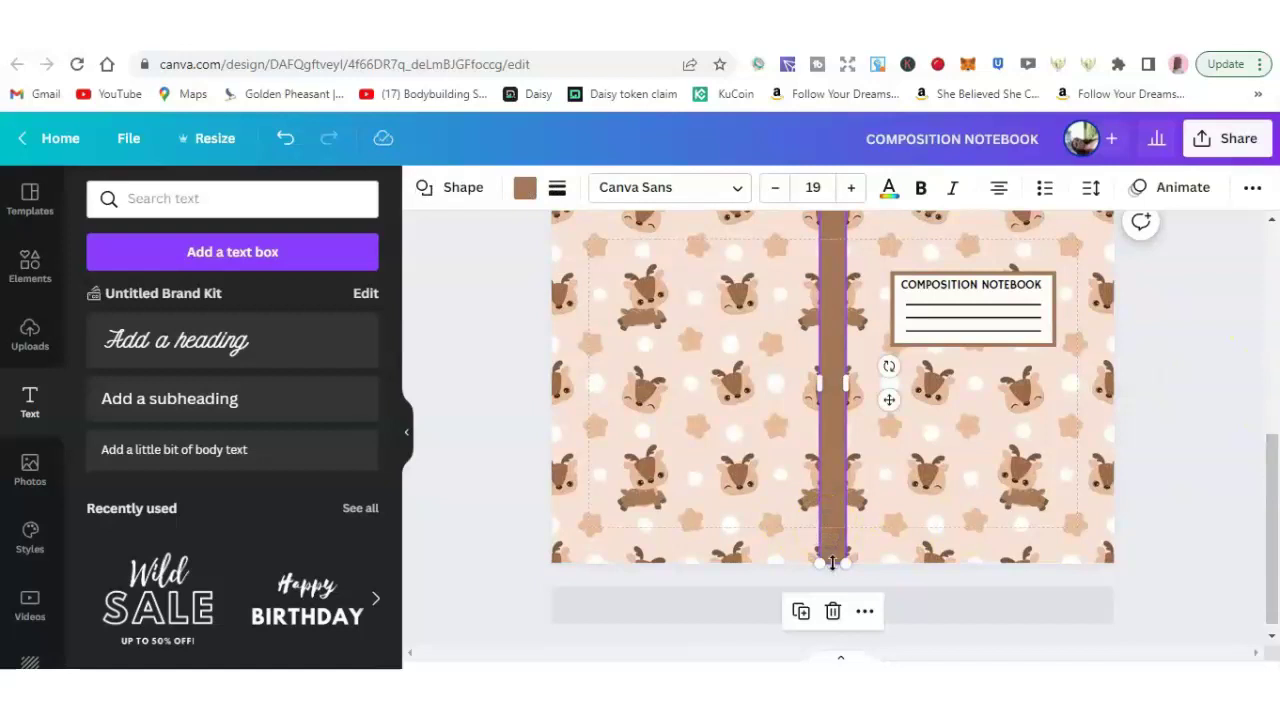
pyautogui.moveTo(833, 566); pyautogui.dragTo(833, 567)
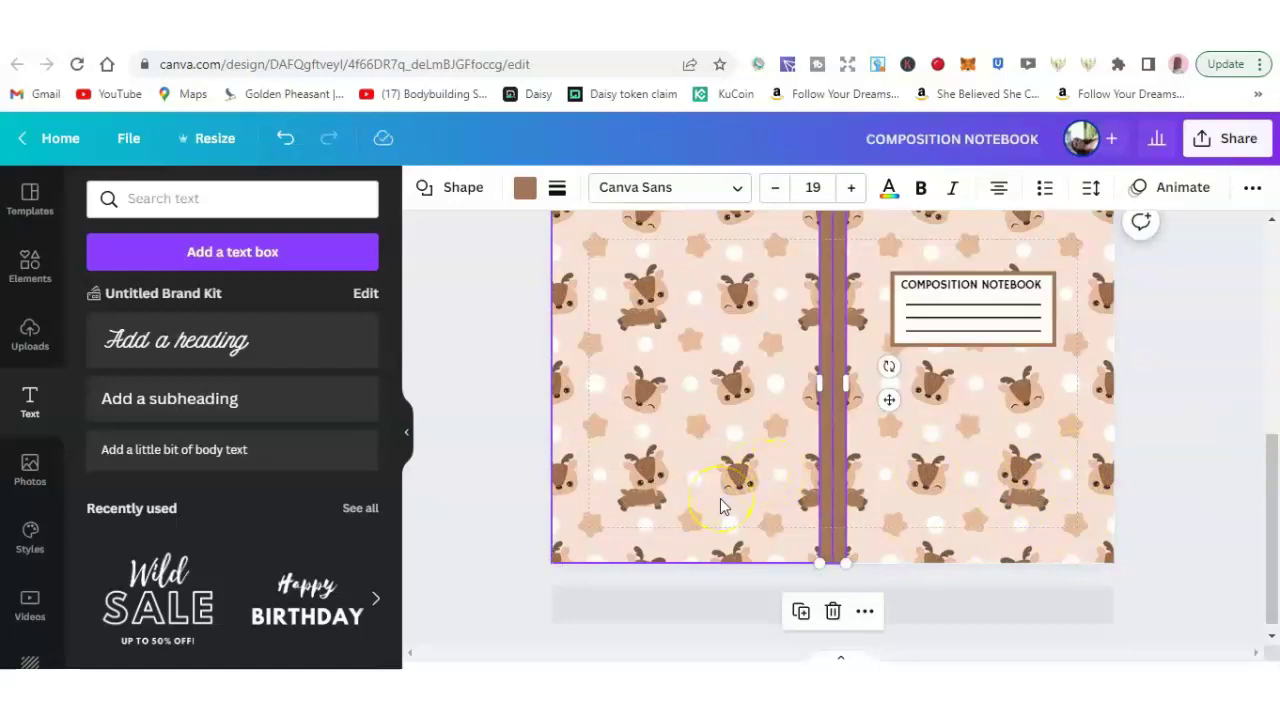
pyautogui.moveTo(1274, 486); pyautogui.dragTo(1271, 448)
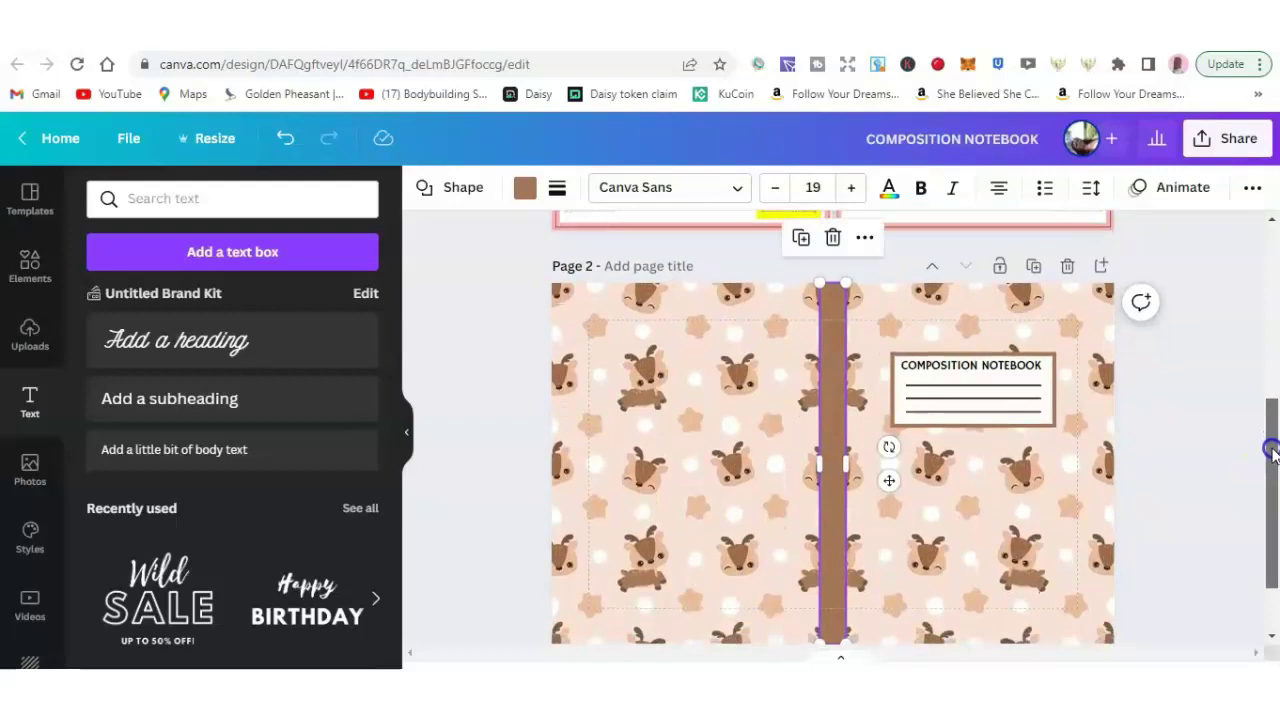
pyautogui.click(1206, 460)
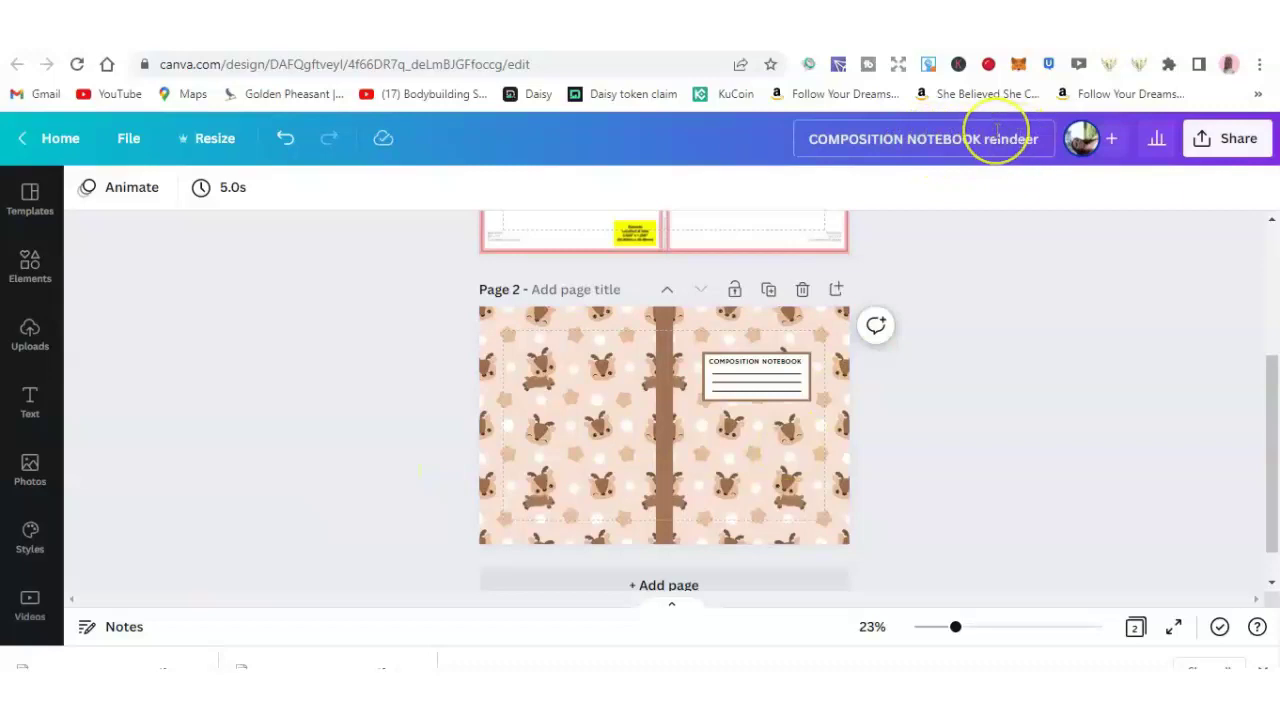
# - Download all pages of the design as a flattened PDF Print file with the CMYK colour profile
pyautogui.click(1207, 146)
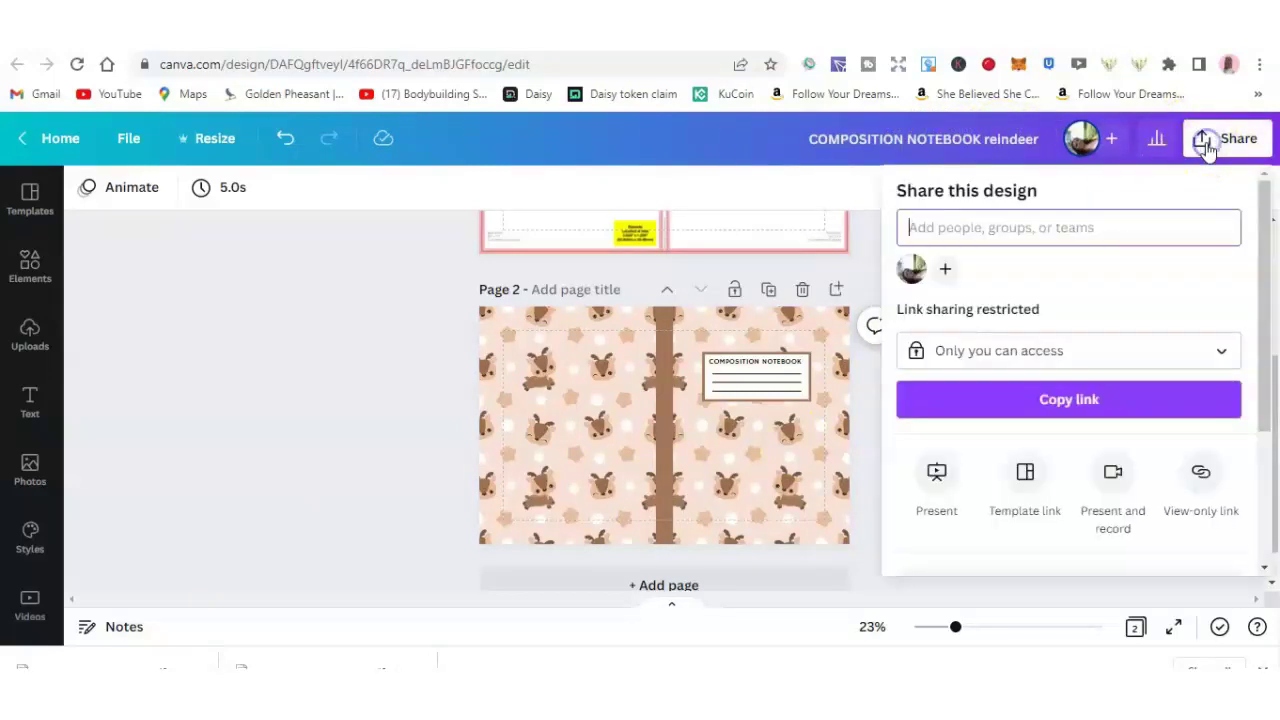
pyautogui.moveTo(1265, 286); pyautogui.dragTo(1180, 409)
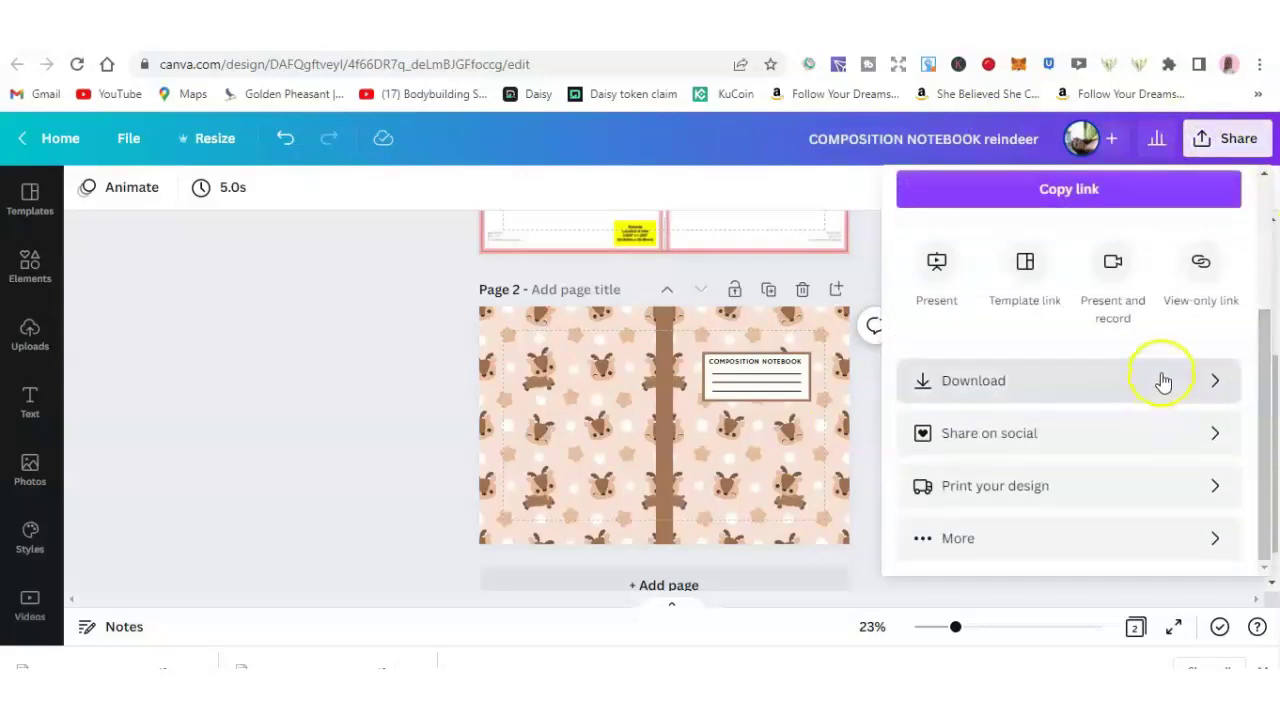
pyautogui.click(1161, 380)
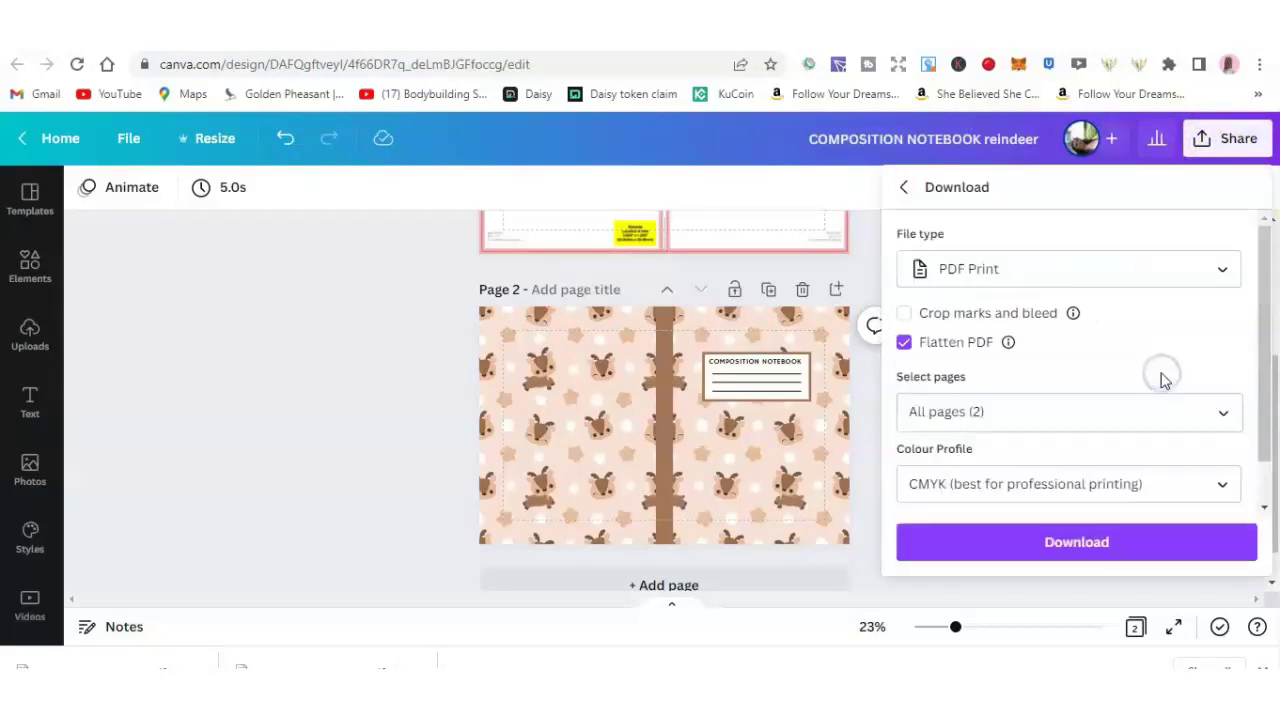
pyautogui.click(1224, 270)
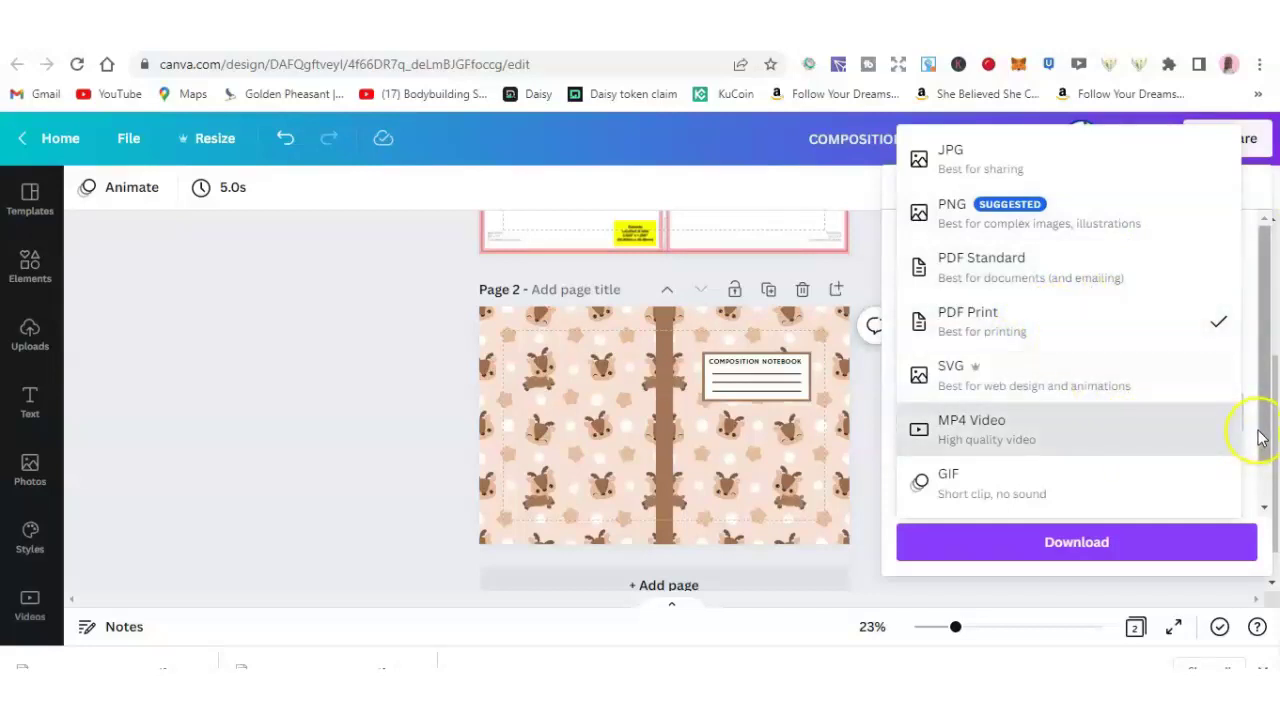
pyautogui.click(1218, 323)
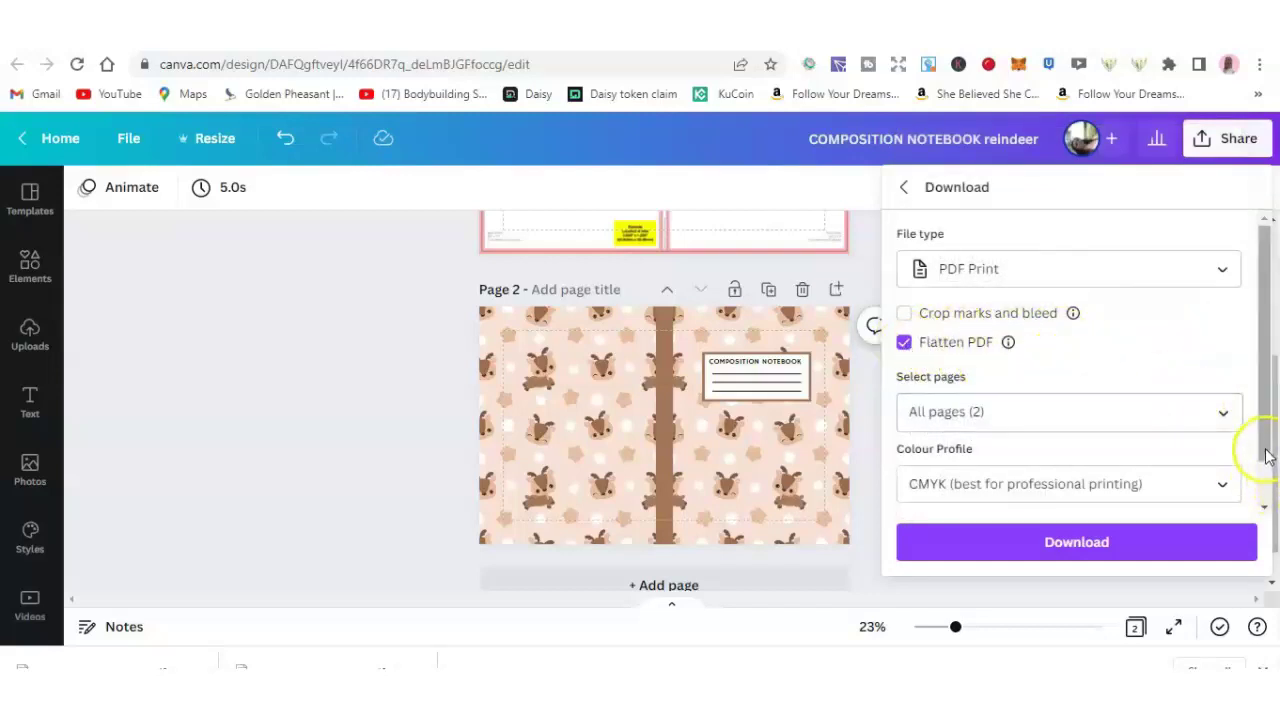
pyautogui.moveTo(1268, 455); pyautogui.dragTo(1266, 478)
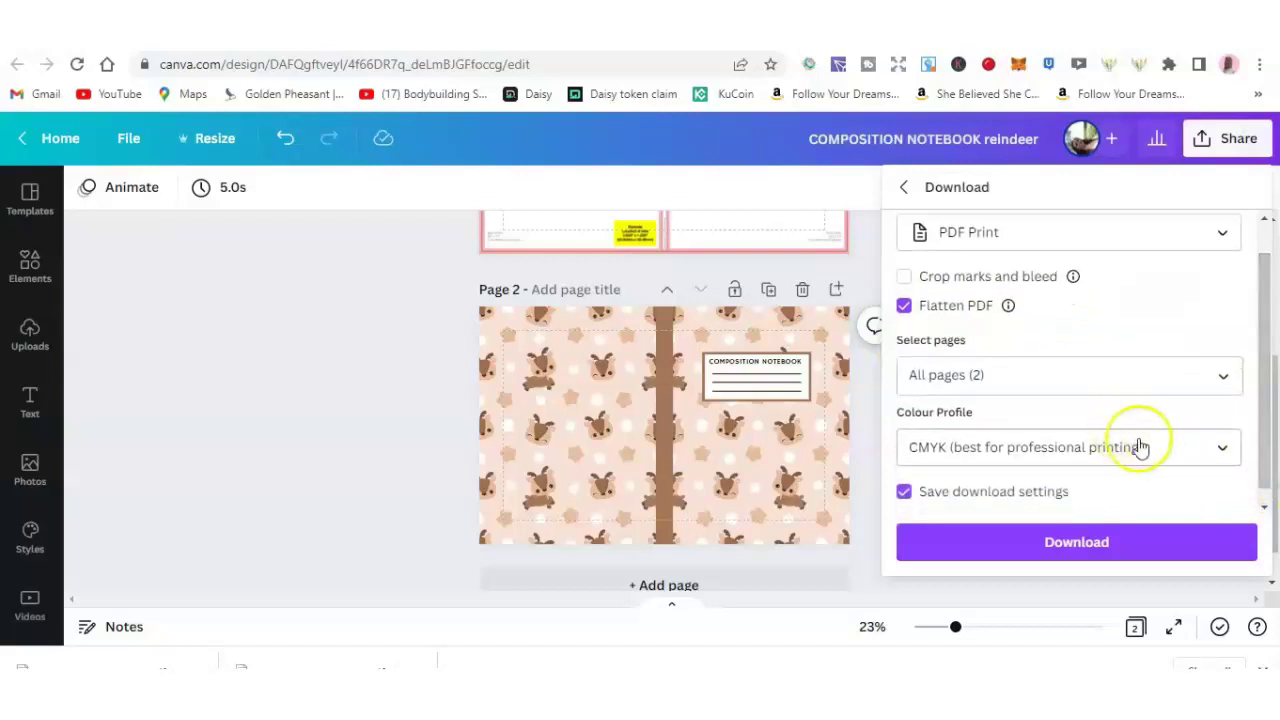
pyautogui.click(1221, 455)
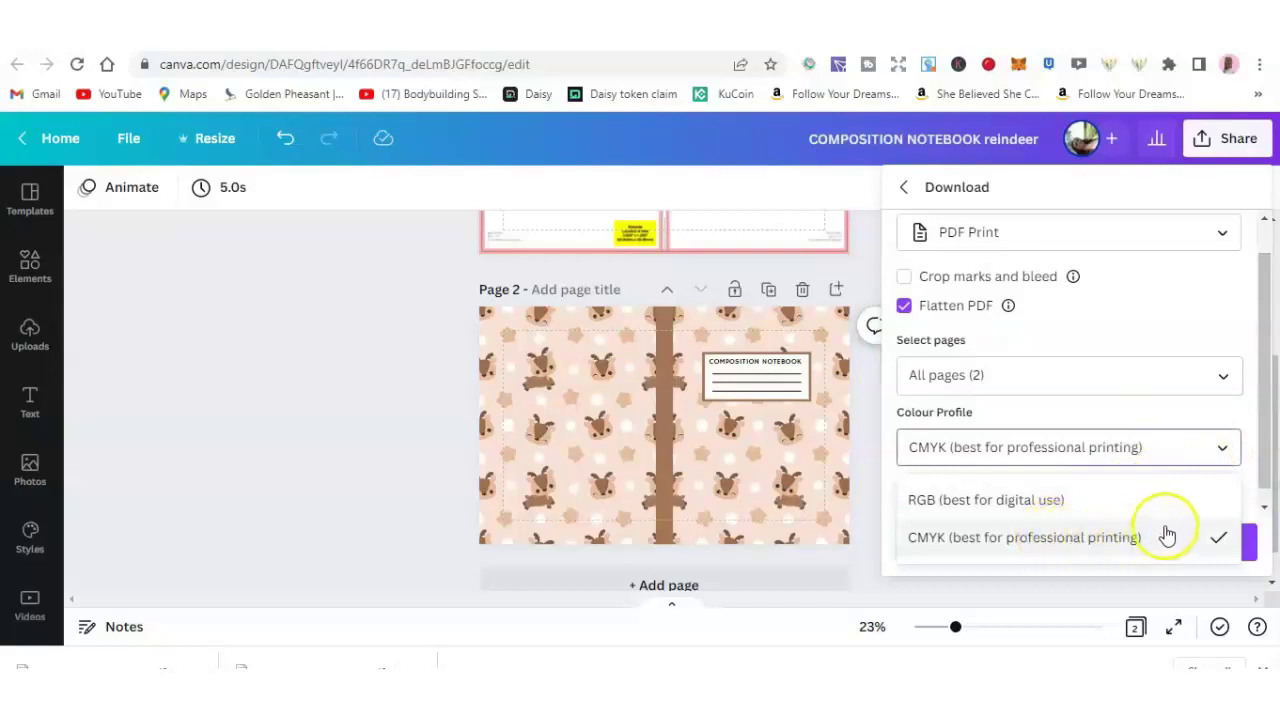
pyautogui.click(1224, 540)
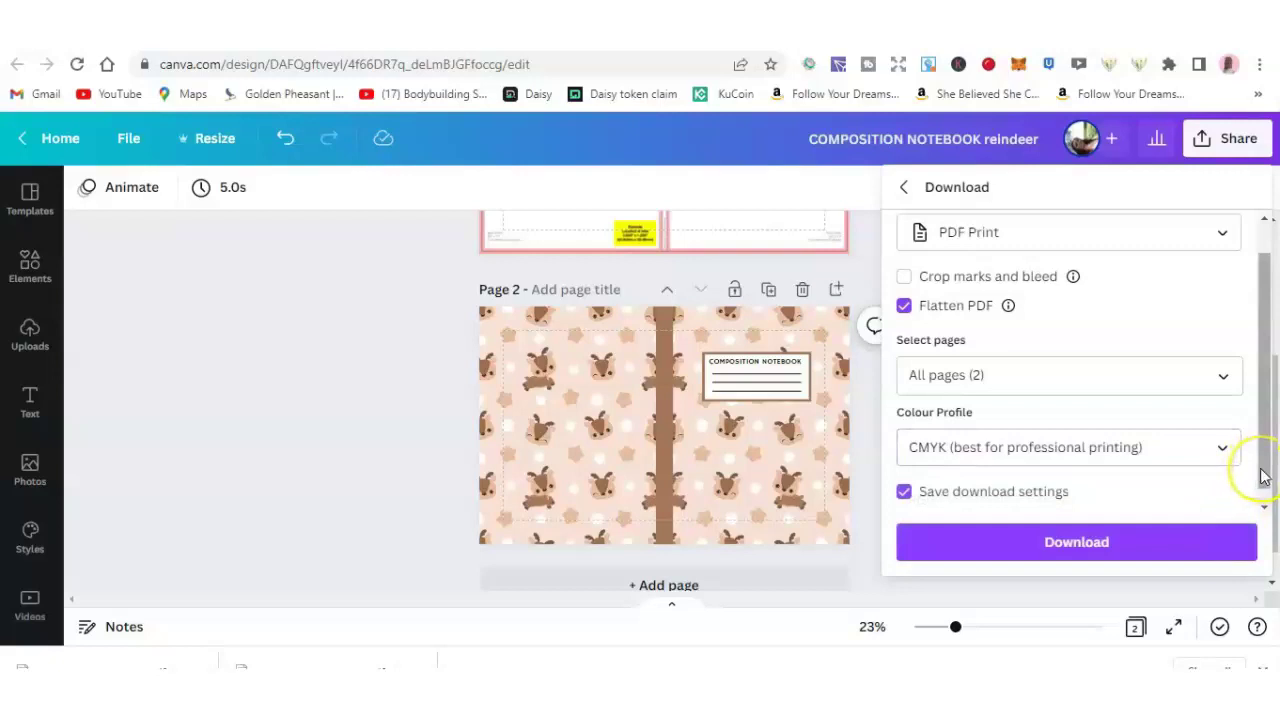
pyautogui.click(1155, 550)
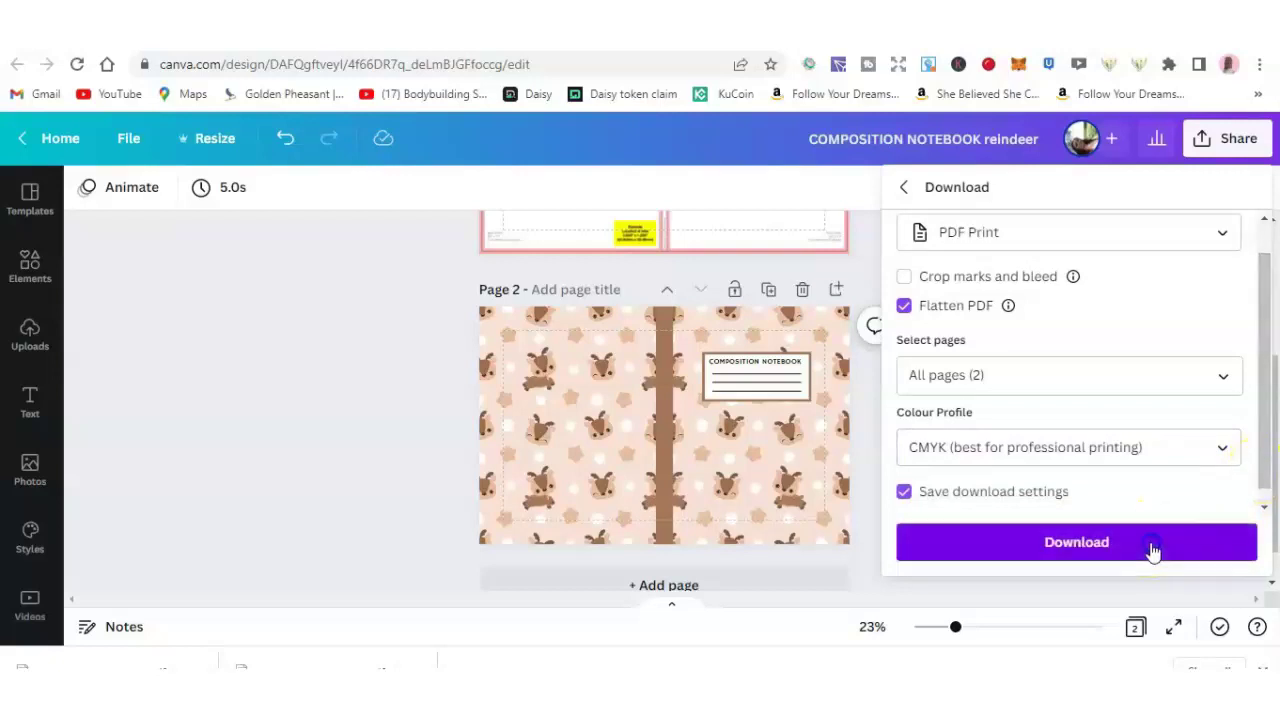